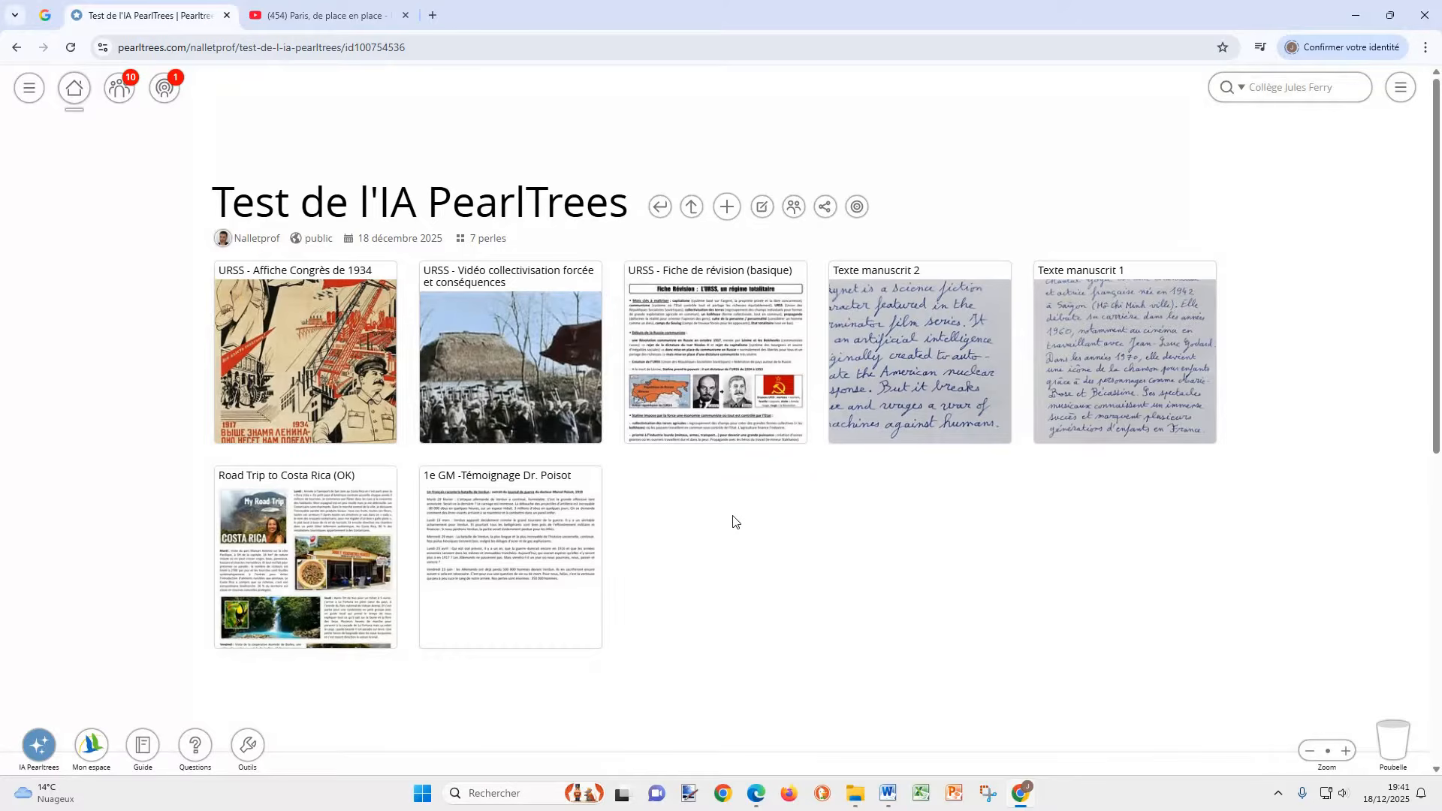
# Start a new text pearl titled "Photosynthèse" in the Test de l'IA PearlTrees collection
pyautogui.click(724, 206)
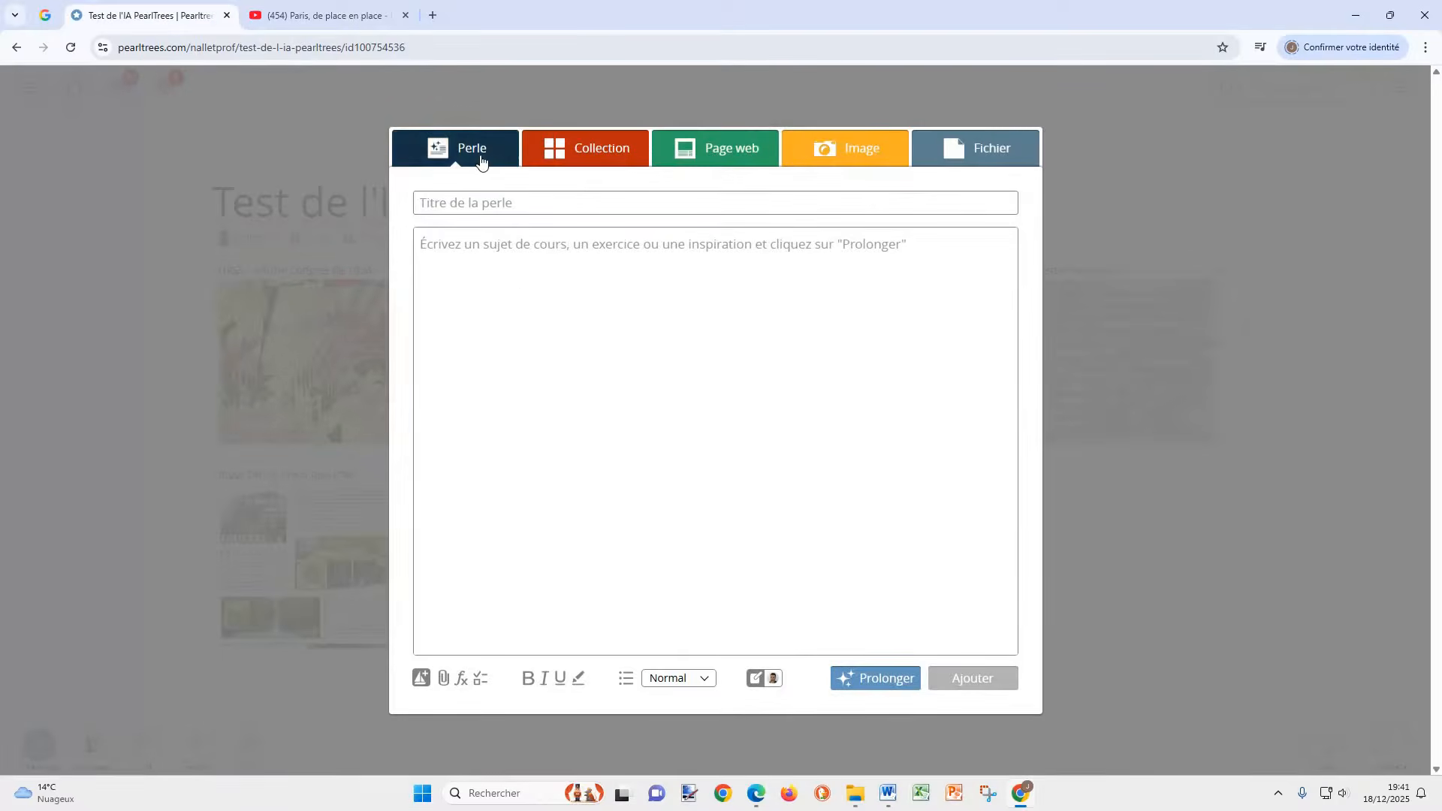
pyautogui.click(487, 203)
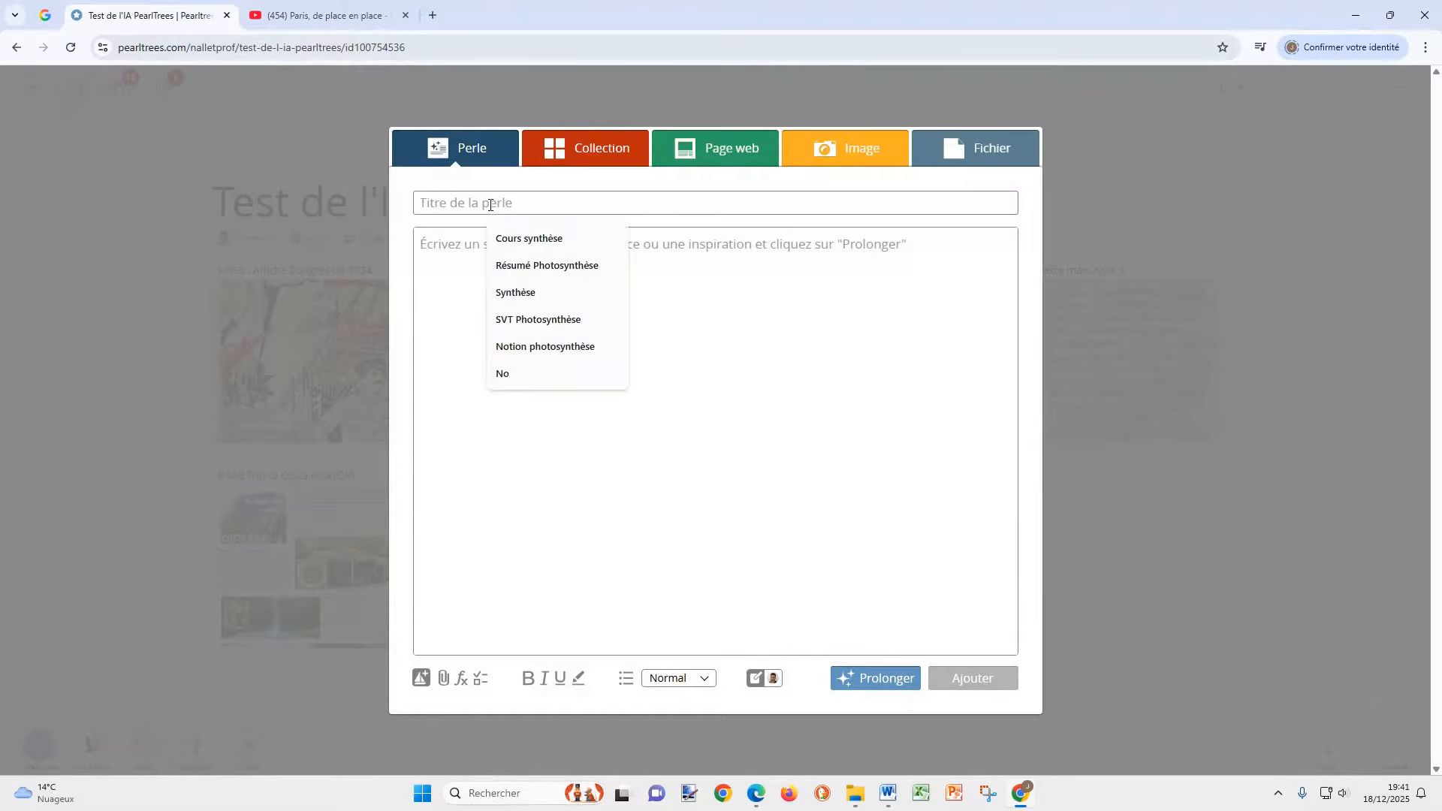
pyautogui.write('Photosynthèse')
# Have the AI generate text in the pearl from the prompt "Peux-tu me rédiger un texte de 10 lignes sur la photosynthèse ?"
pyautogui.click(530, 260)
pyautogui.write('La phot.')
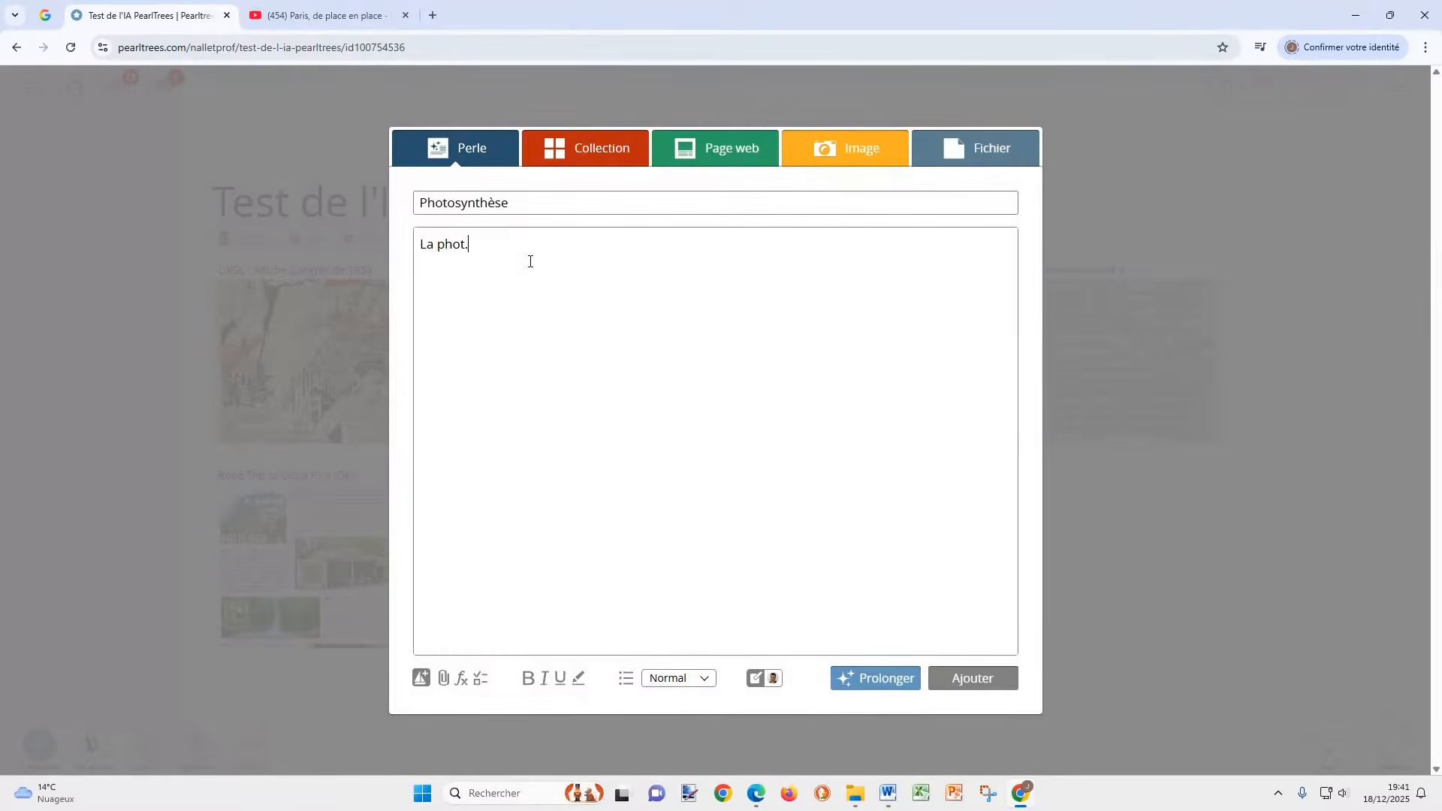
pyautogui.hotkey('ctrl', 'a')
pyautogui.press('BackSpace')
pyautogui.write('Peux-tu me rédiger un texte de 10 lignes sur la photosynthèse')
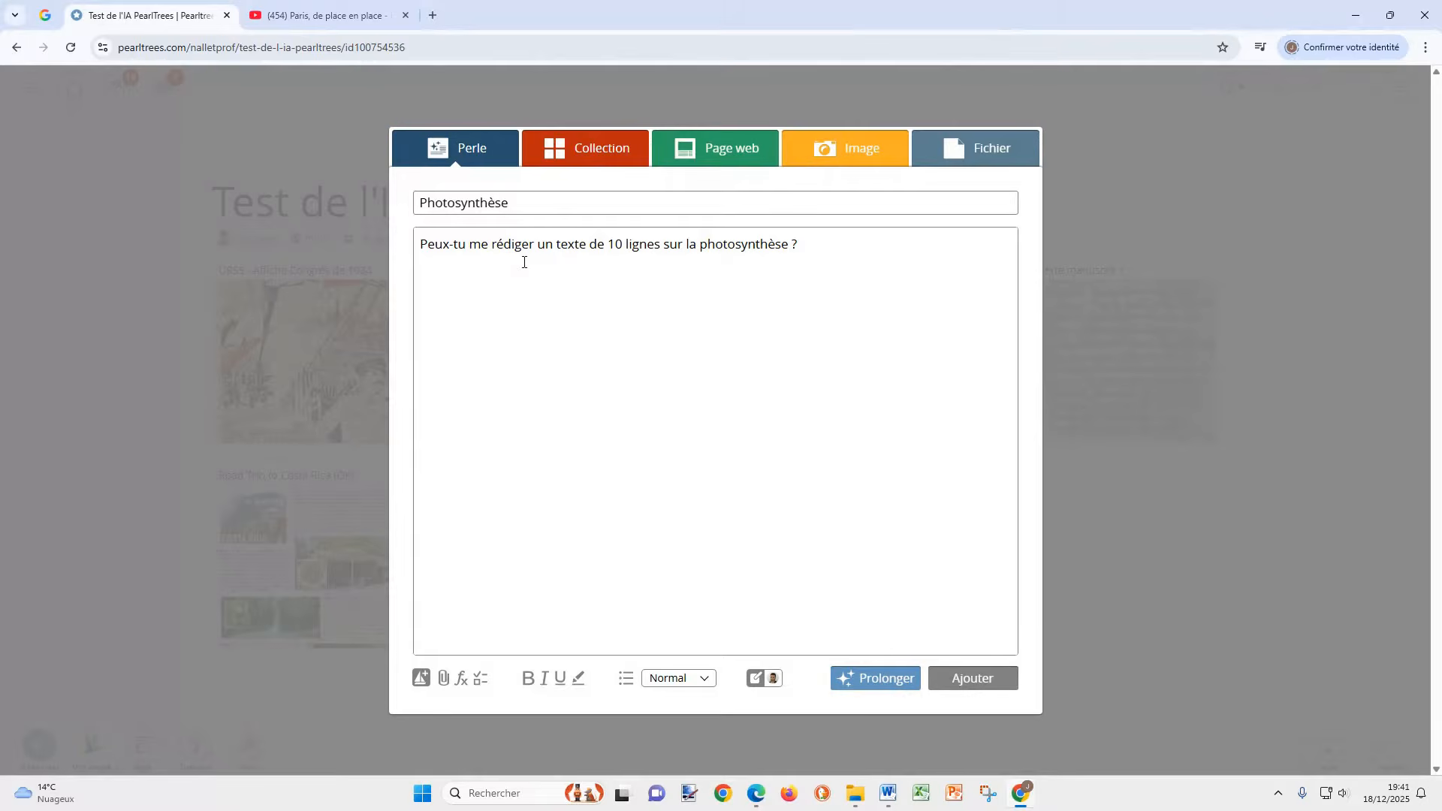
pyautogui.click(915, 680)
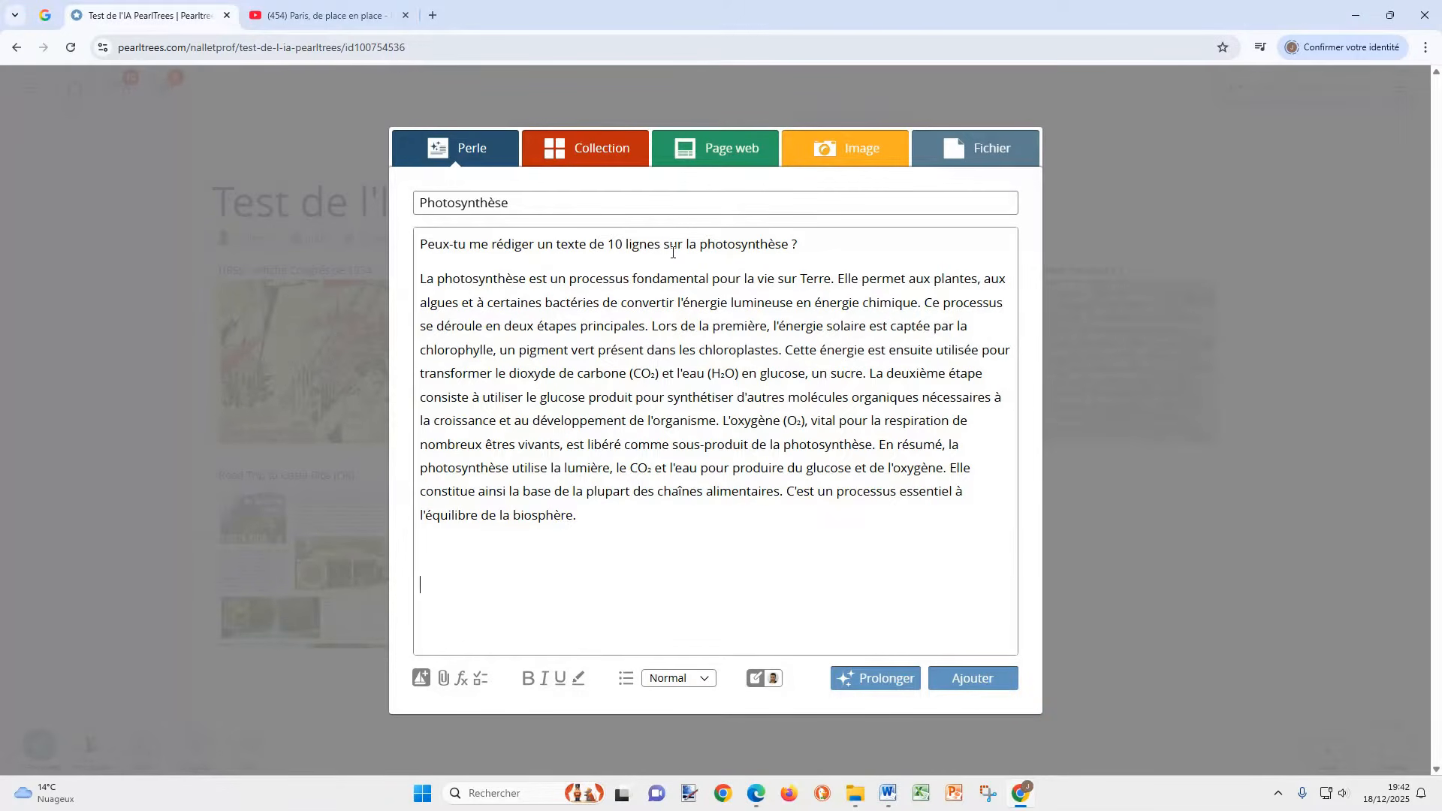
# Below the generated text, enter the follow-up AI prompt "Peux-tu simplifier ce texte pour le destiner à des collégiens de 5e ?"
pyautogui.write('eux-')
pyautogui.write('tu simplifier ce t')
pyautogui.write('extg')
pyautogui.write(' po')
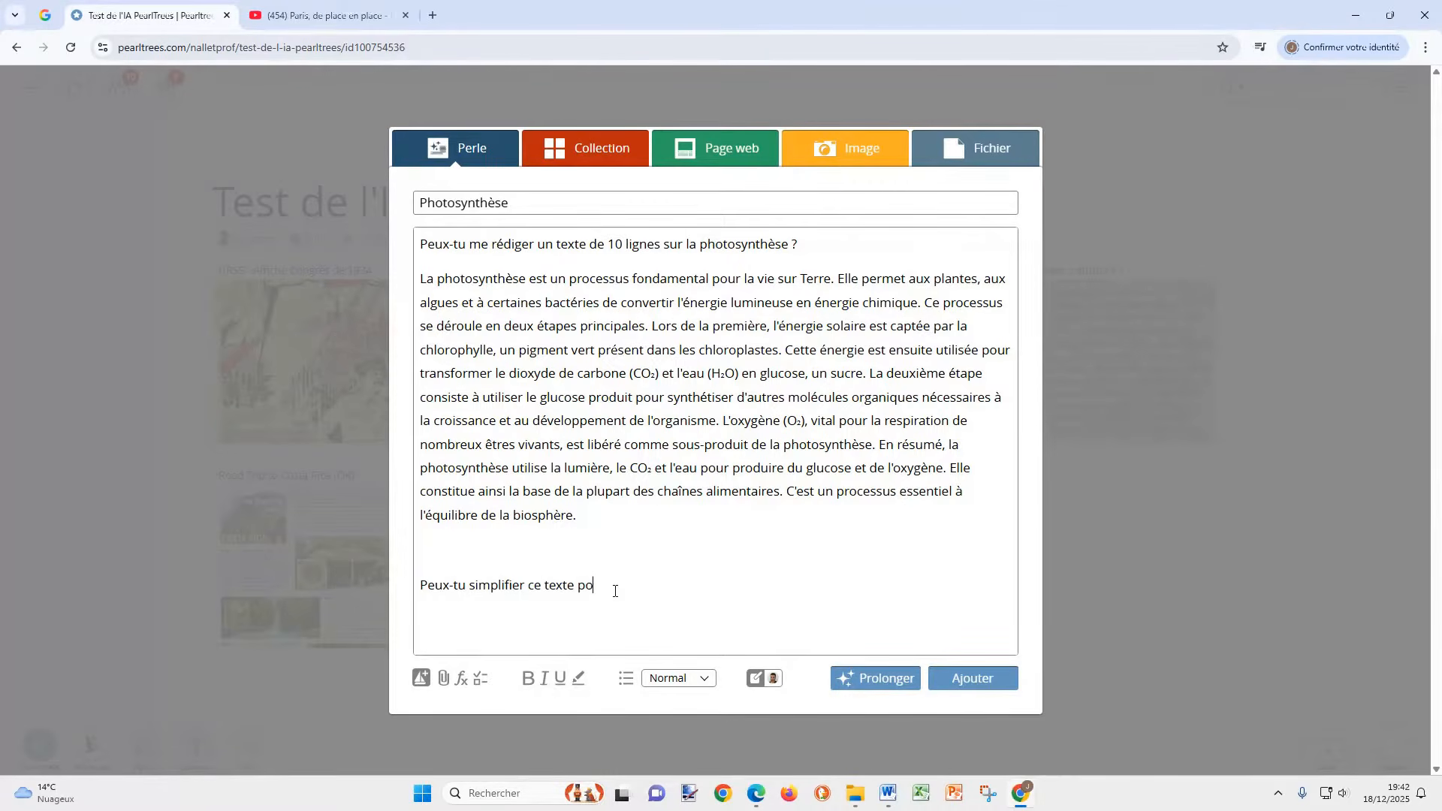
pyautogui.write('ur le destiner à des collégiens de 5e ?')
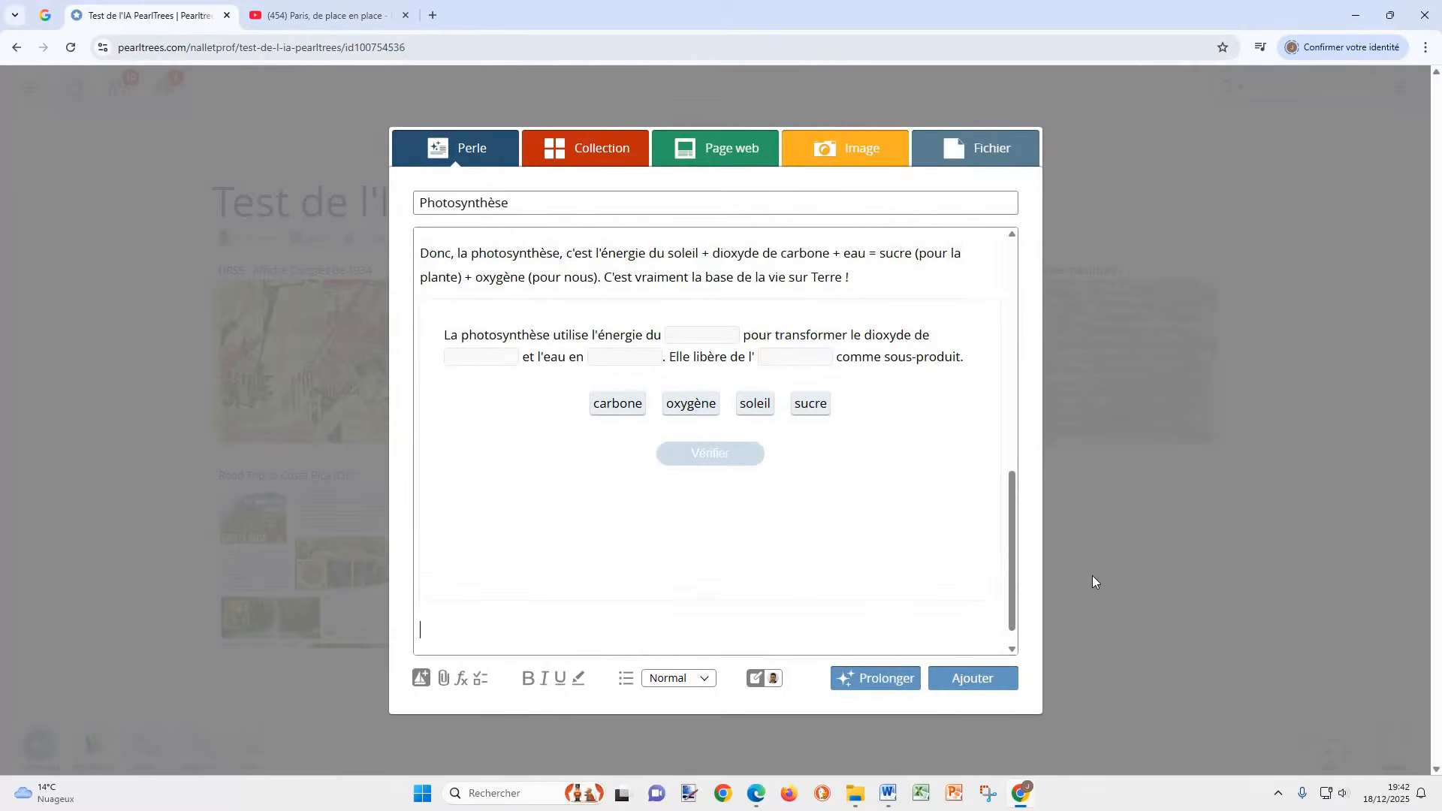
# Delete the fill-in-the-blanks exercise below the simplified photosynthesis text
pyautogui.moveTo(547, 624); pyautogui.dragTo(864, 359)
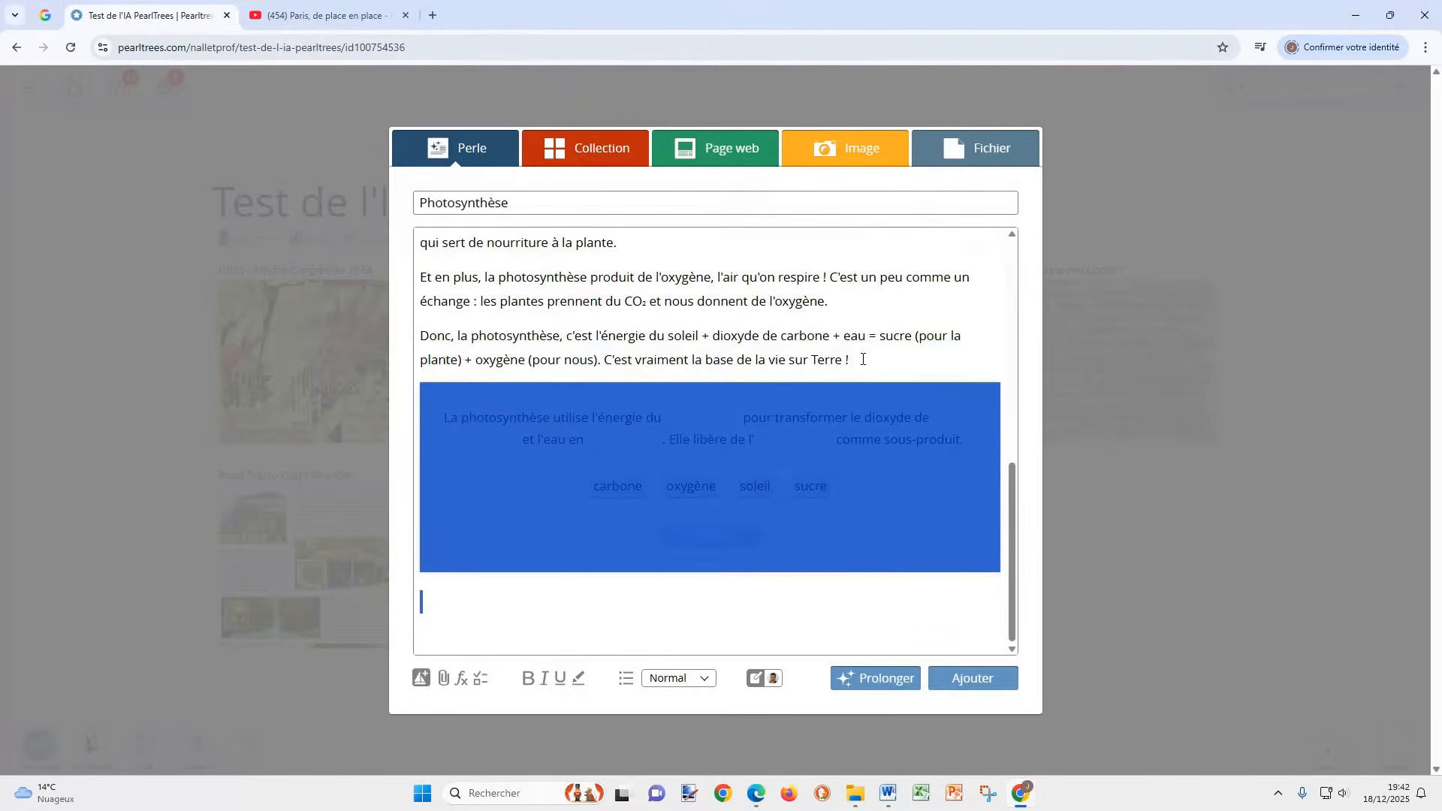
pyautogui.press('BackSpace')
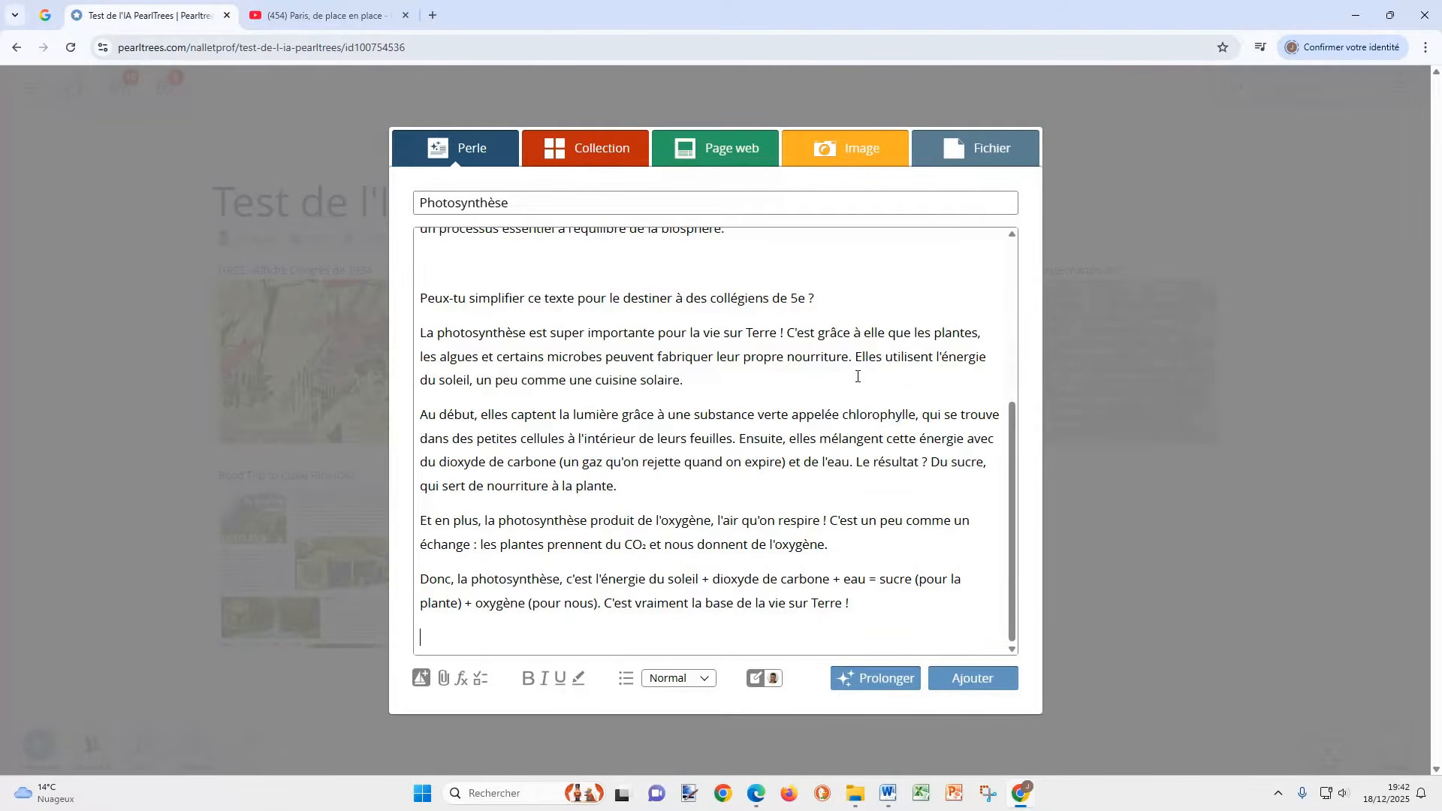
pyautogui.scroll(1, 835, 330)
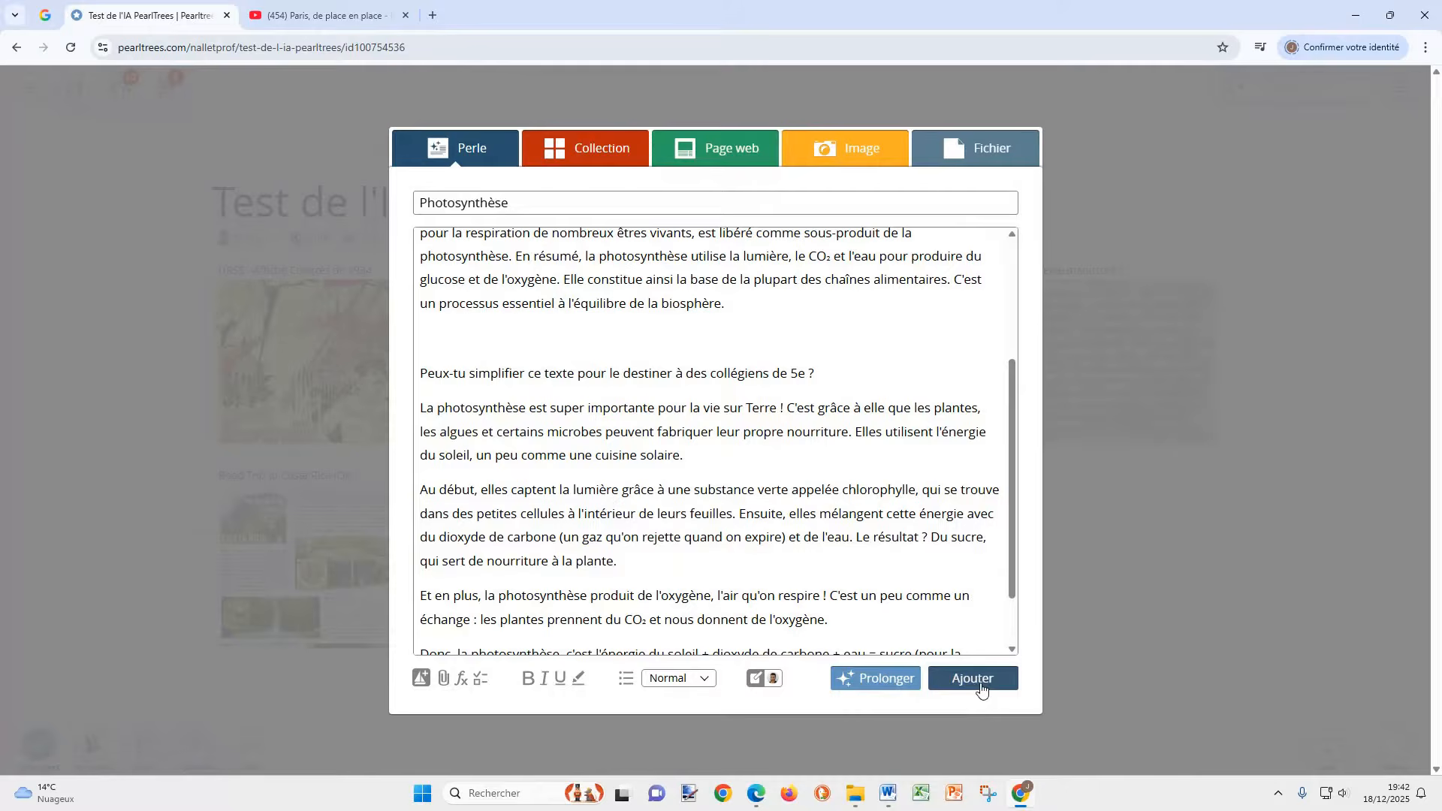
pyautogui.scroll(-1, 580, 302)
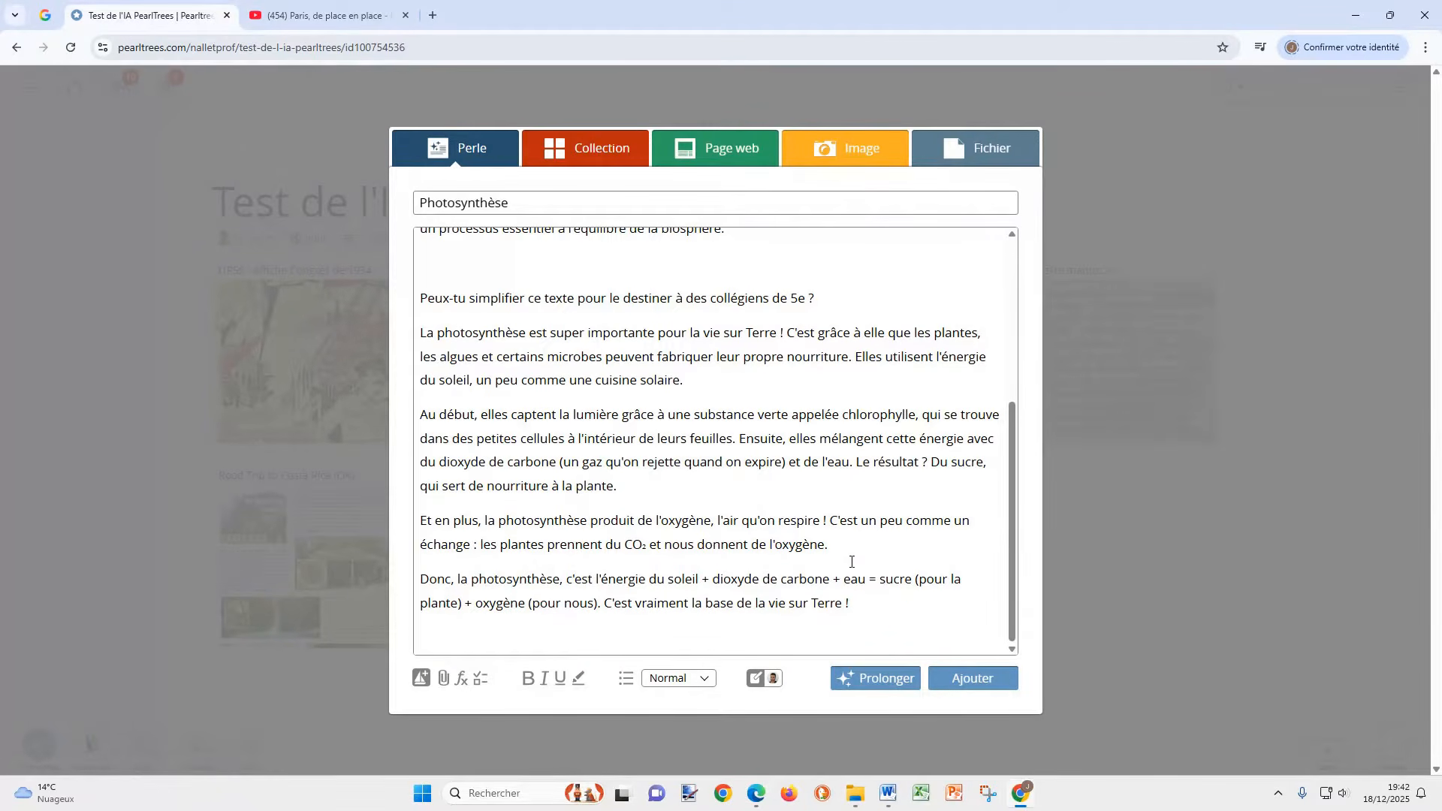
# Turn the simplified photosynthesis paragraphs into a separate pearl in the collection and view its content
pyautogui.moveTo(863, 605); pyautogui.dragTo(419, 333)
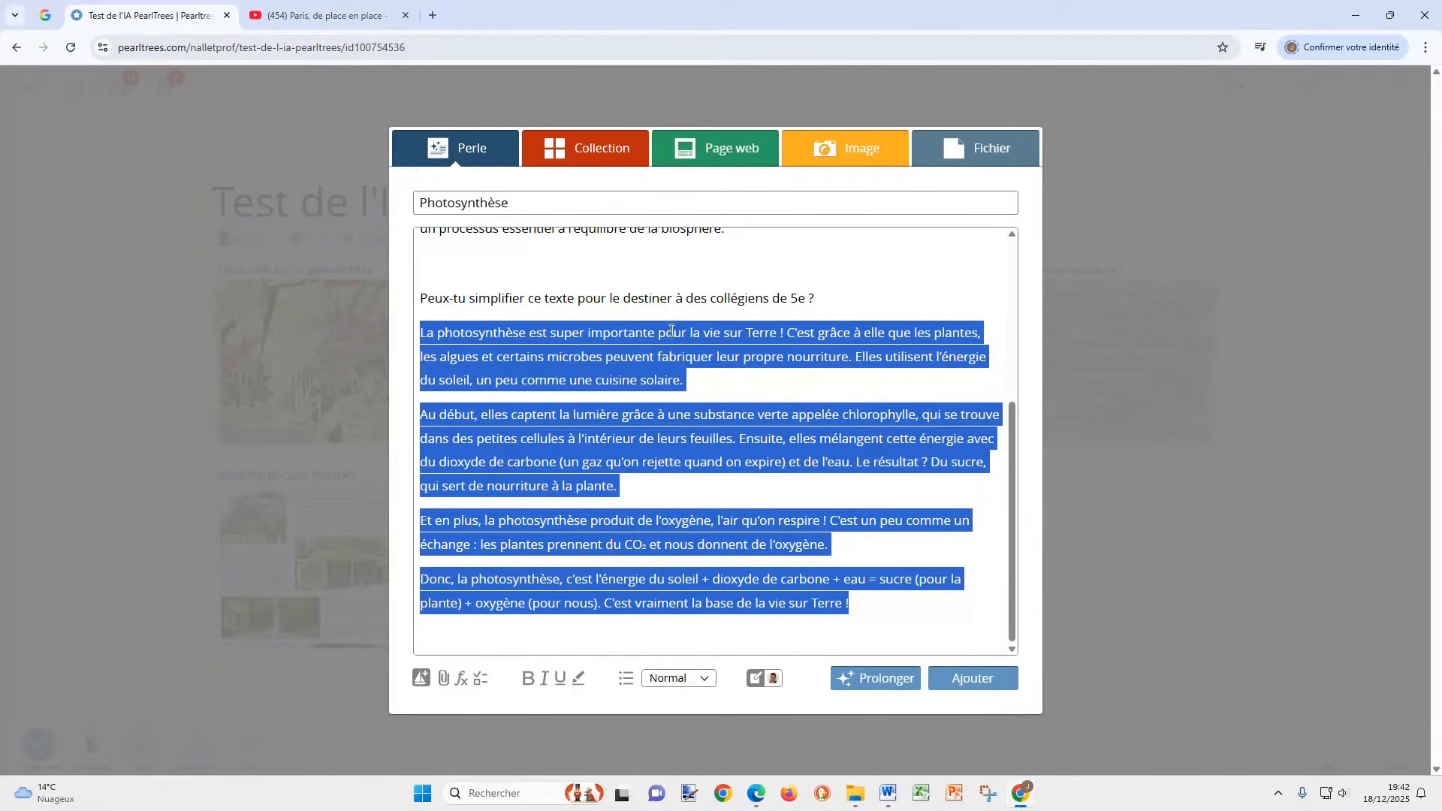
pyautogui.moveTo(679, 335); pyautogui.dragTo(1139, 587)
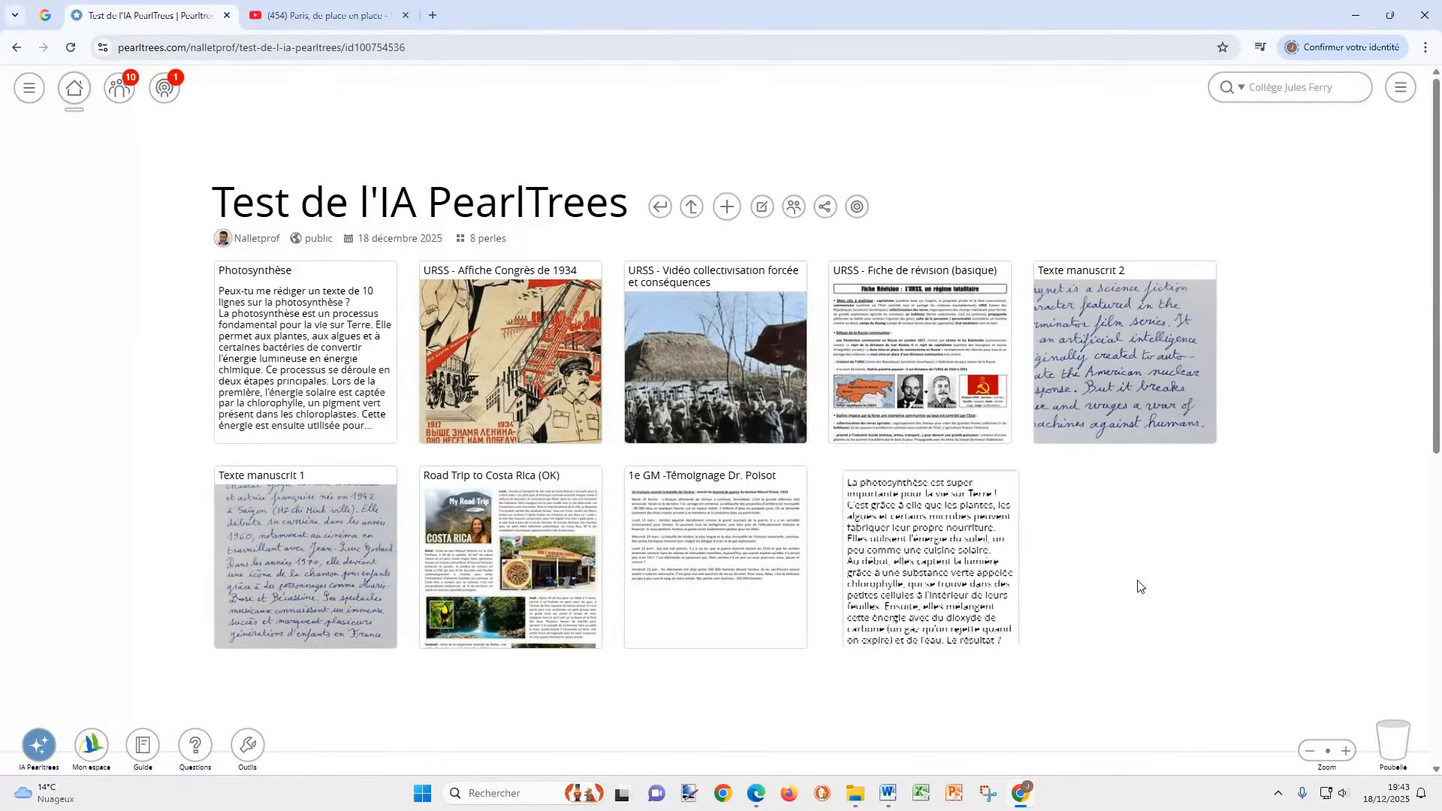
pyautogui.click(918, 536)
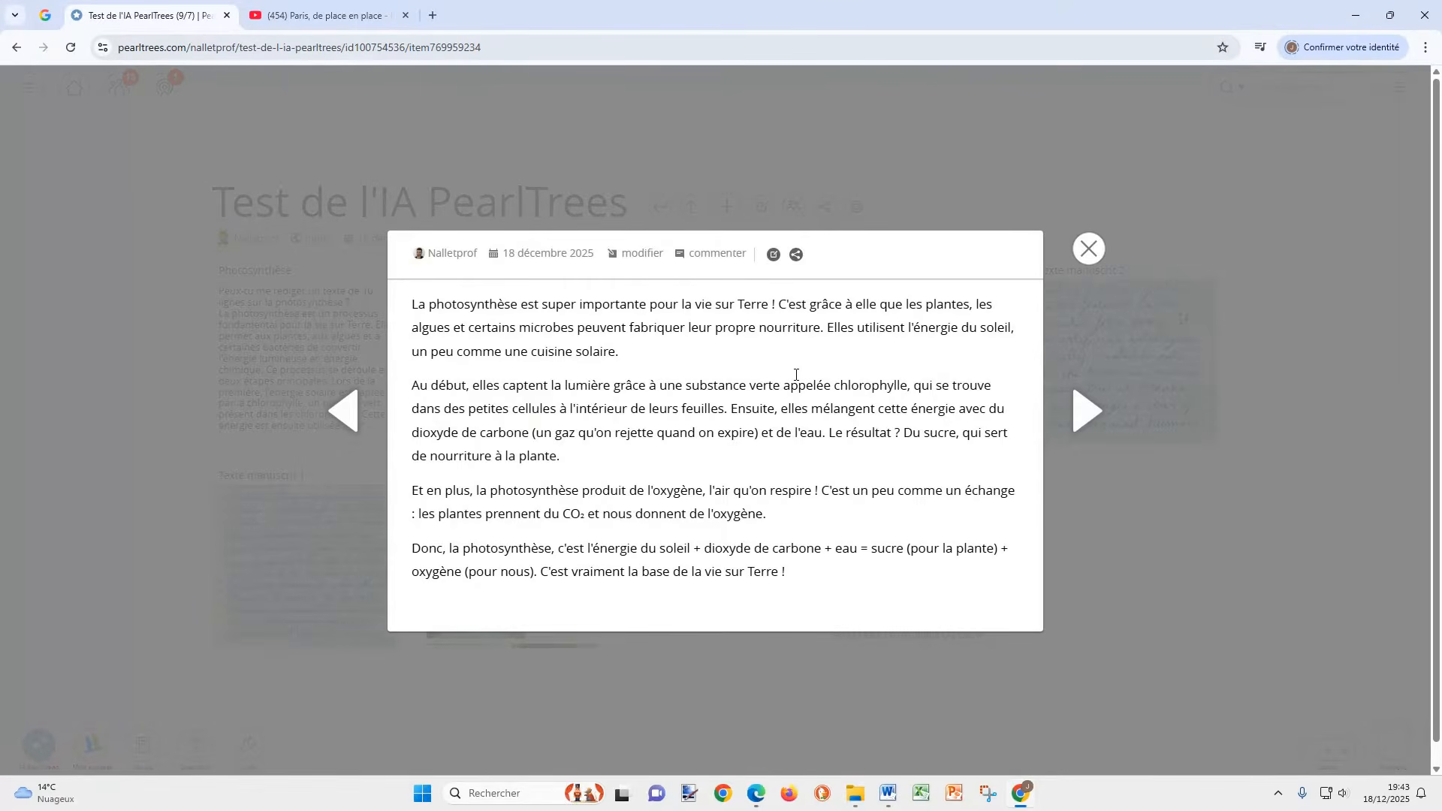
pyautogui.click(1089, 248)
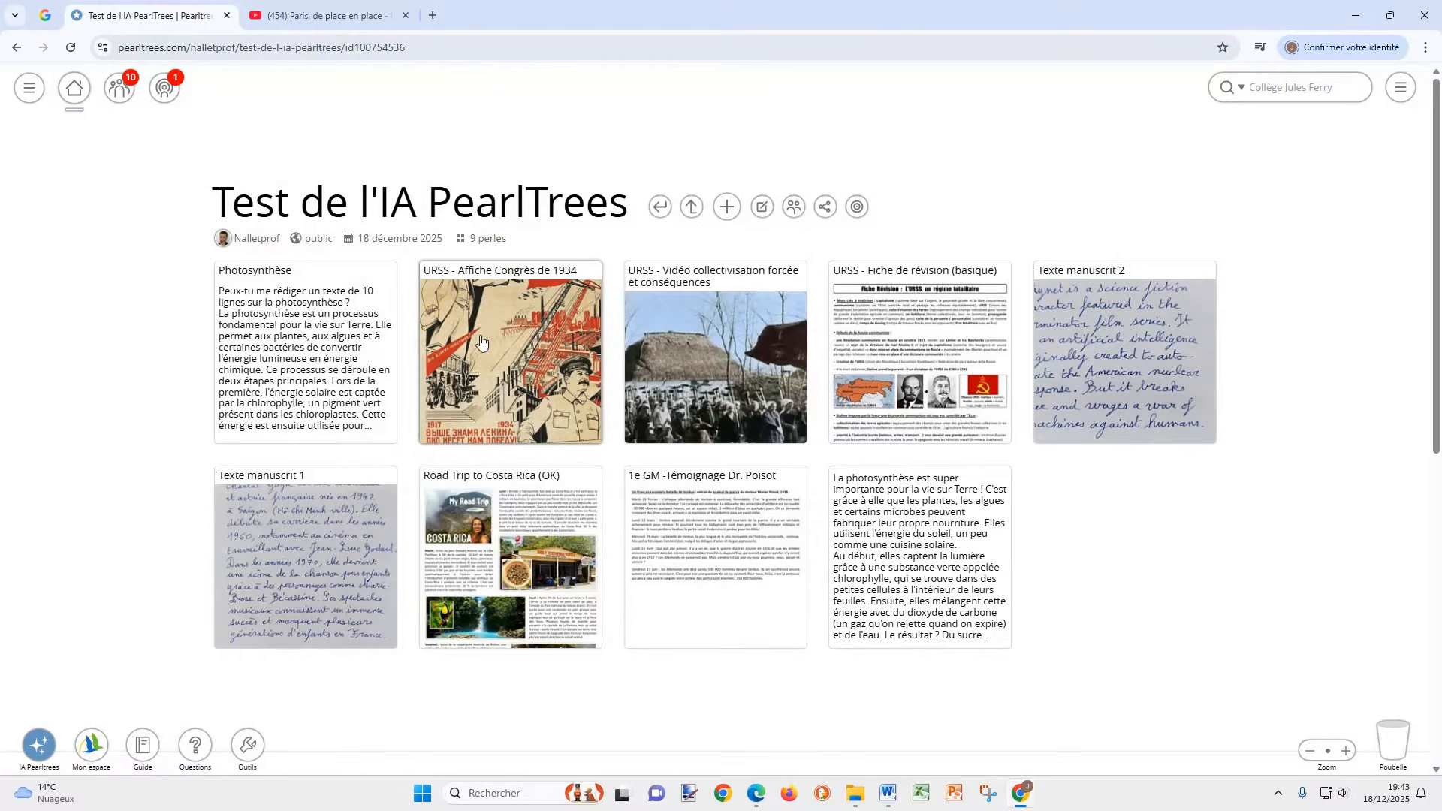
# Edit the pearl "URSS - Affiche Congrès de 1934" and submit the AI prompt "Peux-tu me proposer une analyse de cette affiche ?" below the poster
pyautogui.click(526, 340)
pyautogui.scroll(-3, 846, 350)
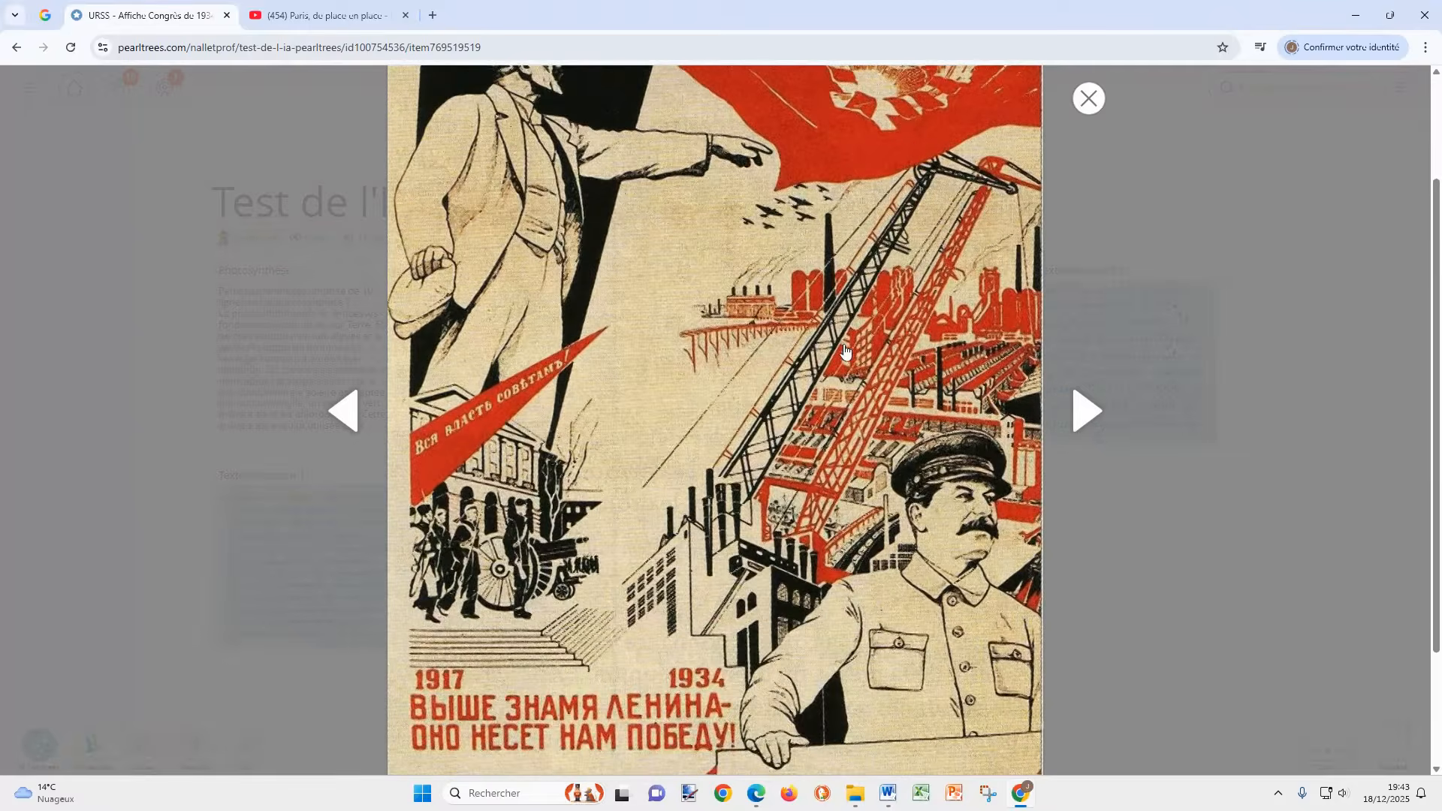
pyautogui.scroll(3, 846, 350)
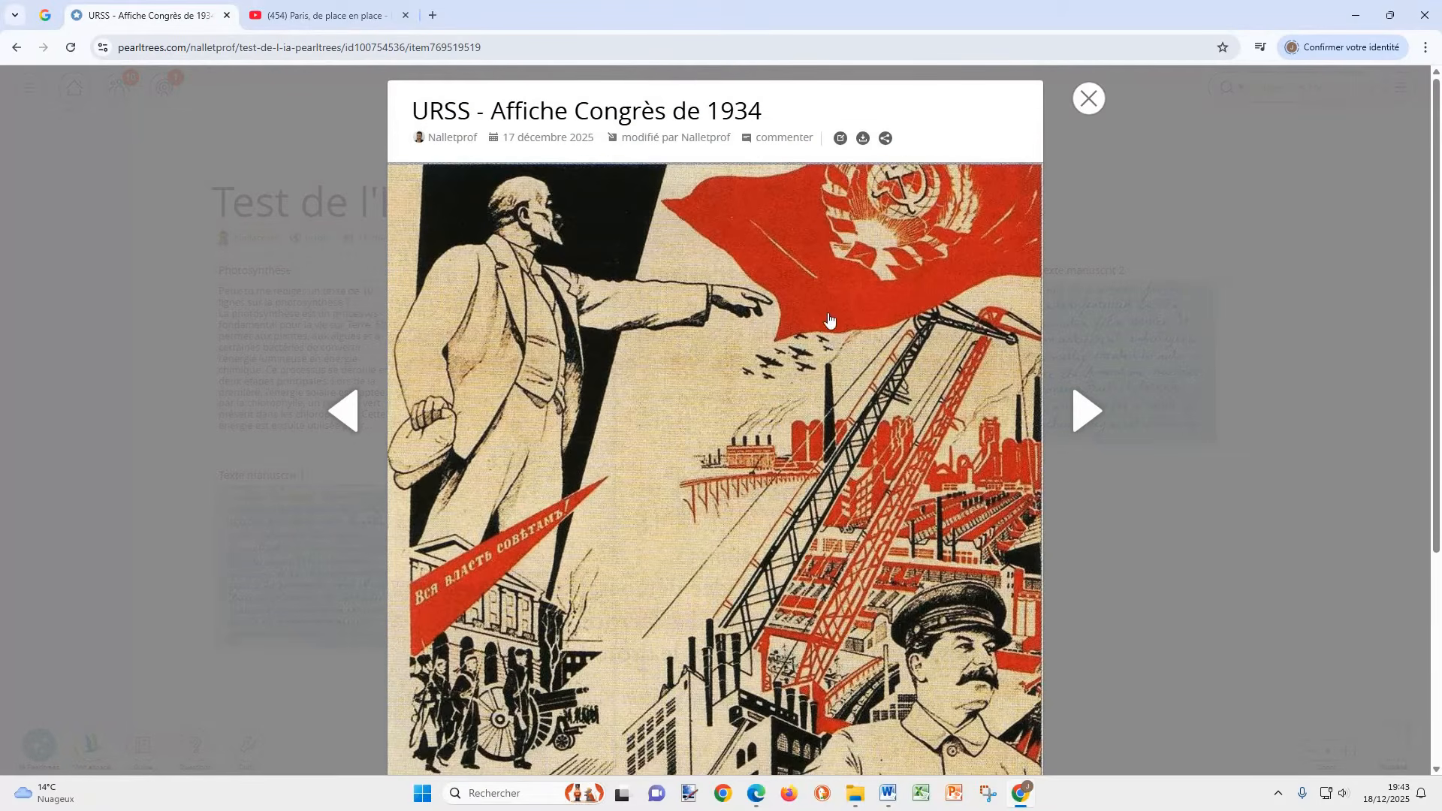
pyautogui.click(842, 139)
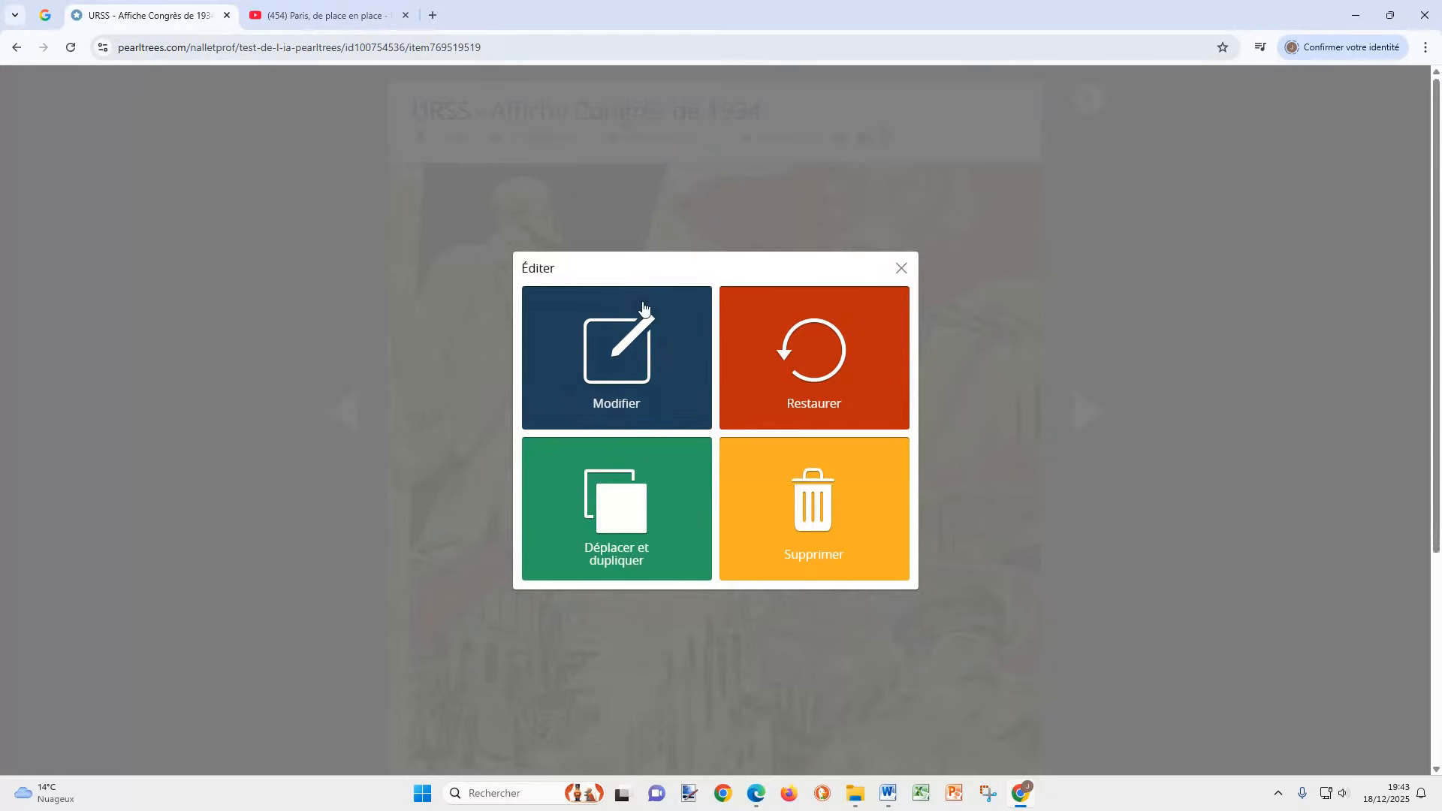
pyautogui.click(645, 308)
pyautogui.scroll(-5, 654, 592)
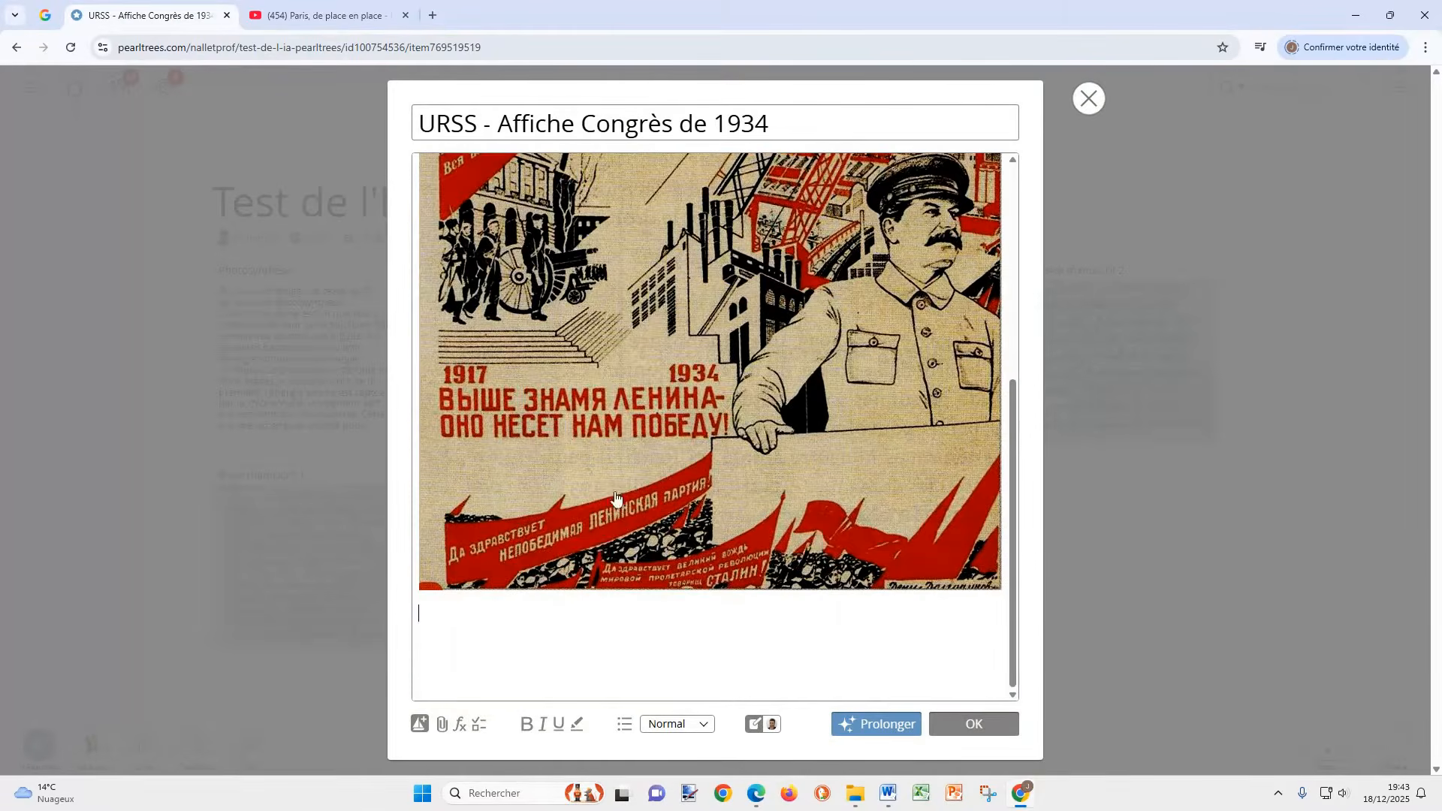
pyautogui.write('Peux-tu me proposer une analy')
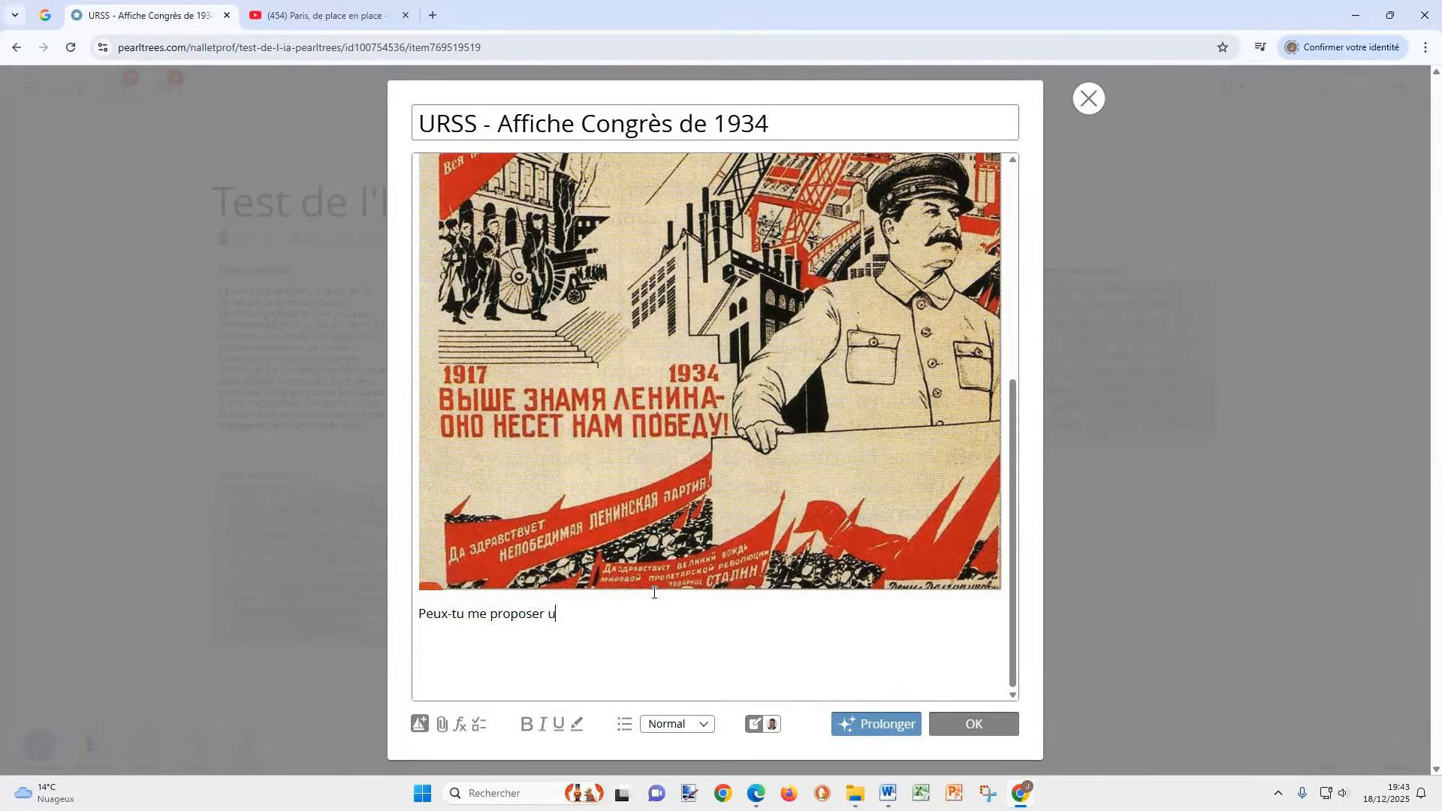
pyautogui.write('se de cette affiche ?')
pyautogui.click(880, 738)
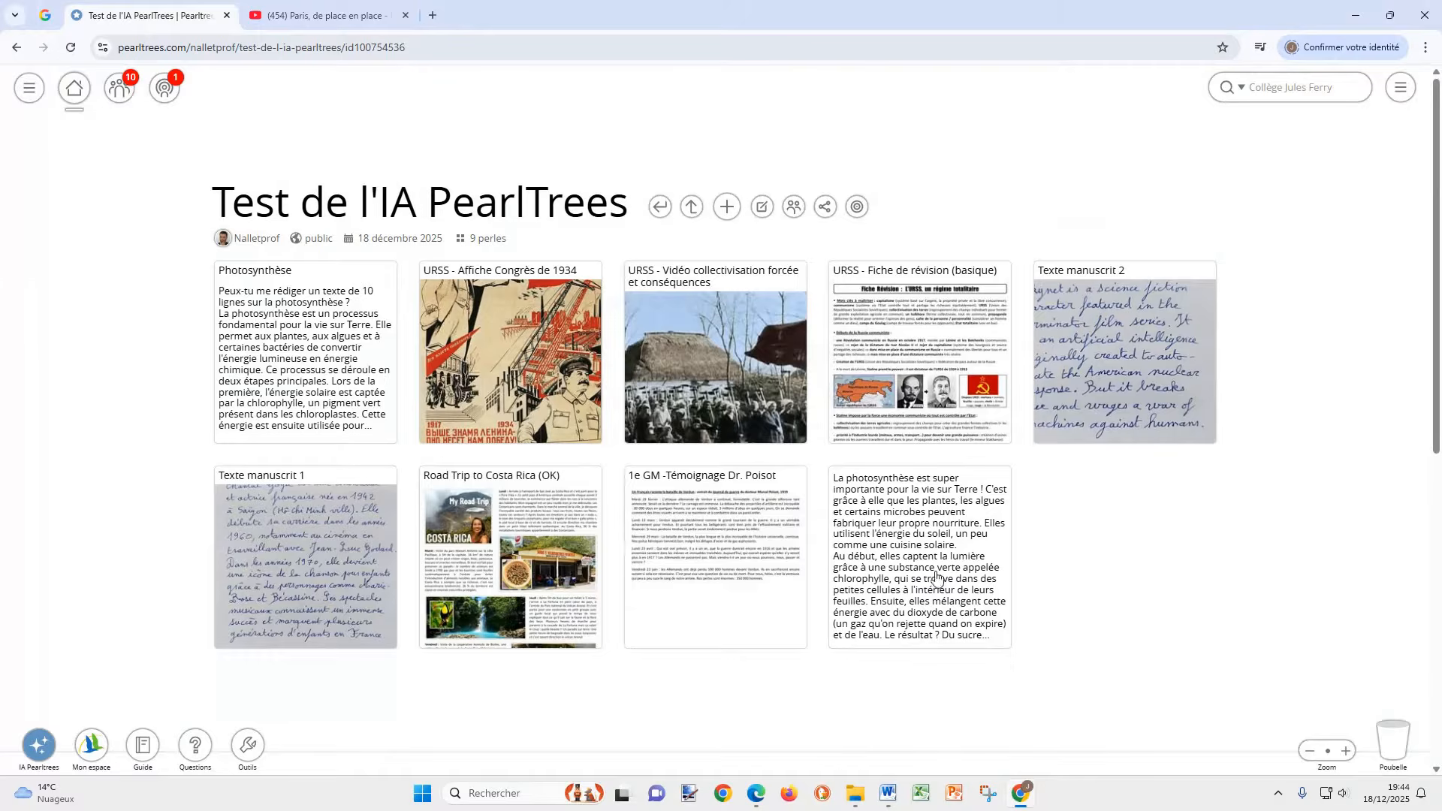
# Edit the collectivisation video pearl and submit the AI prompt "Peux-tu me transcrire ce qui est dit dans cette vidéo ?"
pyautogui.click(689, 362)
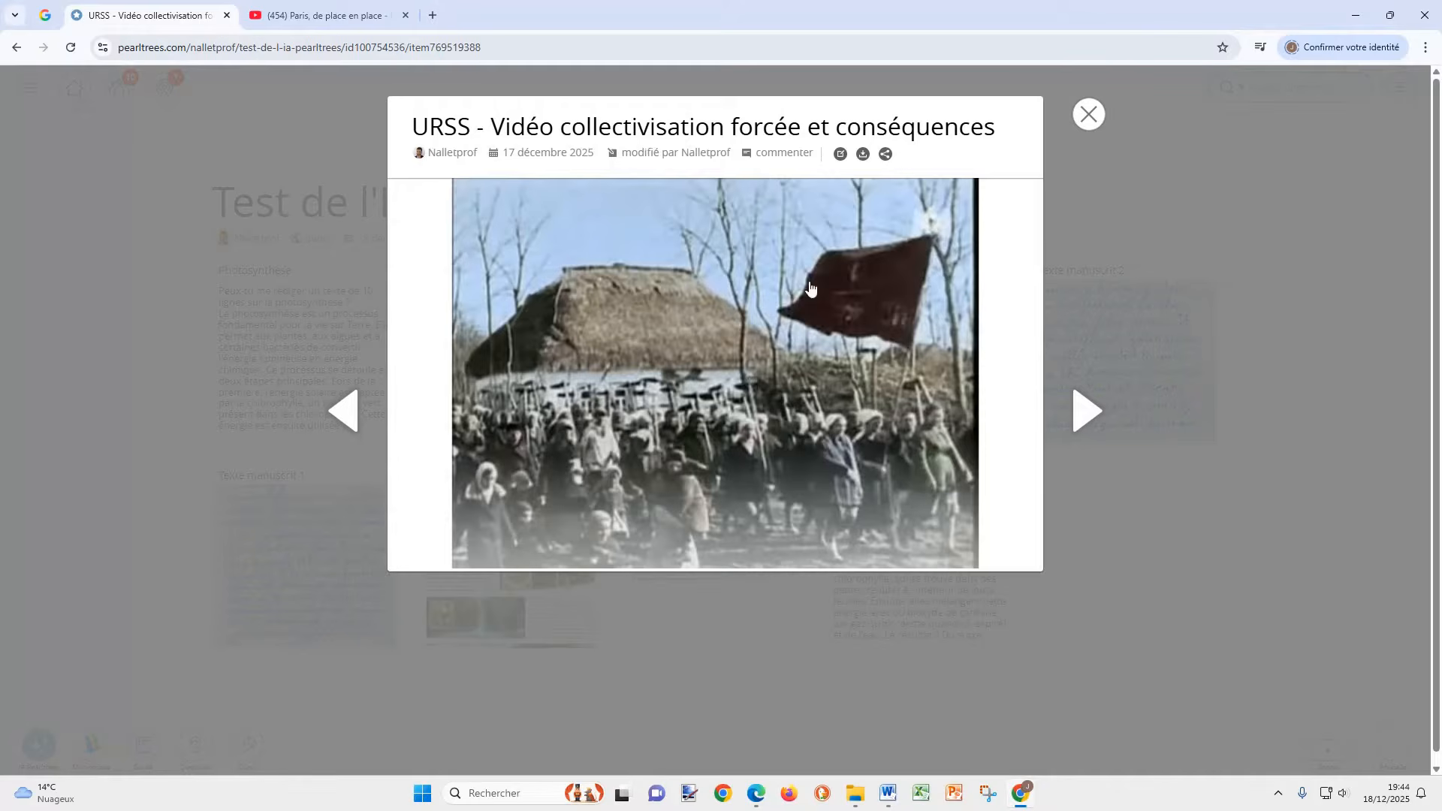
pyautogui.click(840, 155)
pyautogui.click(672, 355)
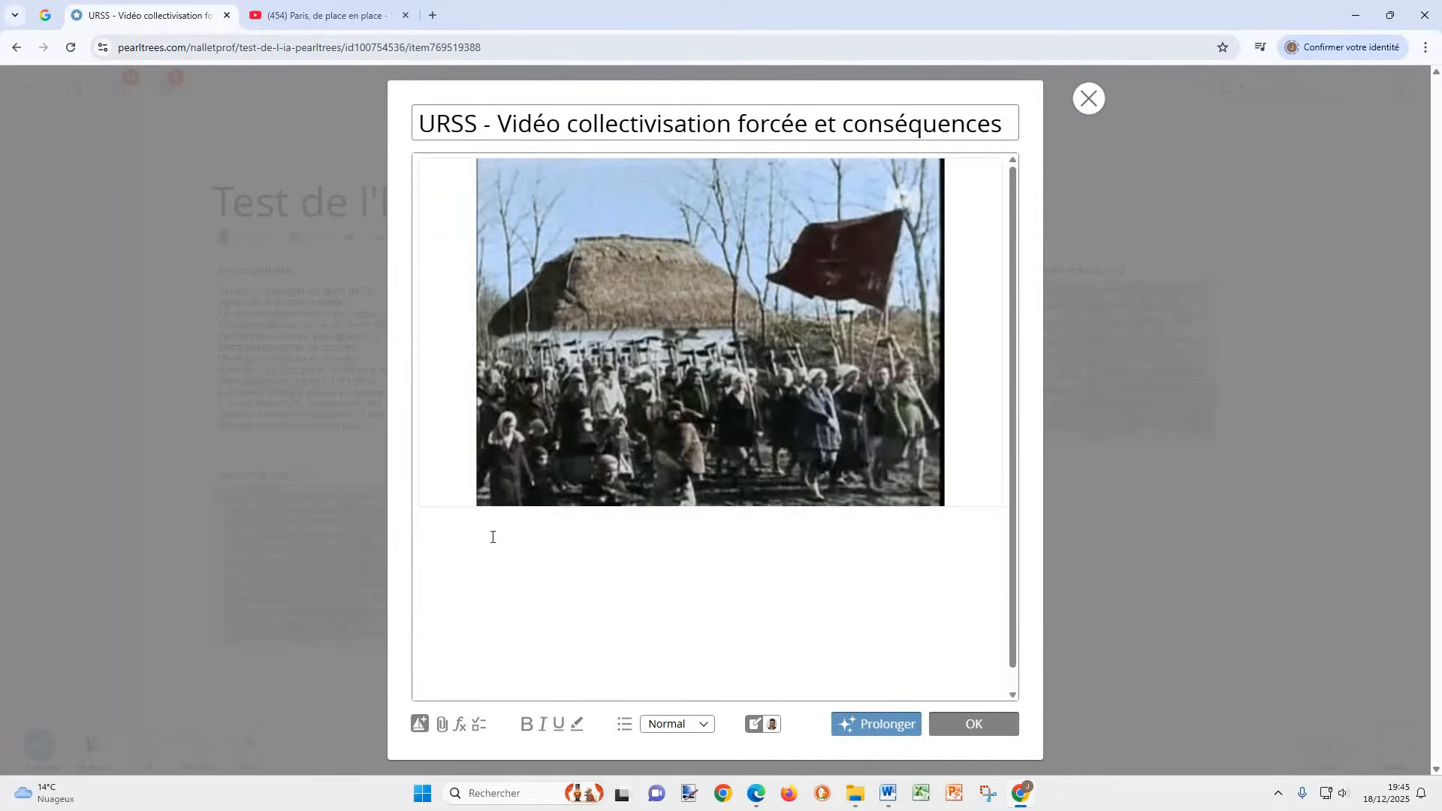
pyautogui.click(495, 536)
pyautogui.write('Peux-tu me transcrire ce qui est dit dans cette vidéo ?')
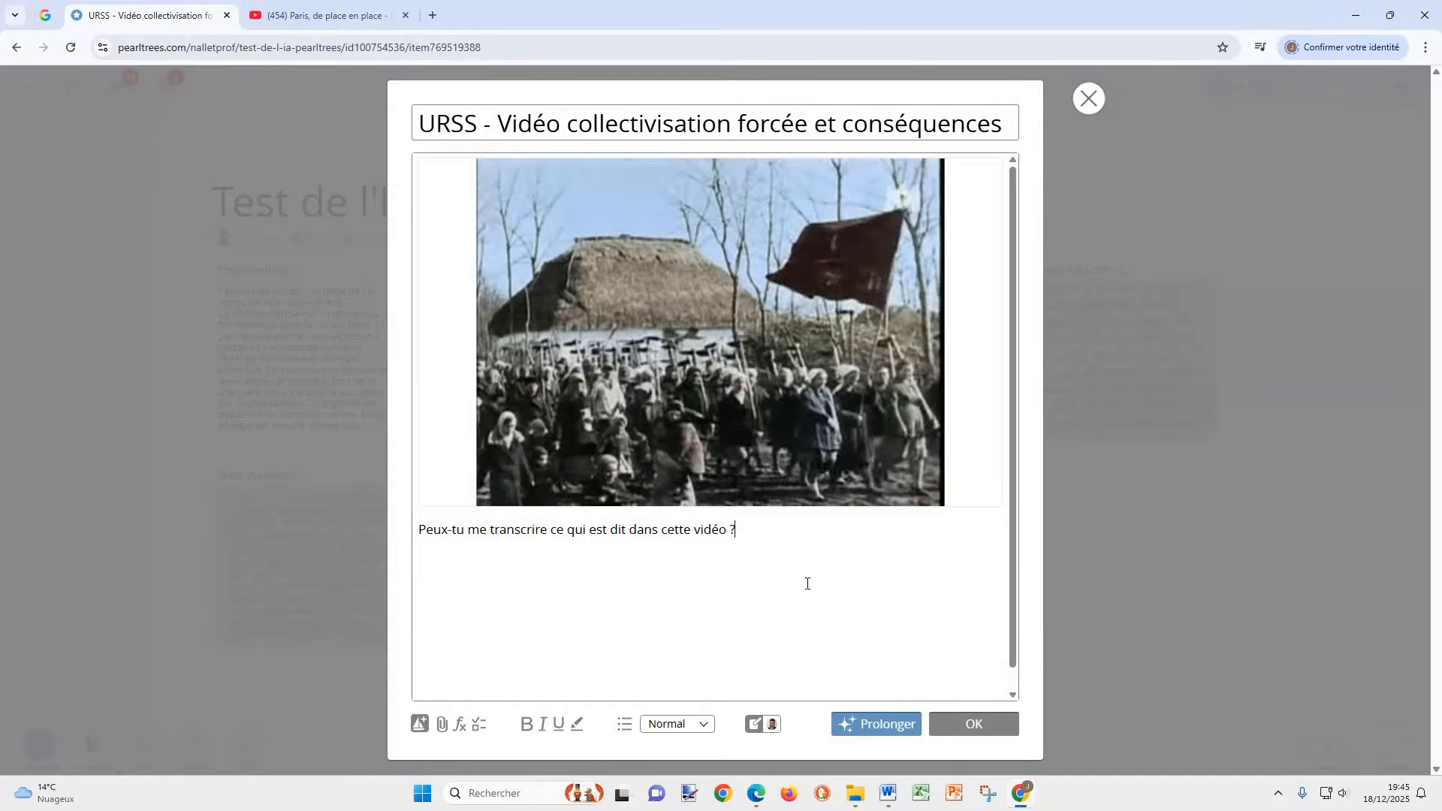
pyautogui.click(875, 725)
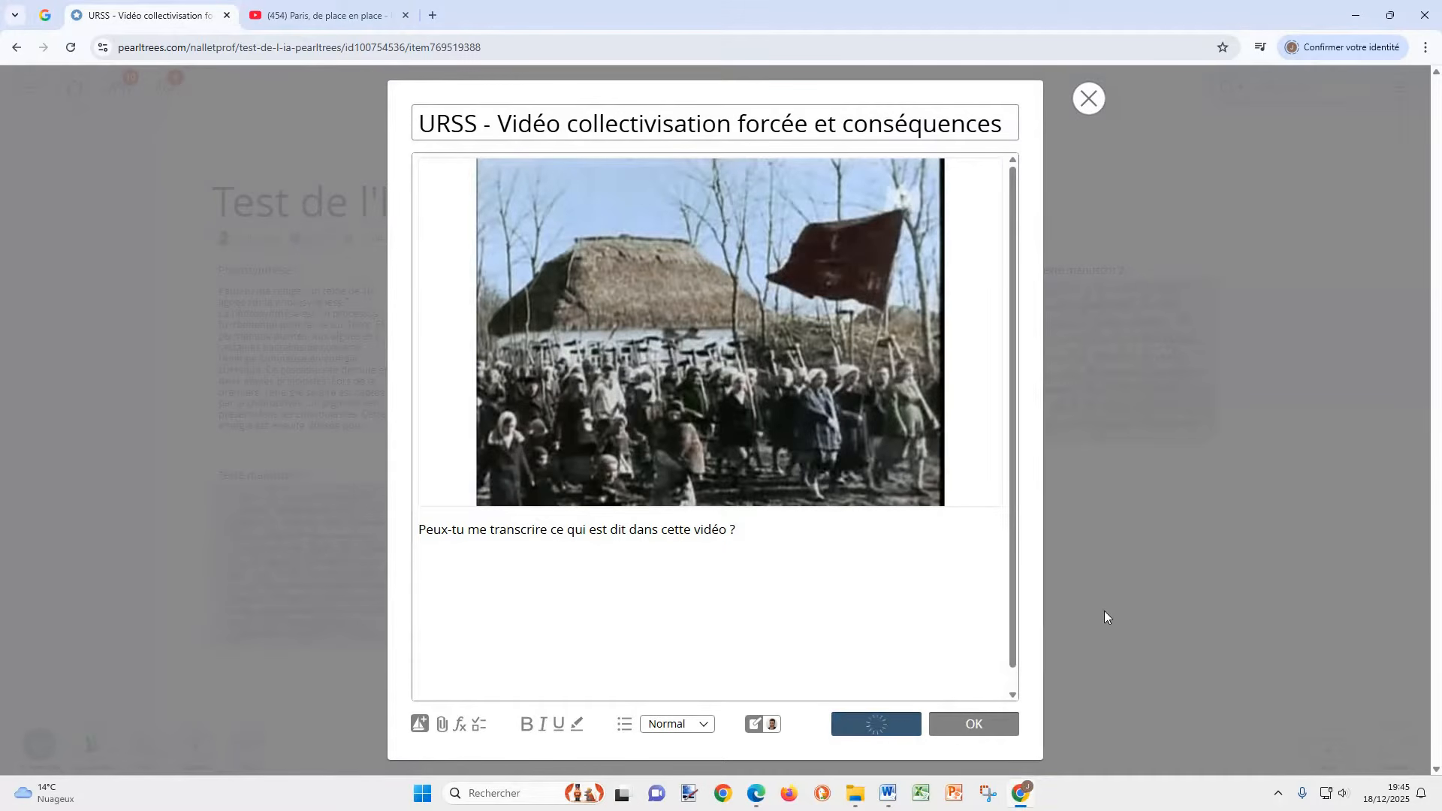
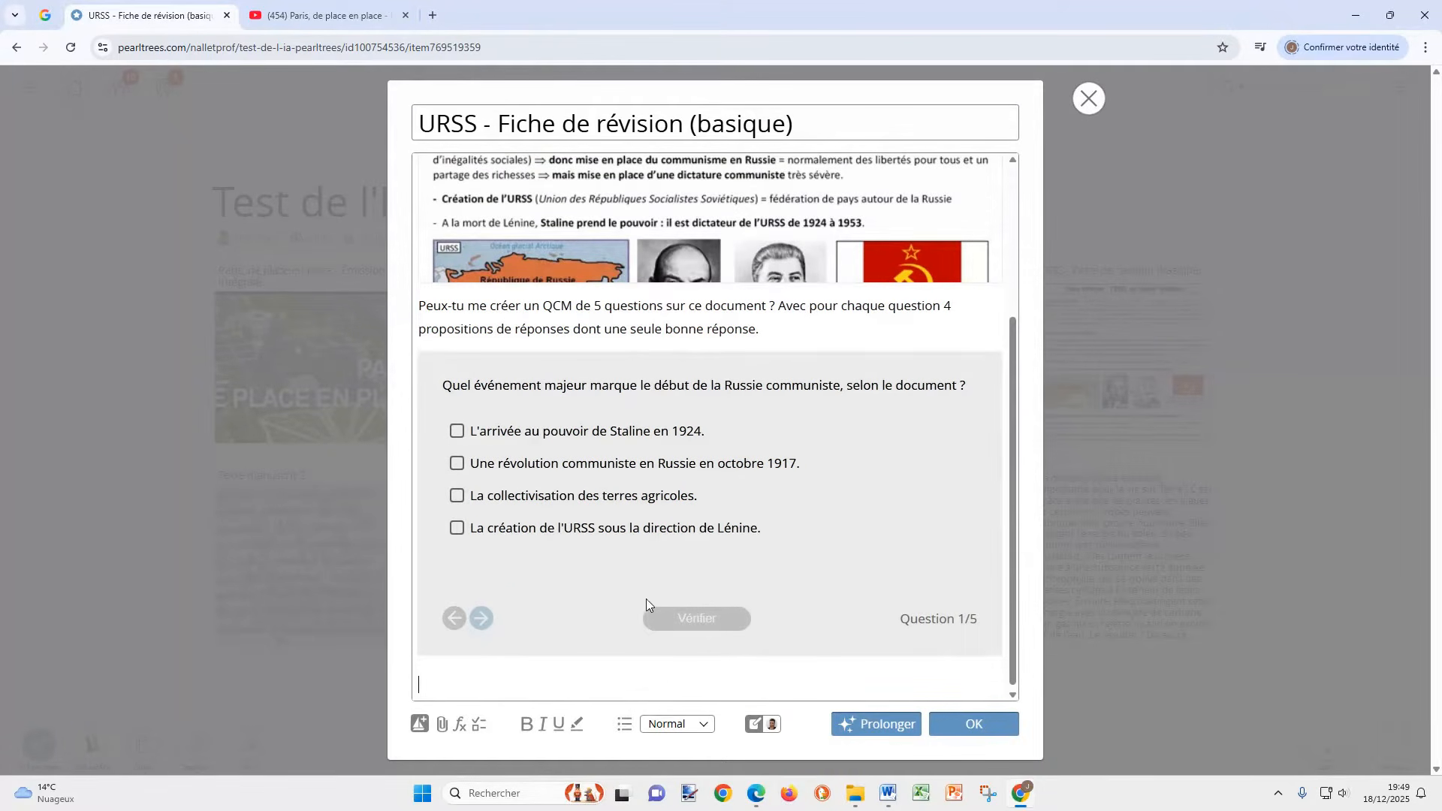
# Edit the generated QCM, shorten "document" to "doc" in question 1 and remove its blank extra answer
pyautogui.doubleClick(769, 558)
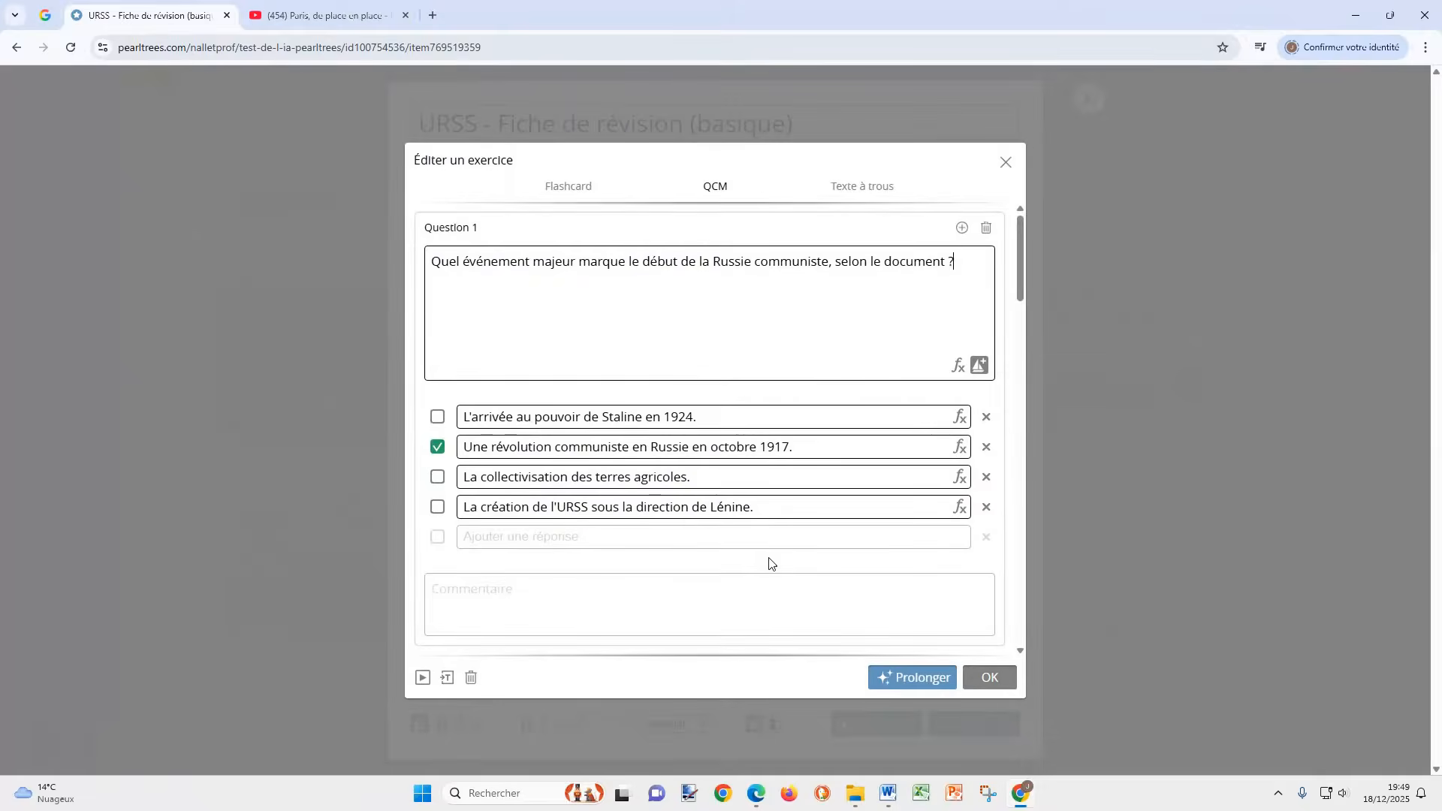
pyautogui.doubleClick(912, 264)
pyautogui.press('BackSpace')
pyautogui.click(568, 541)
pyautogui.click(987, 538)
# Insert the "Lénine & Bolcheviks" image from the computer's Docs URSS folder into question 1, save the exercise and review it
pyautogui.click(981, 365)
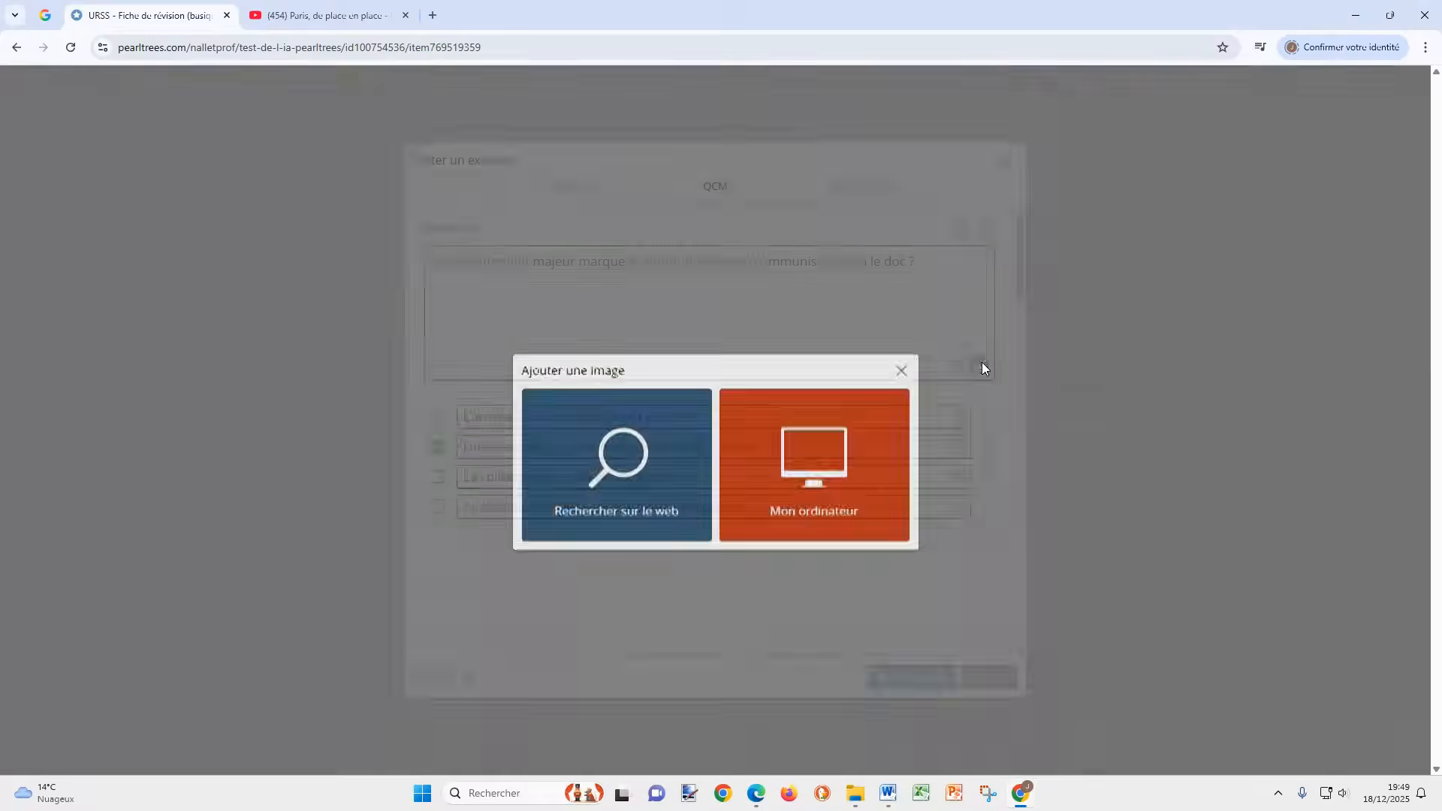
pyautogui.click(836, 403)
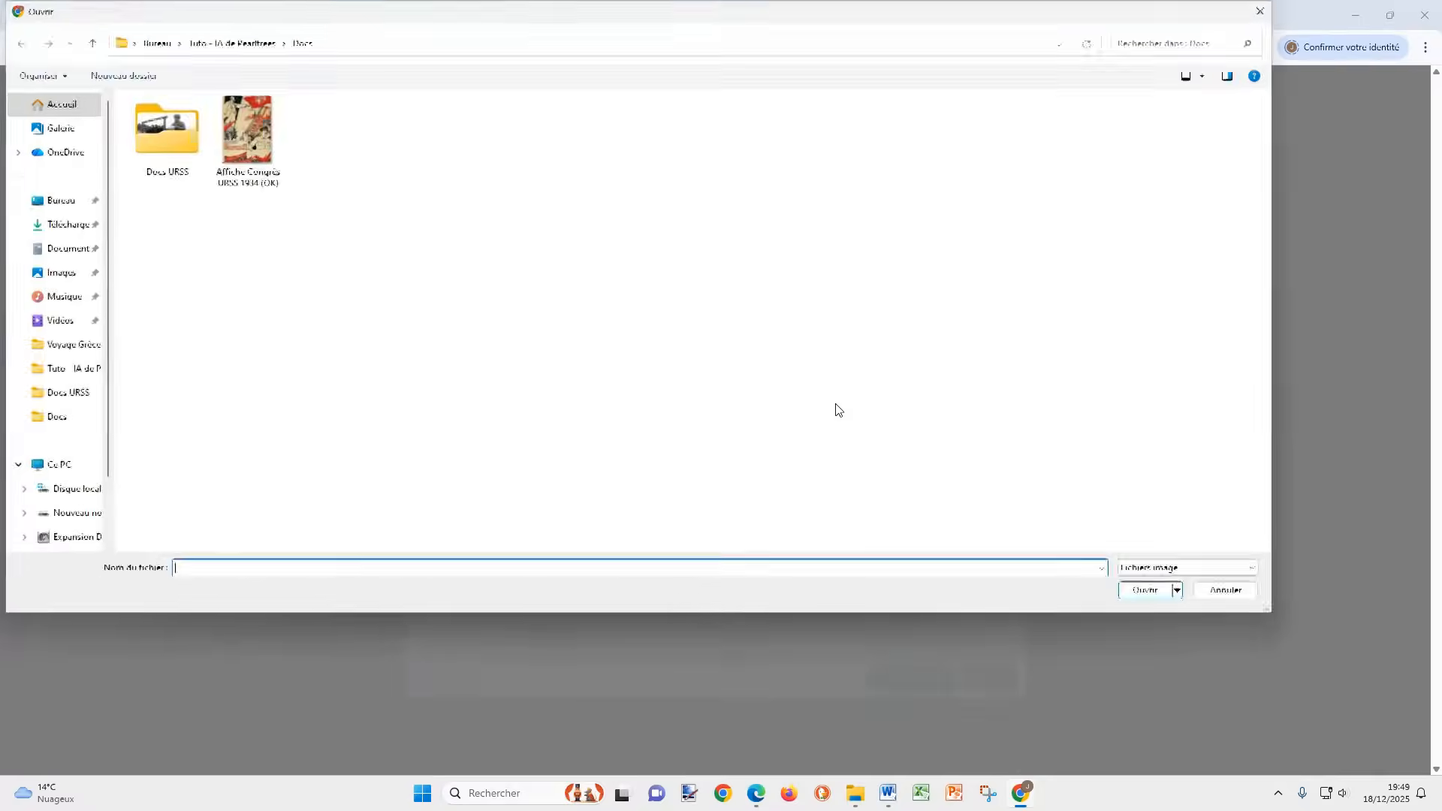
pyautogui.doubleClick(165, 125)
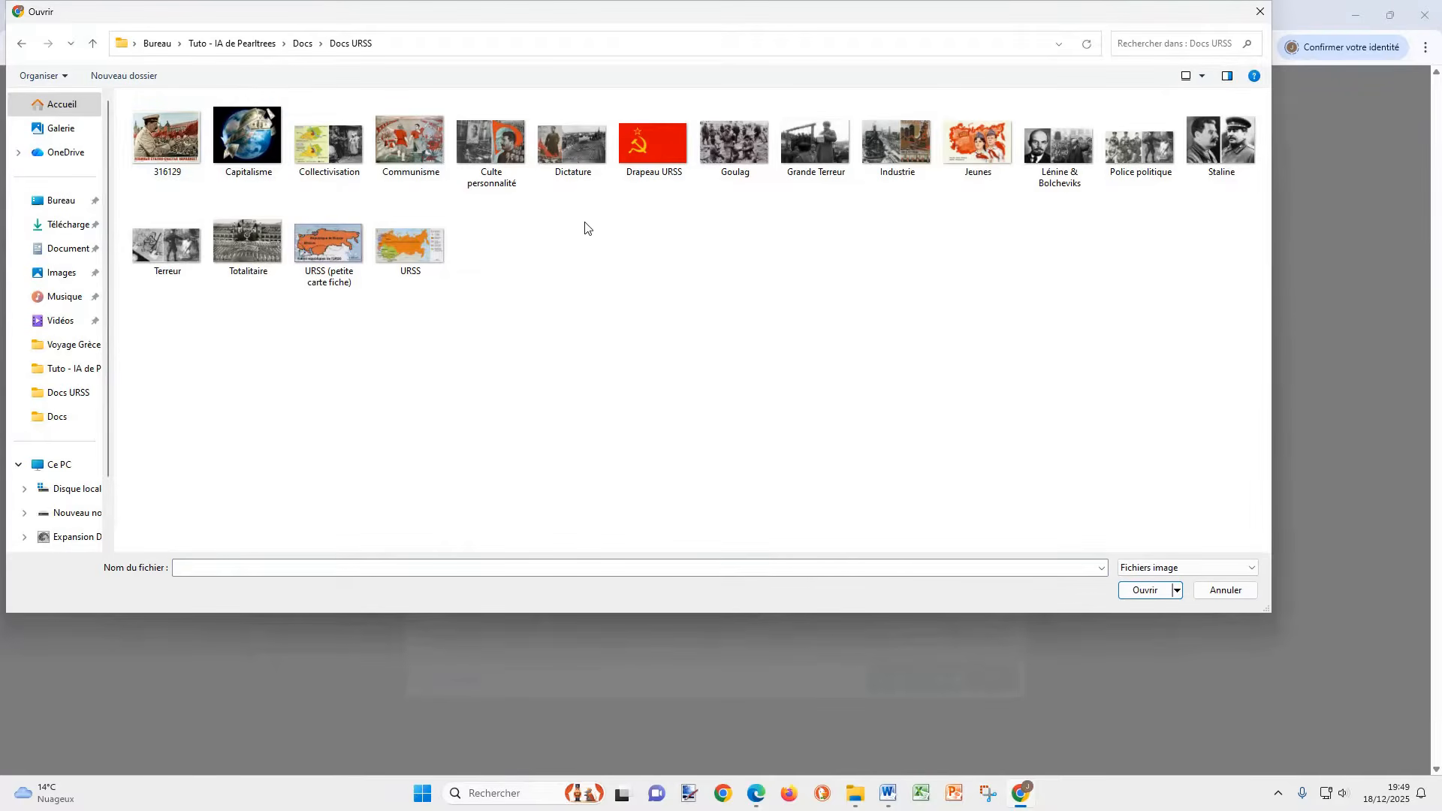
pyautogui.click(1049, 148)
pyautogui.click(1154, 598)
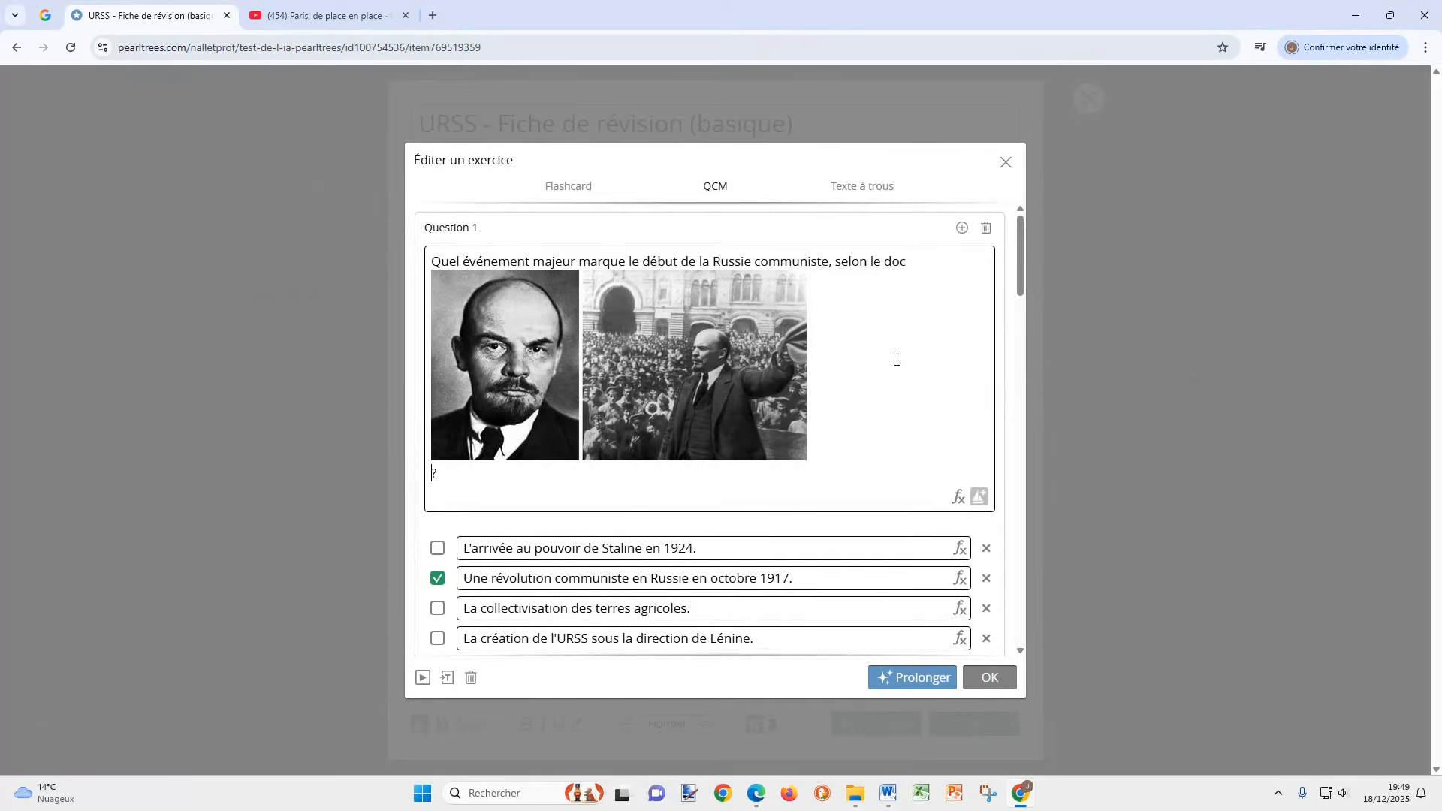
pyautogui.click(992, 677)
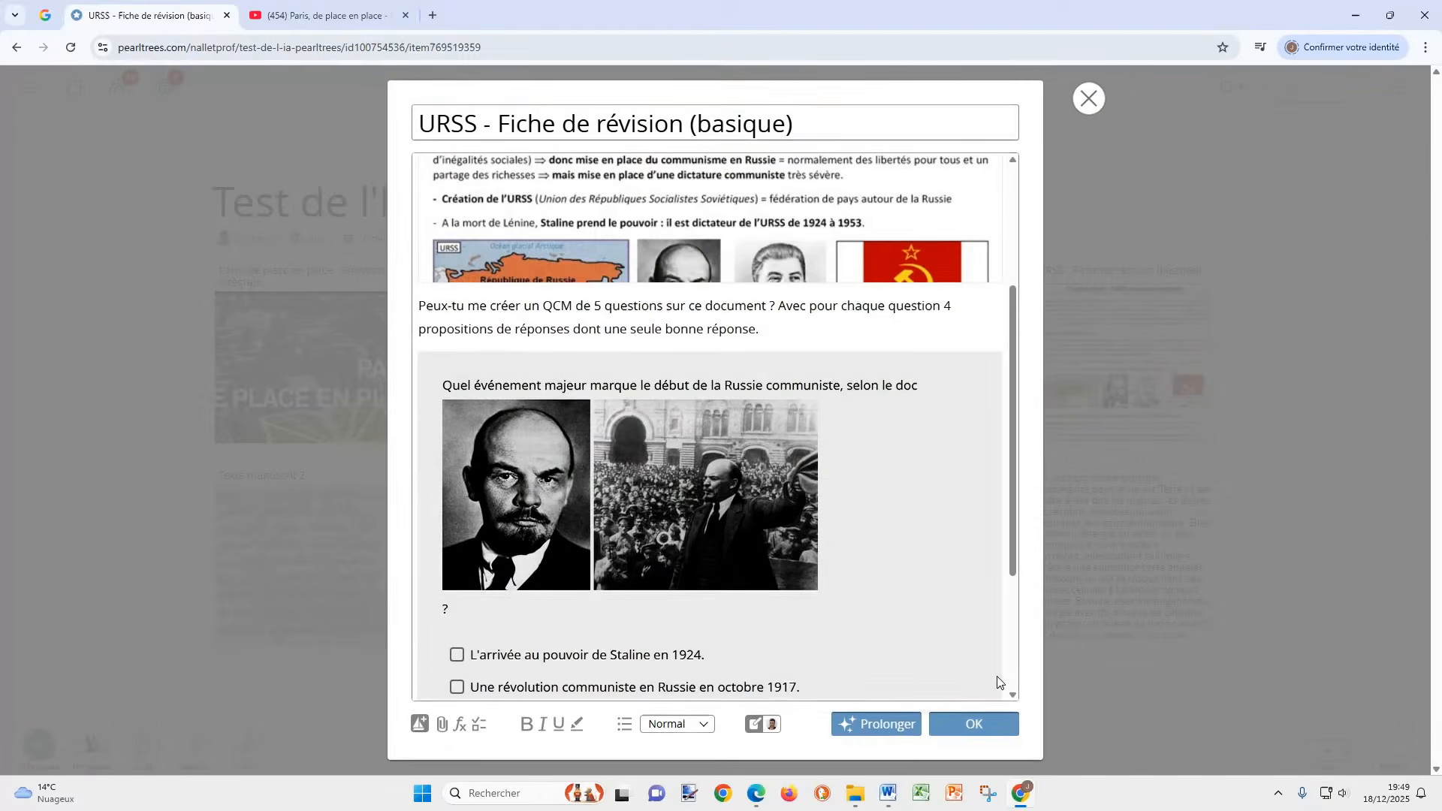
pyautogui.scroll(-1, 902, 568)
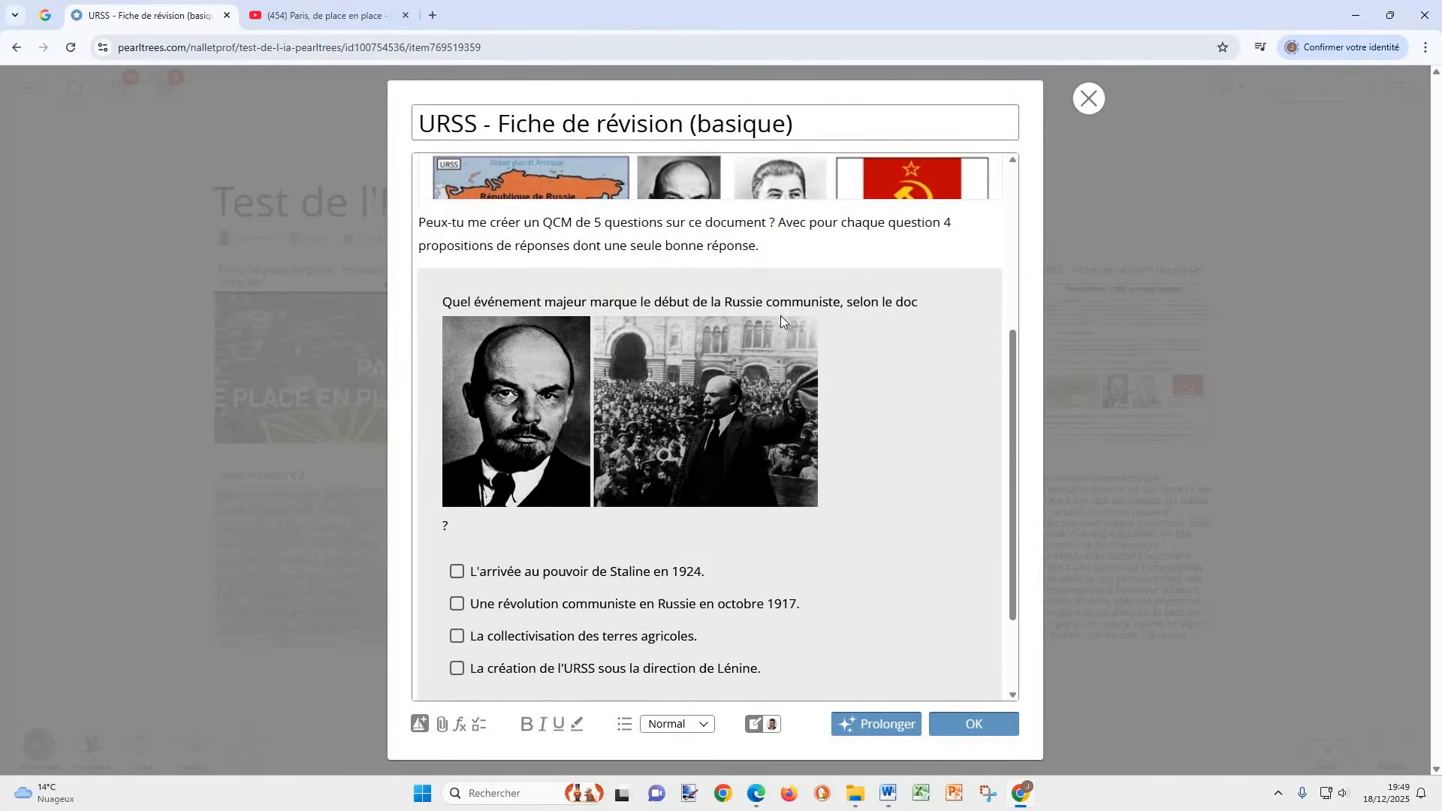
pyautogui.scroll(-1, 782, 315)
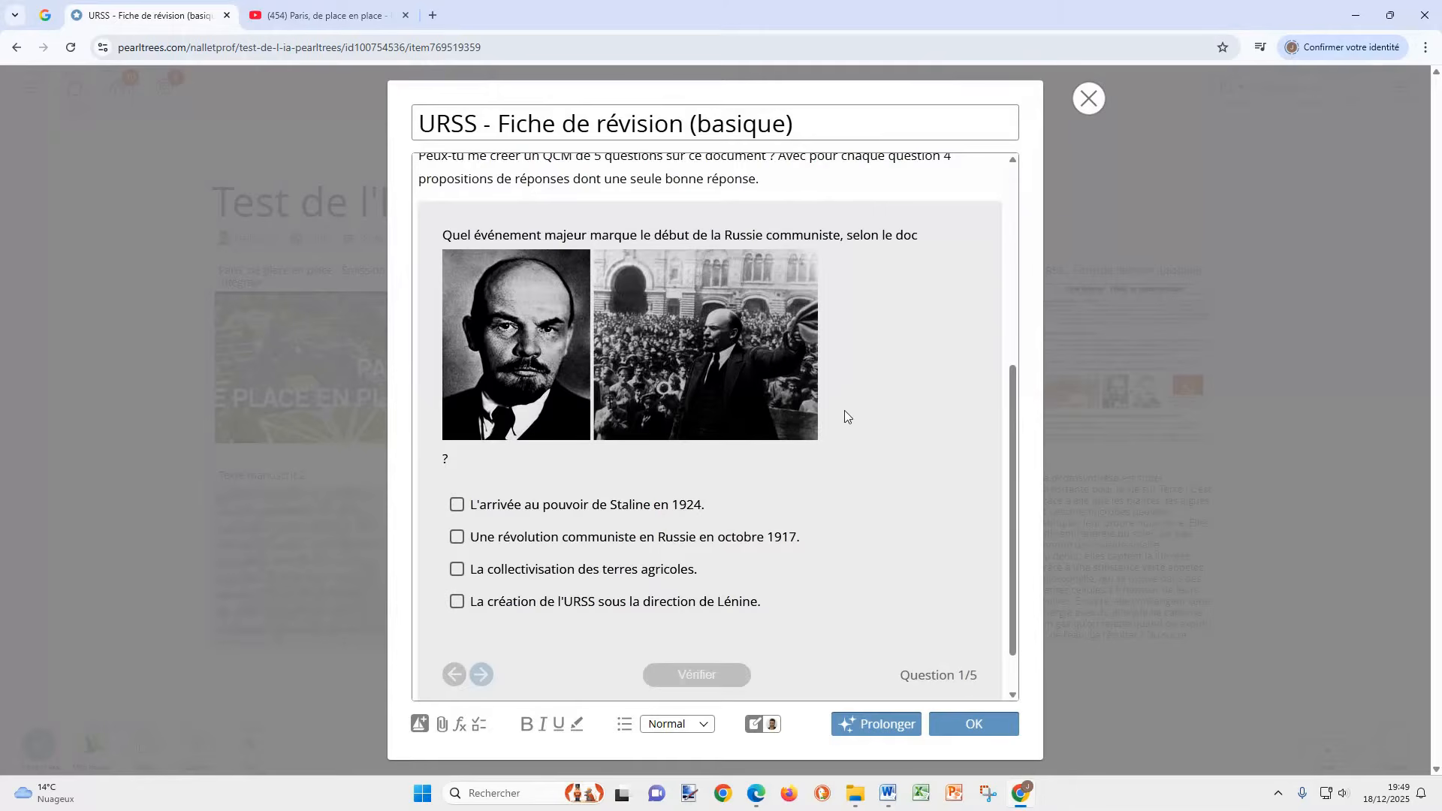
pyautogui.scroll(-1, 855, 445)
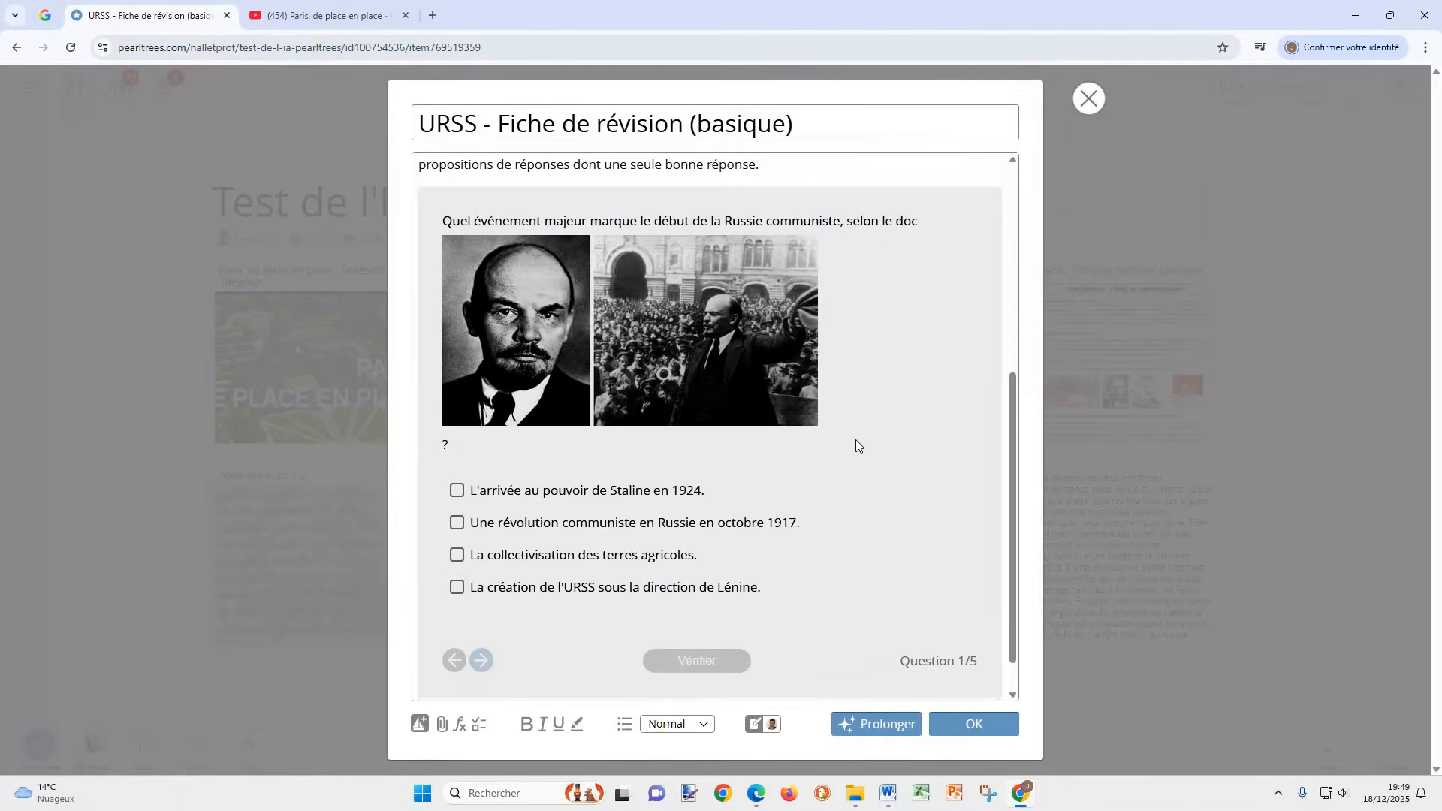
# Move the customised QCM out of the revision sheet into the collection as a separate pearl and open it
pyautogui.moveTo(855, 450); pyautogui.dragTo(1096, 637)
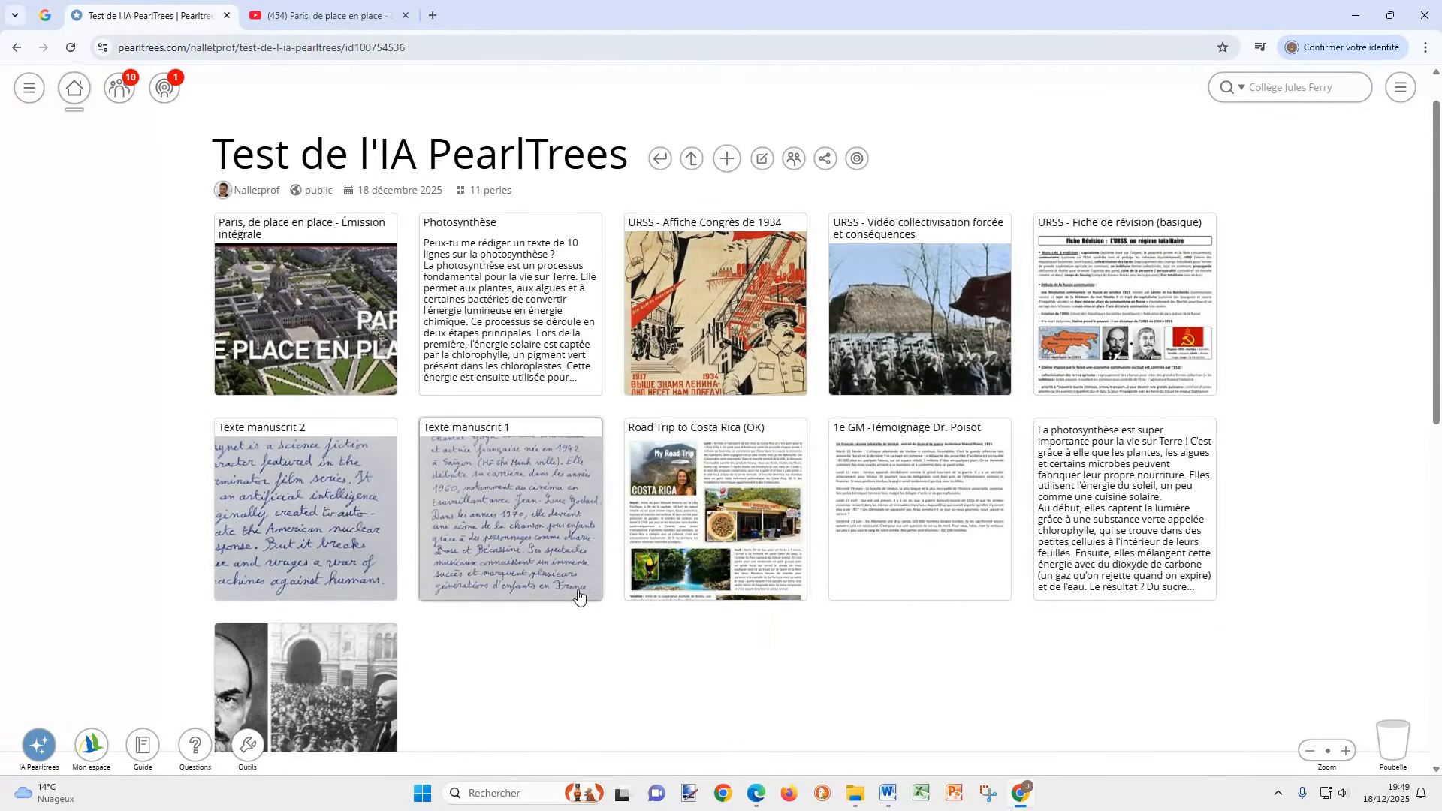
pyautogui.scroll(-3, 443, 485)
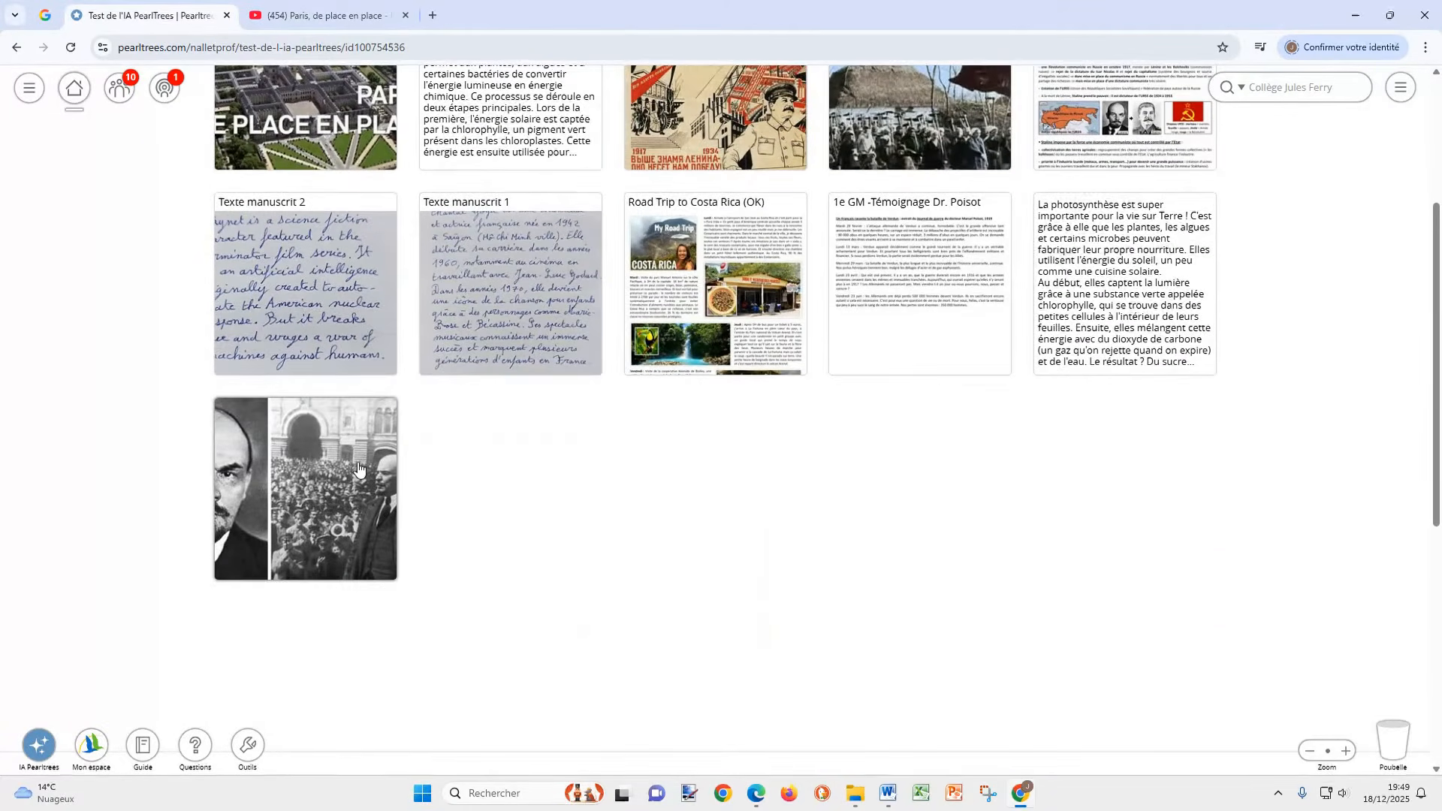
pyautogui.click(350, 462)
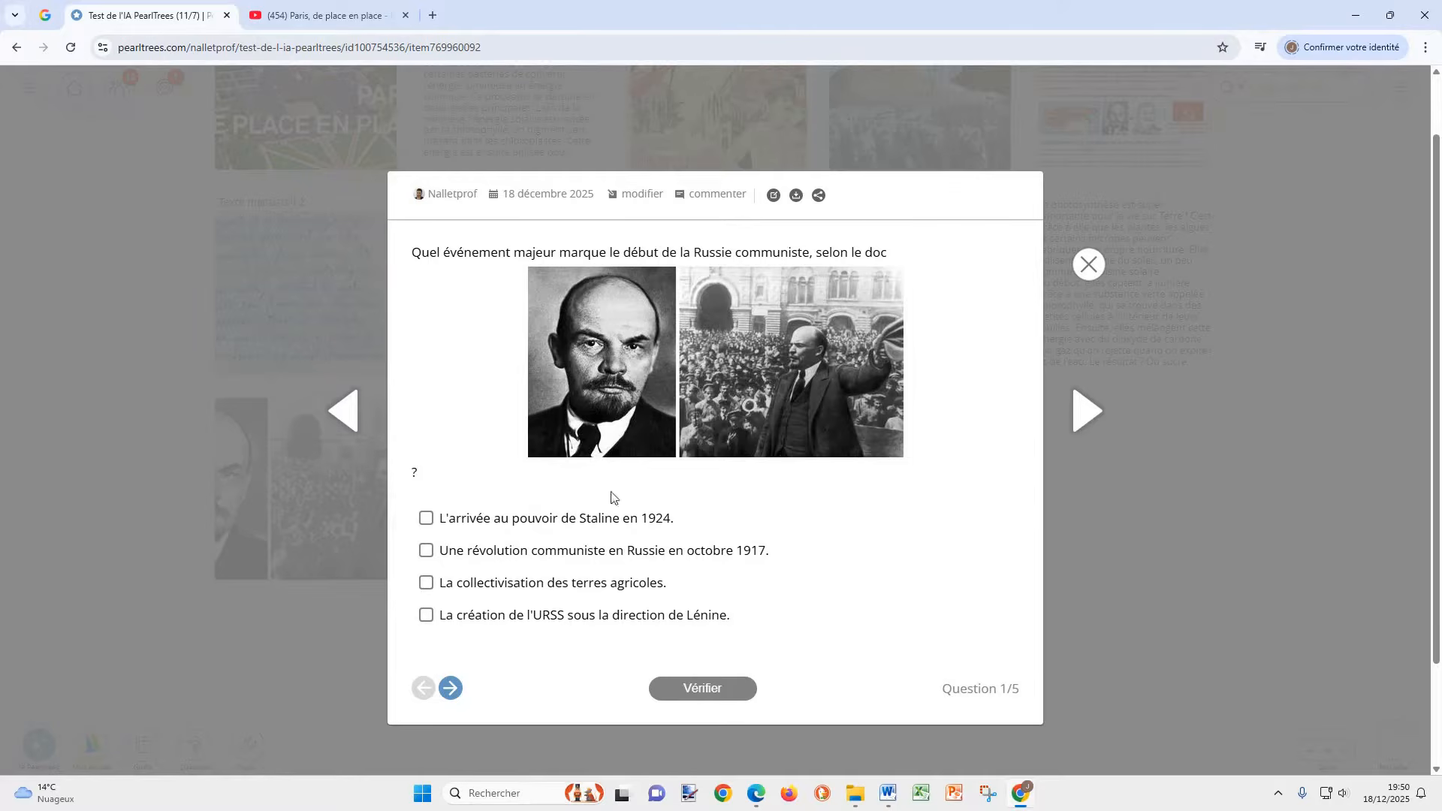
# Test the quiz by checking "Une révolution communiste en Russie en octobre 1917." for question 1 and "Il symbolise l'Armée rouge." for question 2
pyautogui.click(445, 559)
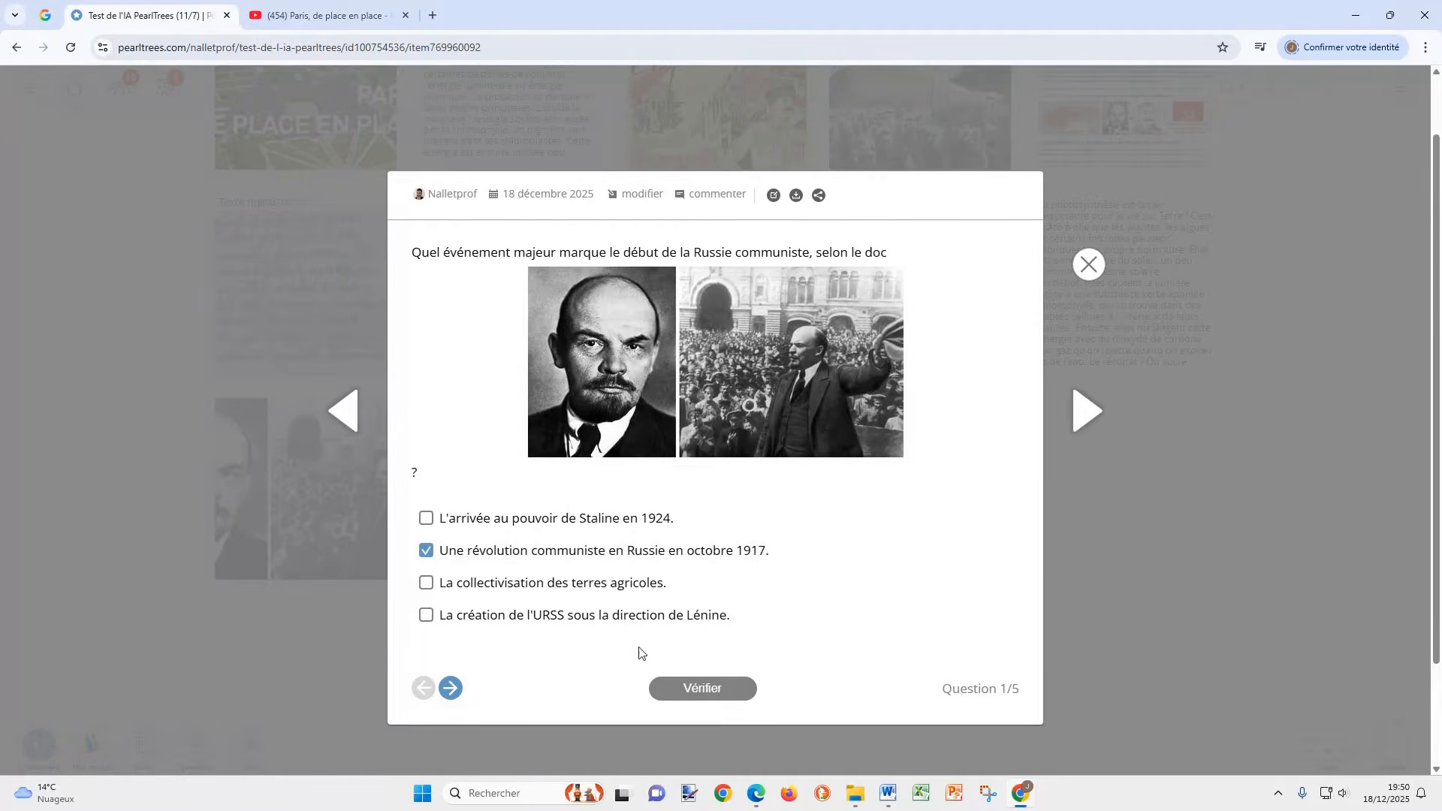
pyautogui.click(681, 685)
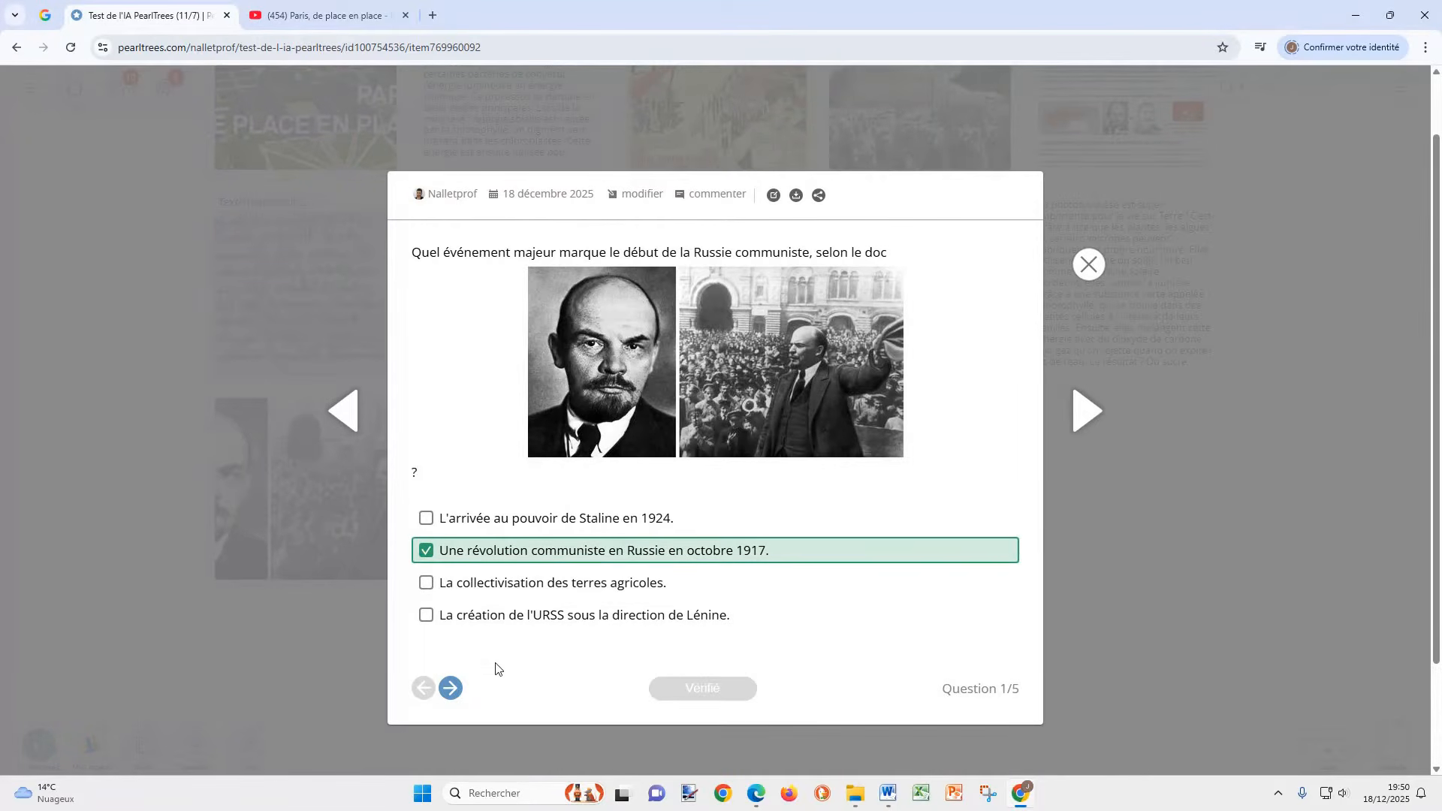
pyautogui.click(451, 688)
pyautogui.click(428, 363)
pyautogui.click(698, 688)
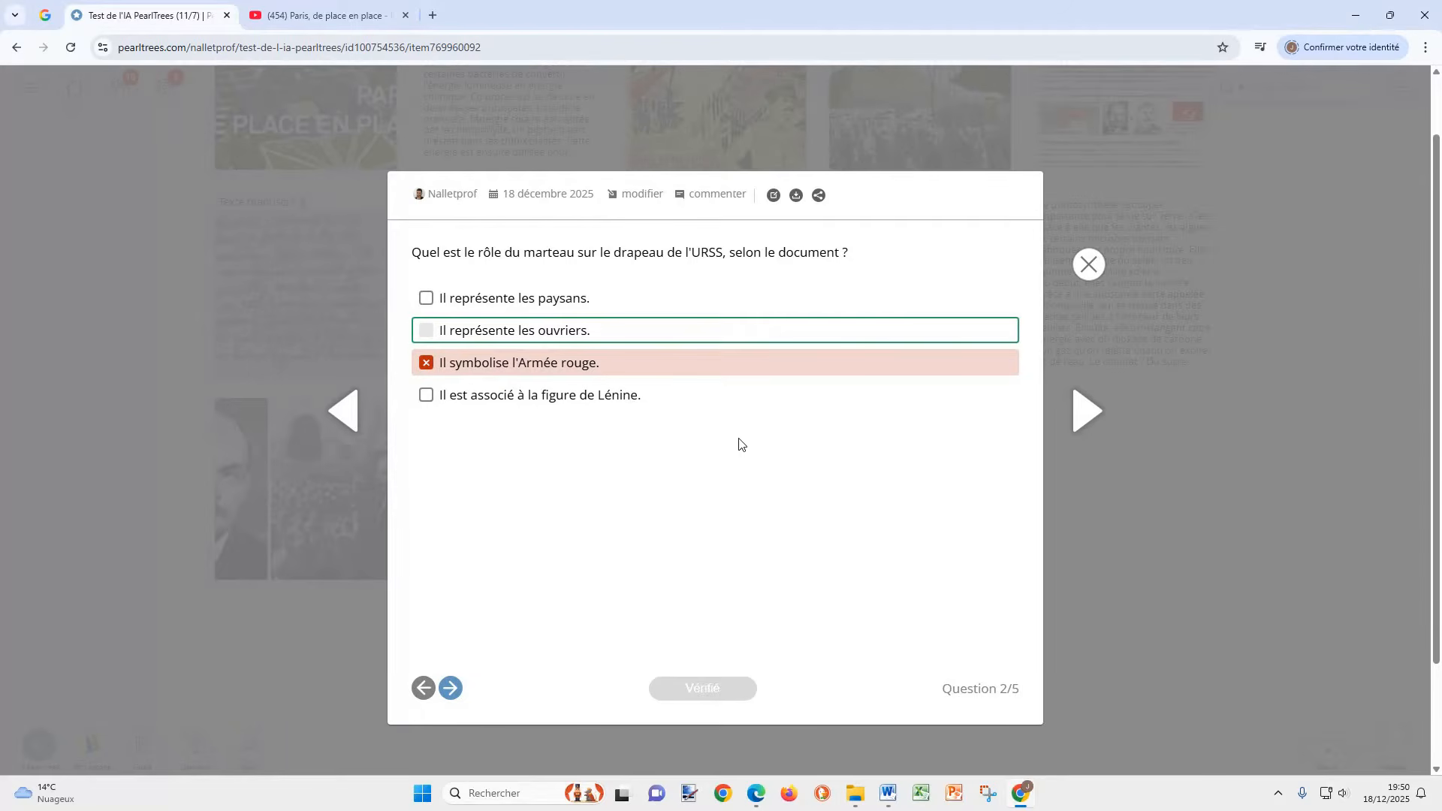
# Open the separate quiz pearl in edit mode to view it, and close it without making changes
pyautogui.click(777, 197)
pyautogui.click(610, 356)
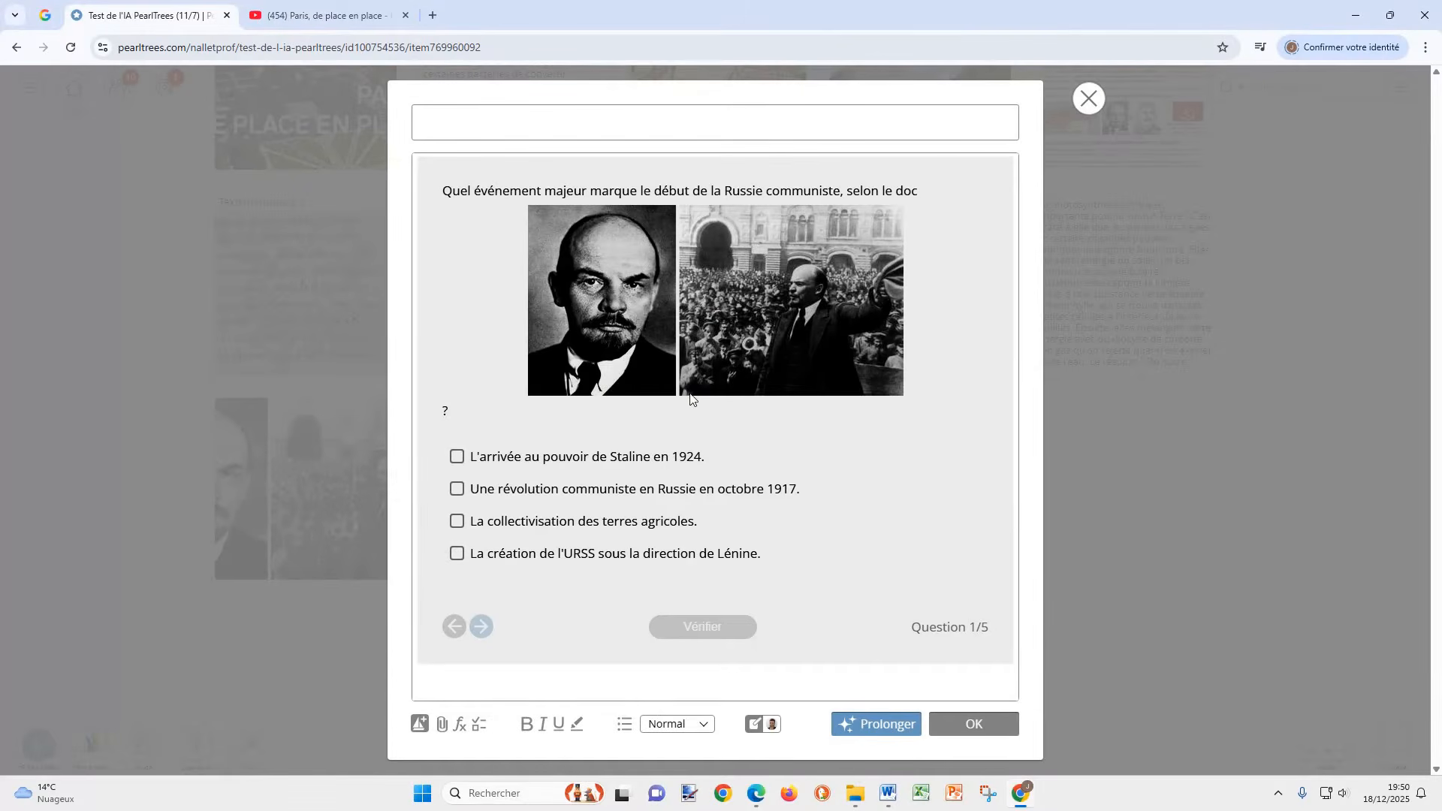
pyautogui.click(1088, 98)
pyautogui.click(785, 159)
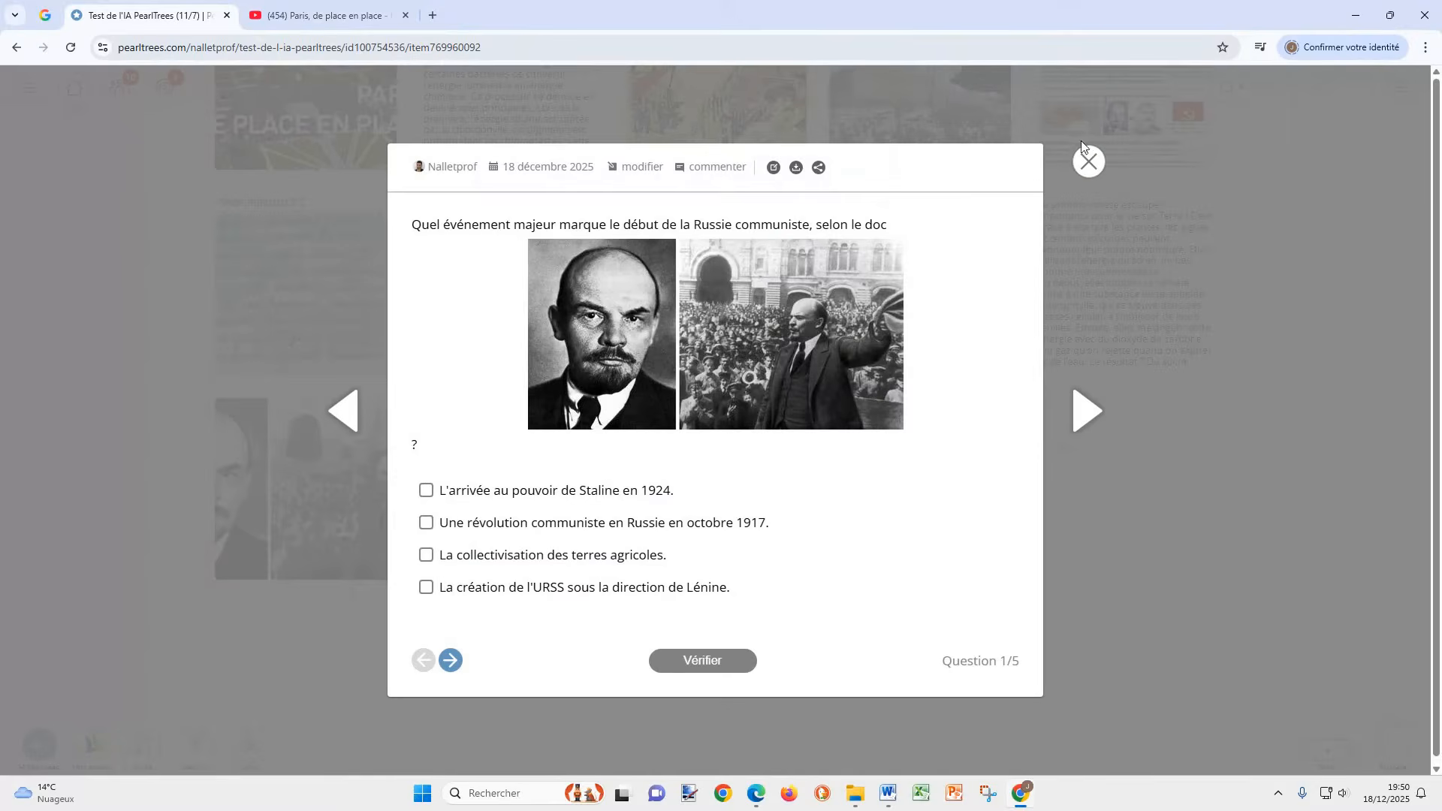
pyautogui.click(1089, 161)
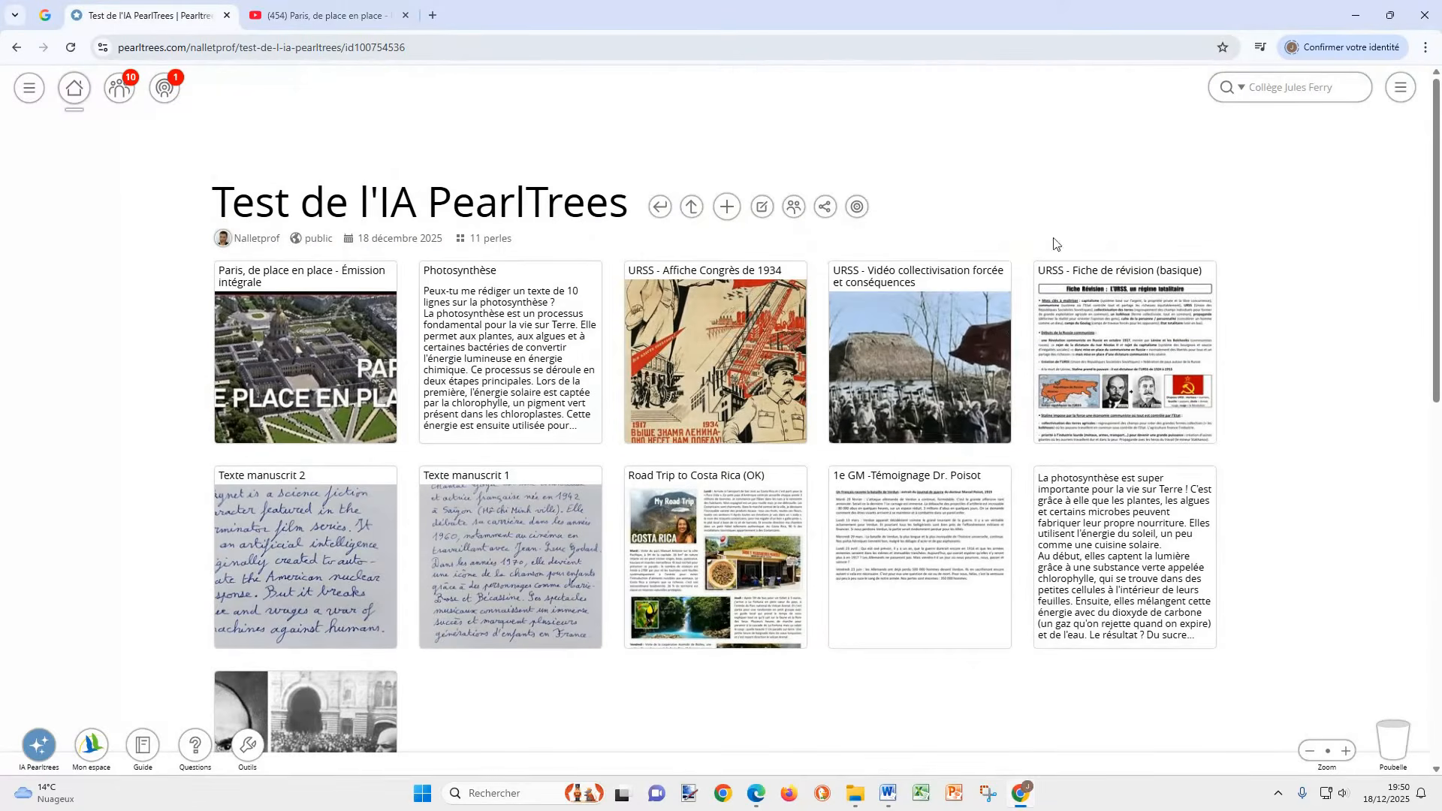
# Edit "URSS - Fiche de révision (basique)", change the AI prompt to "Peux-tu me créer 5 flashcards sur ce document ?" and submit it
pyautogui.click(1149, 368)
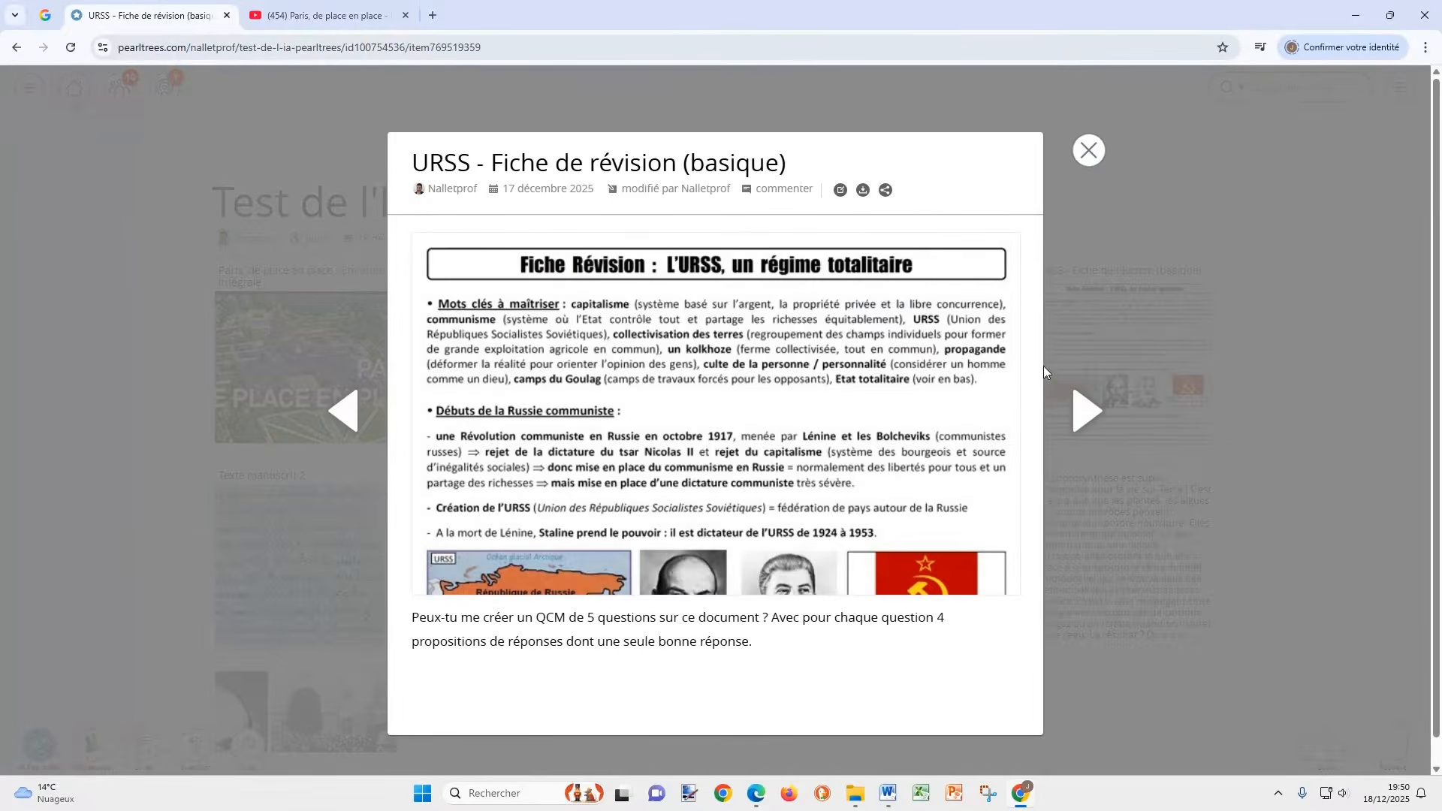
pyautogui.click(841, 190)
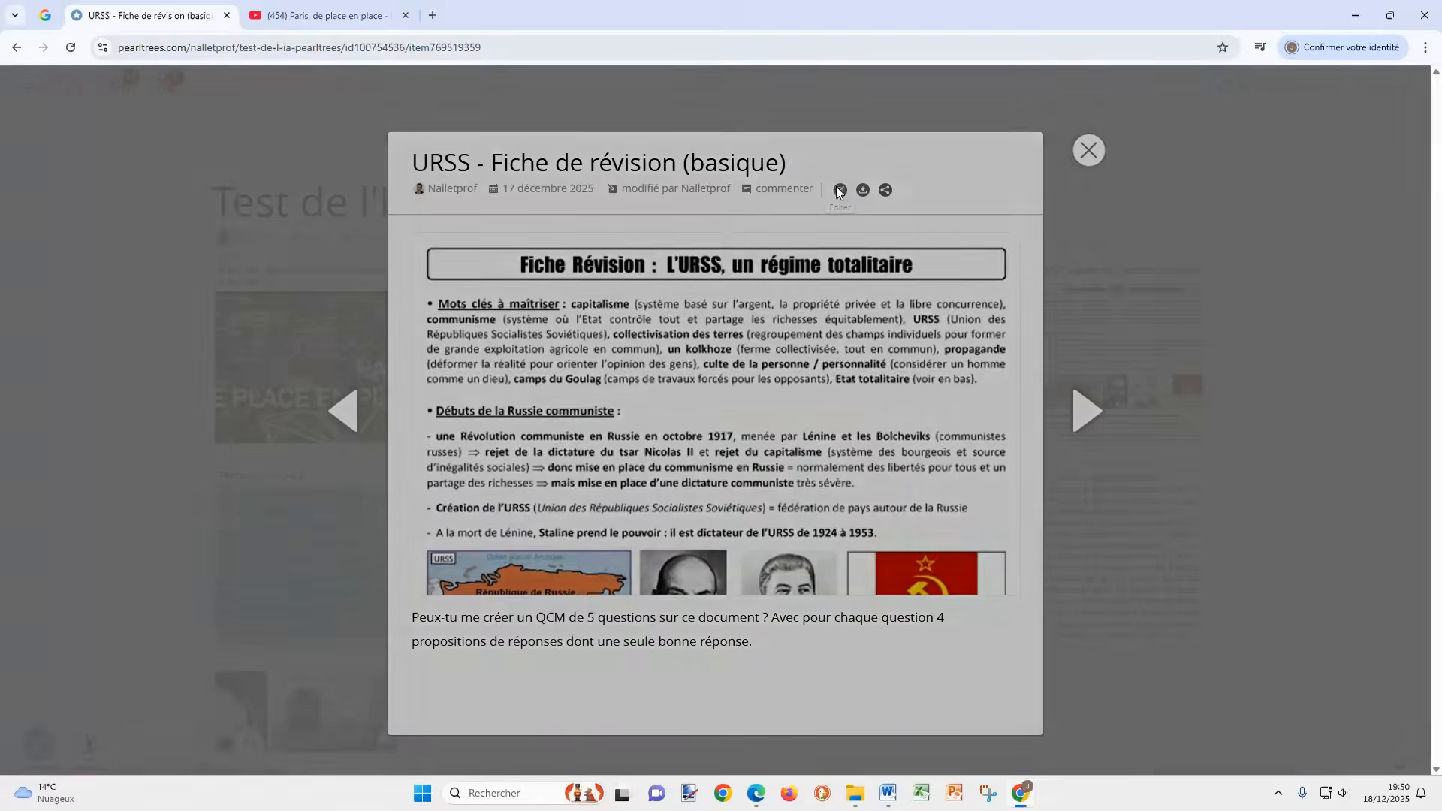
pyautogui.click(628, 361)
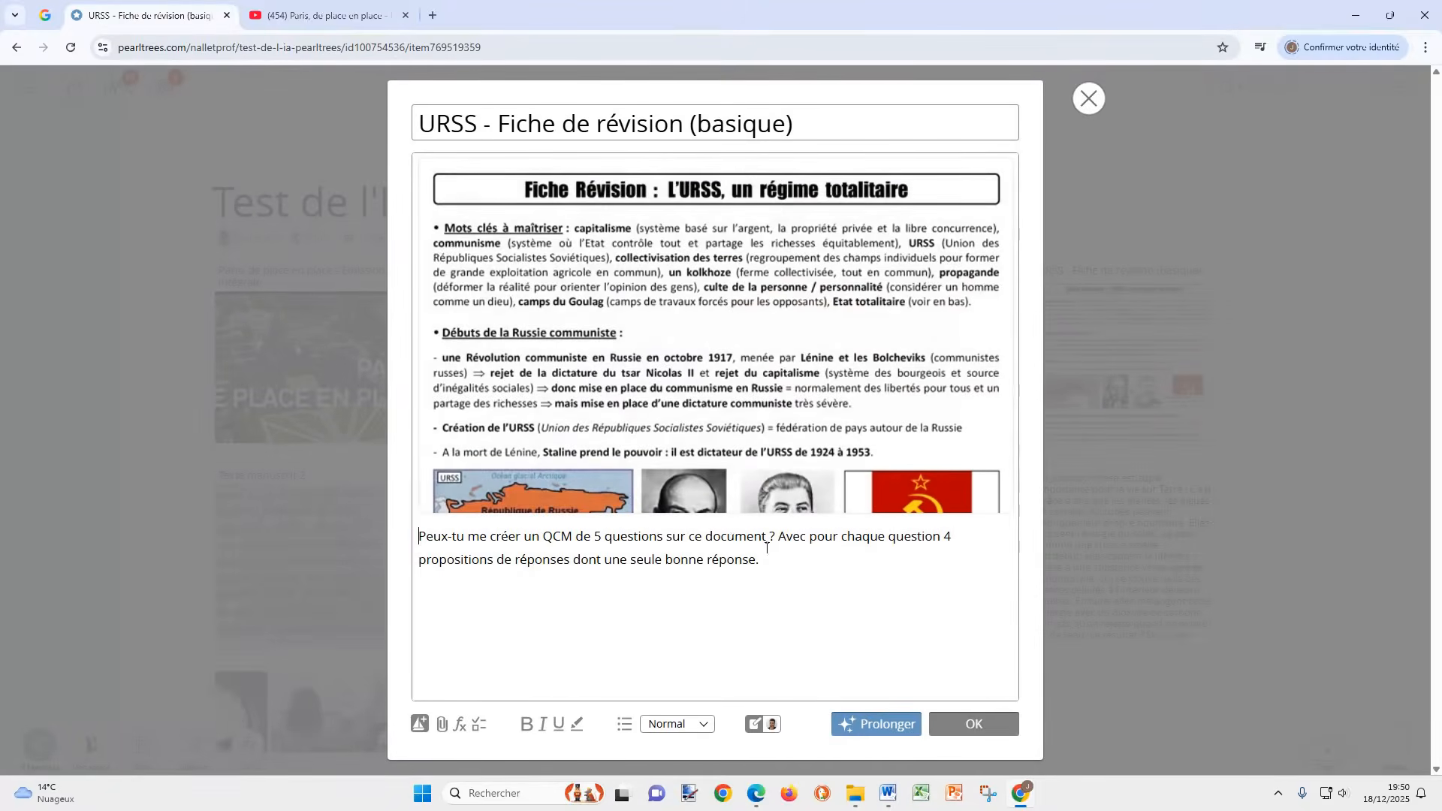
pyautogui.moveTo(773, 562); pyautogui.dragTo(546, 536)
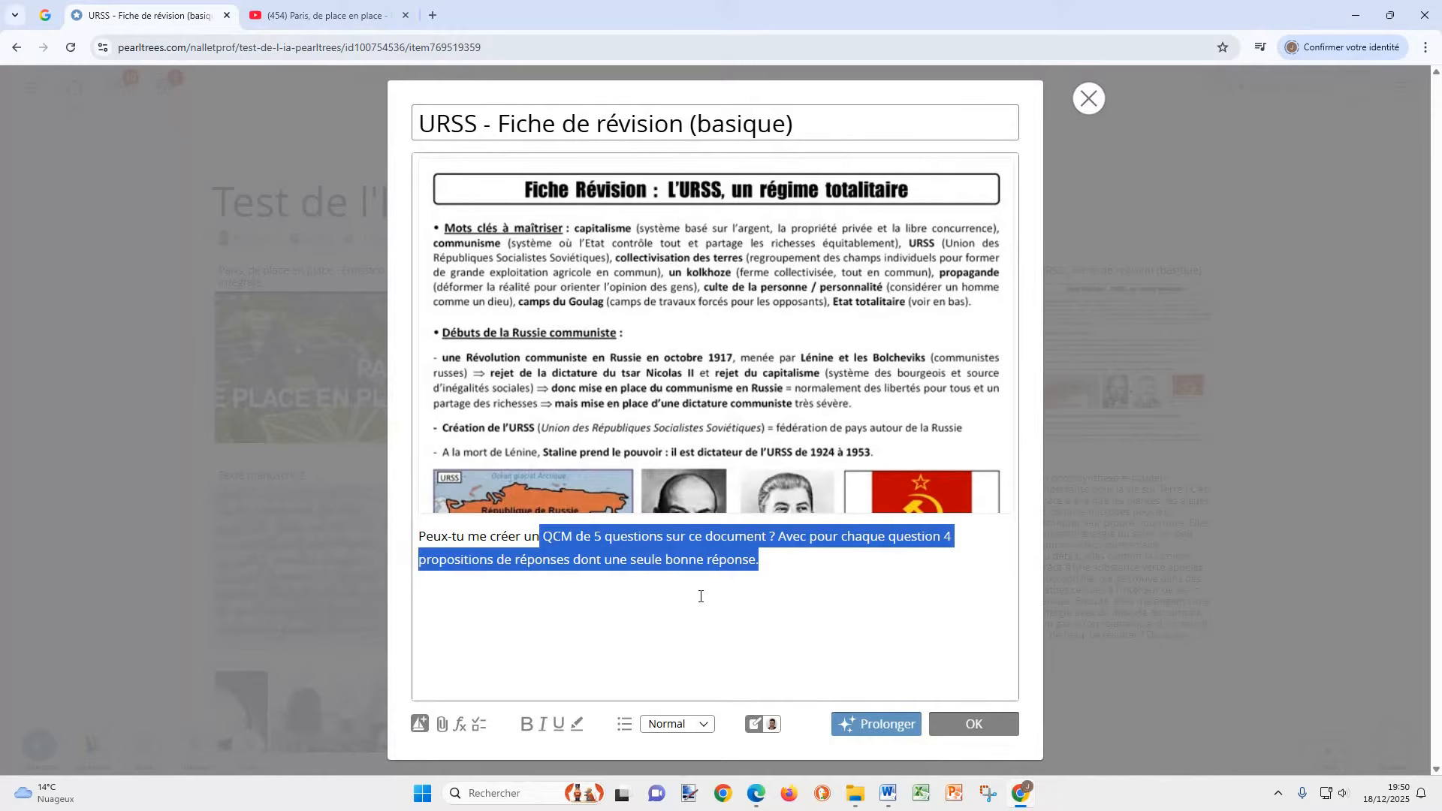
pyautogui.press('BackSpace')
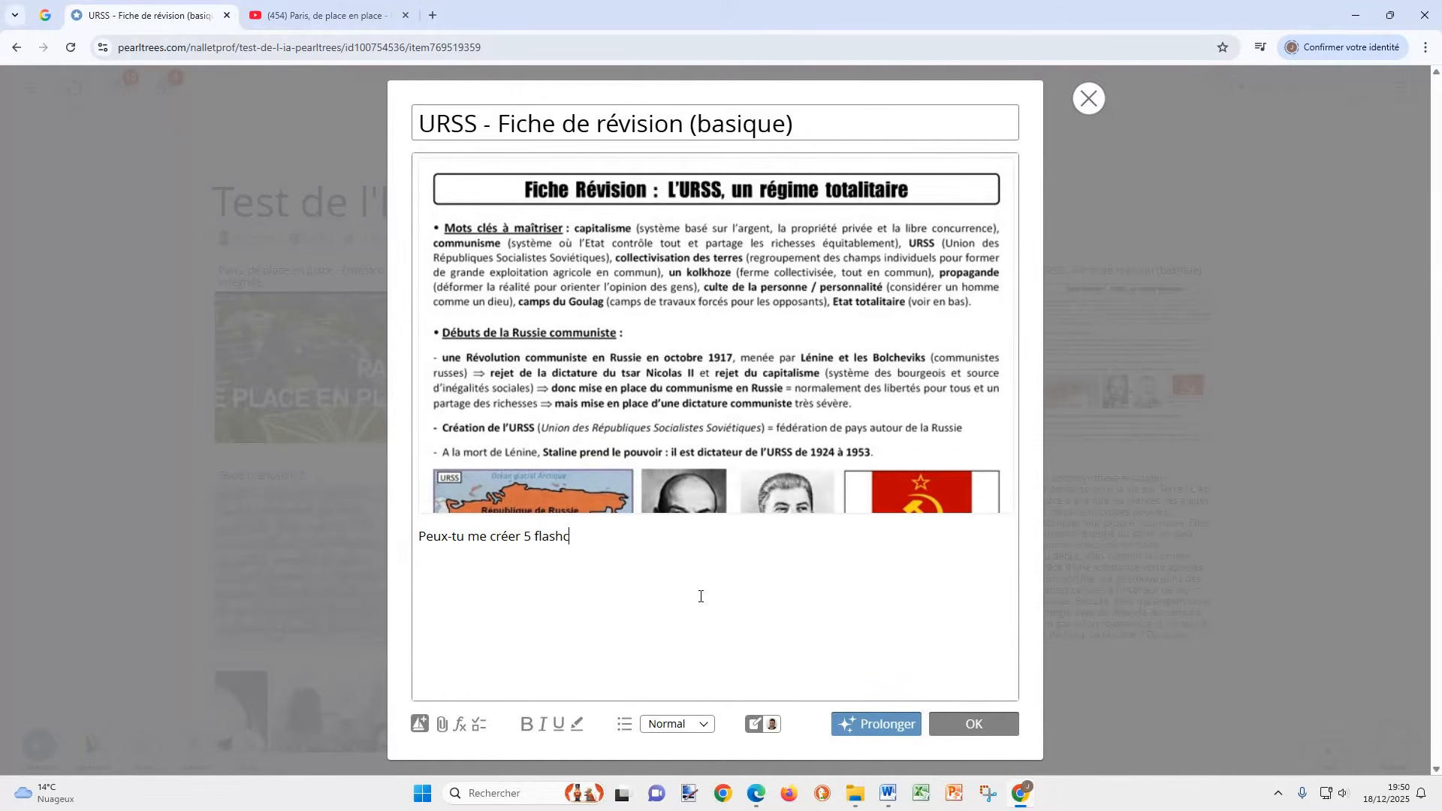
pyautogui.write('s')
pyautogui.click(880, 723)
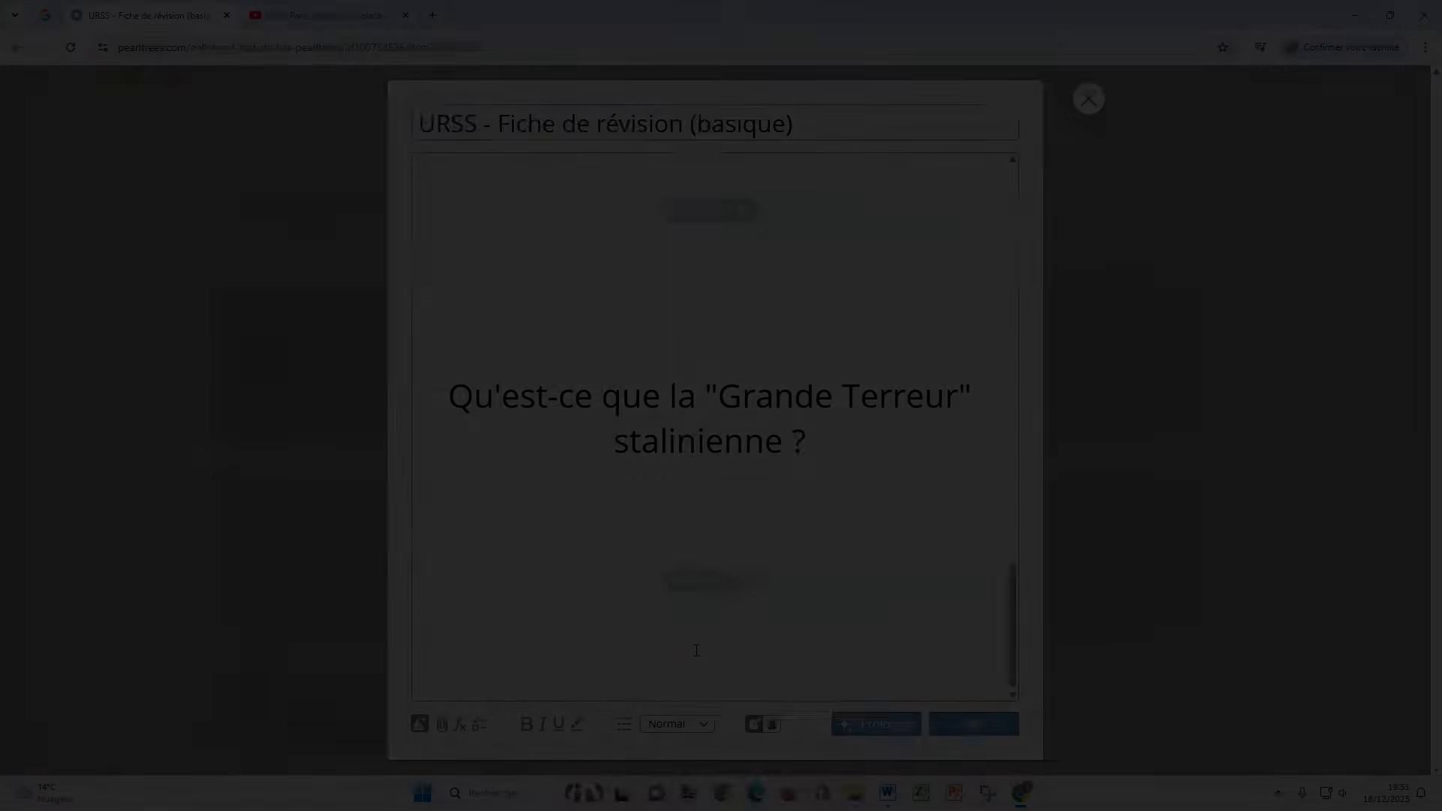
# Review the generated flashcards and insert the "Staline" image from the Docs URSS folder into the visible side of the "Grande Terreur" flashcard
pyautogui.scroll(10, 714, 526)
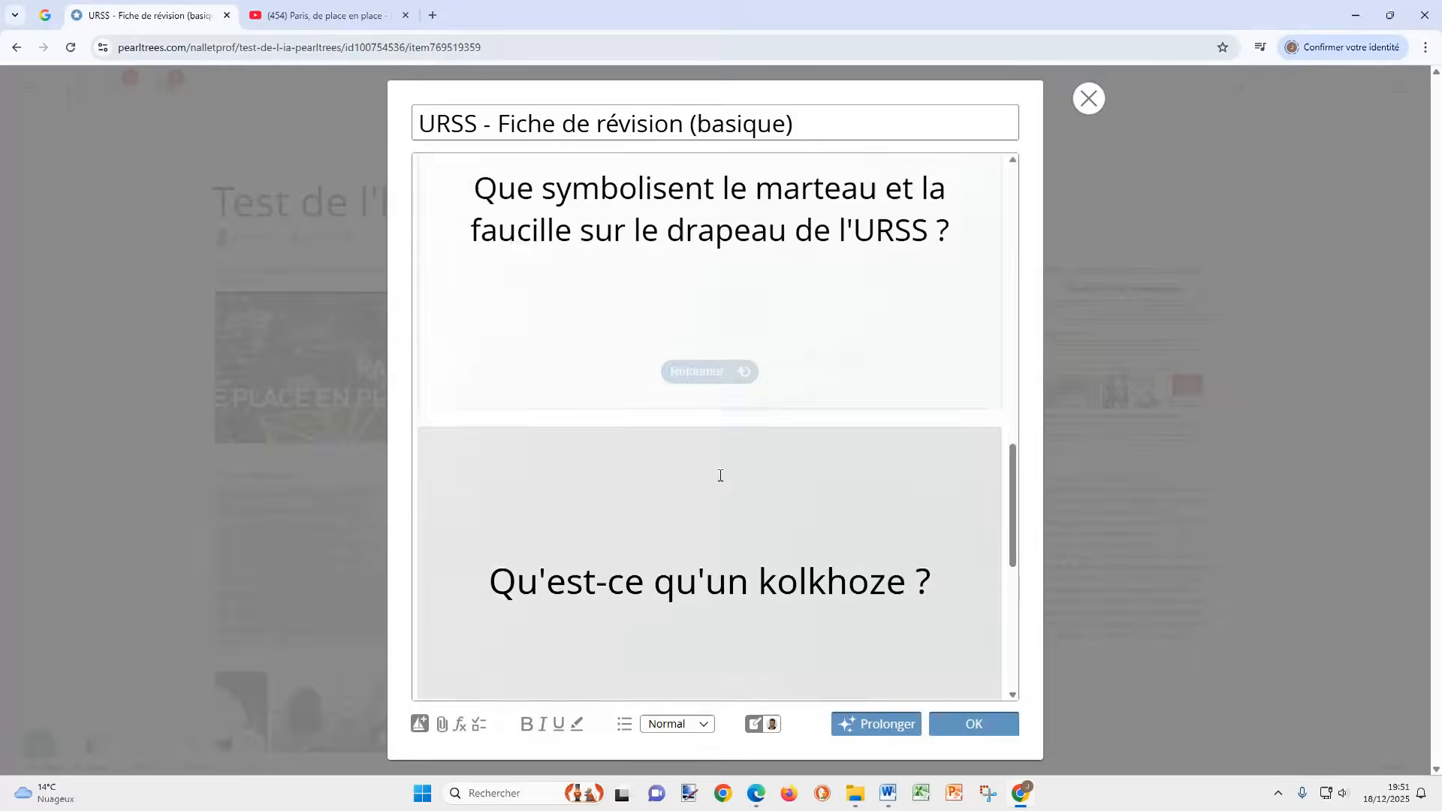
pyautogui.scroll(6, 721, 471)
pyautogui.scroll(-10, 721, 471)
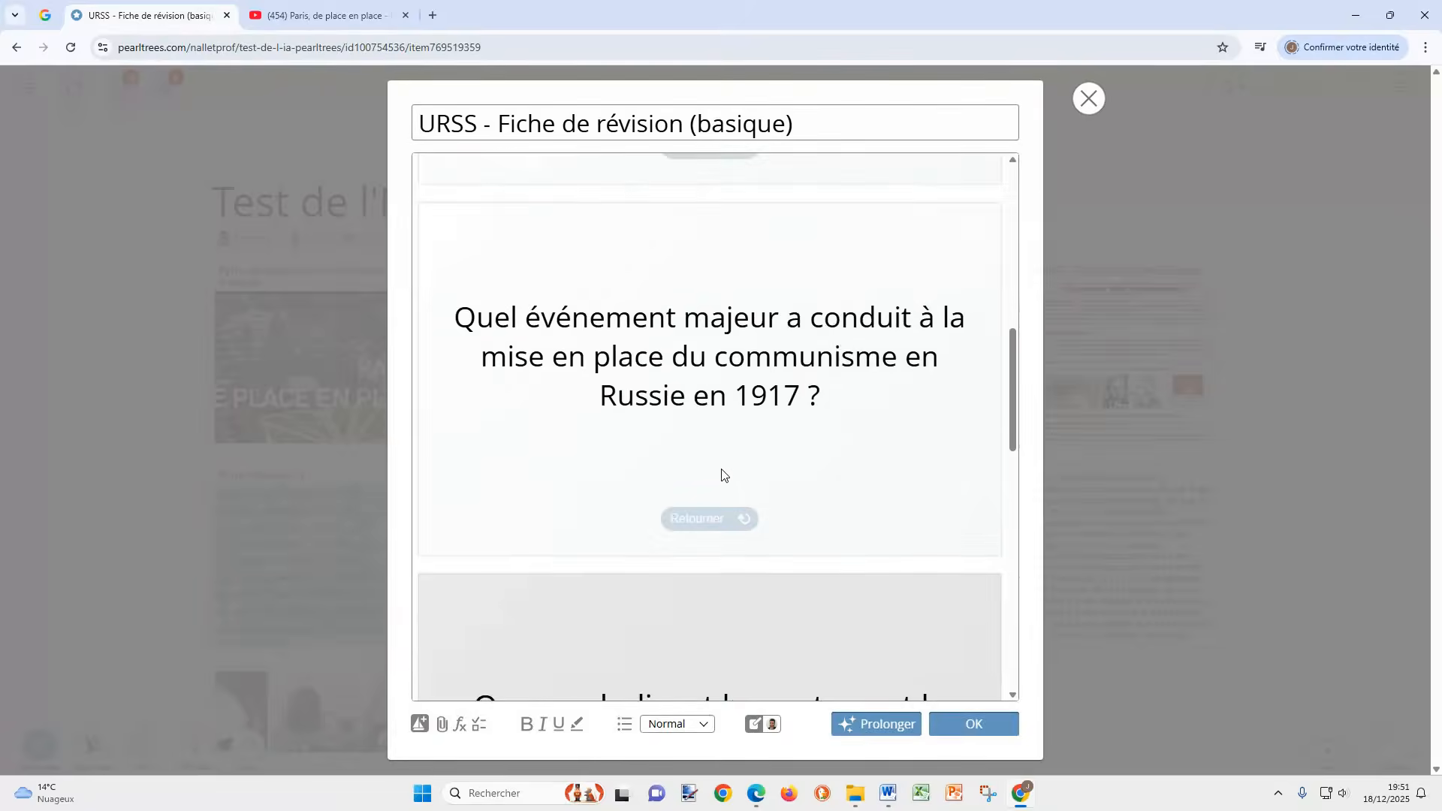
pyautogui.scroll(-5, 723, 473)
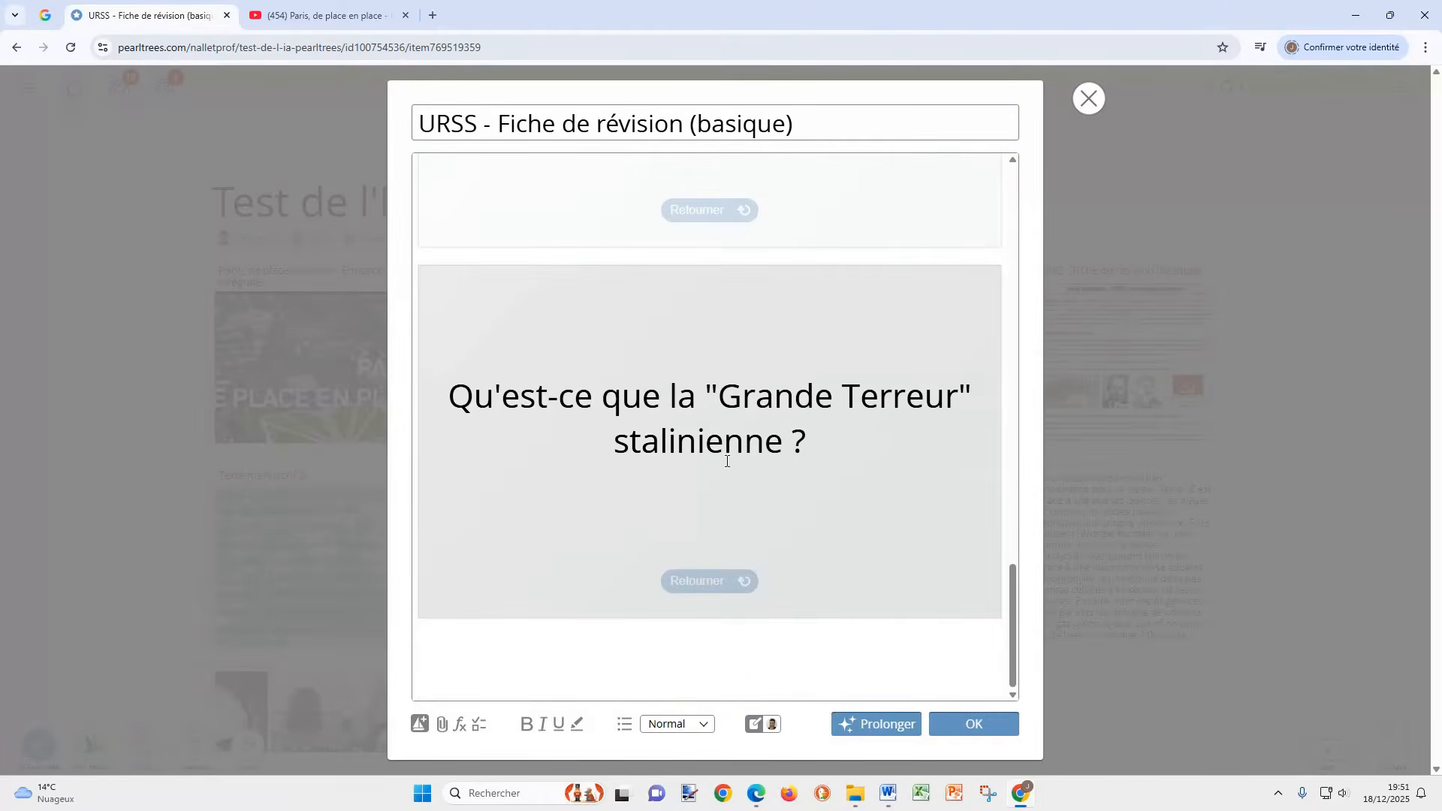
pyautogui.click(727, 461)
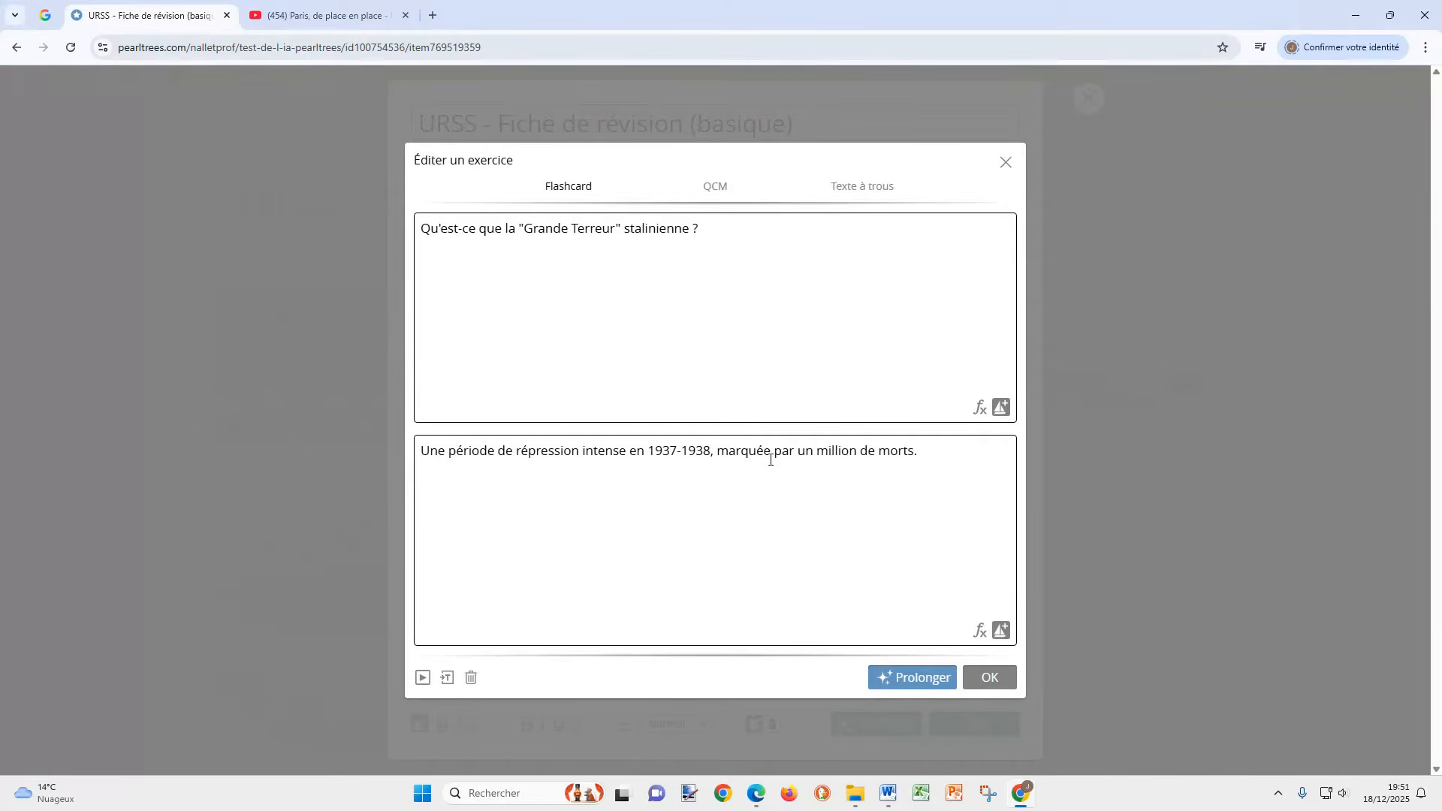
pyautogui.click(1000, 408)
pyautogui.click(763, 406)
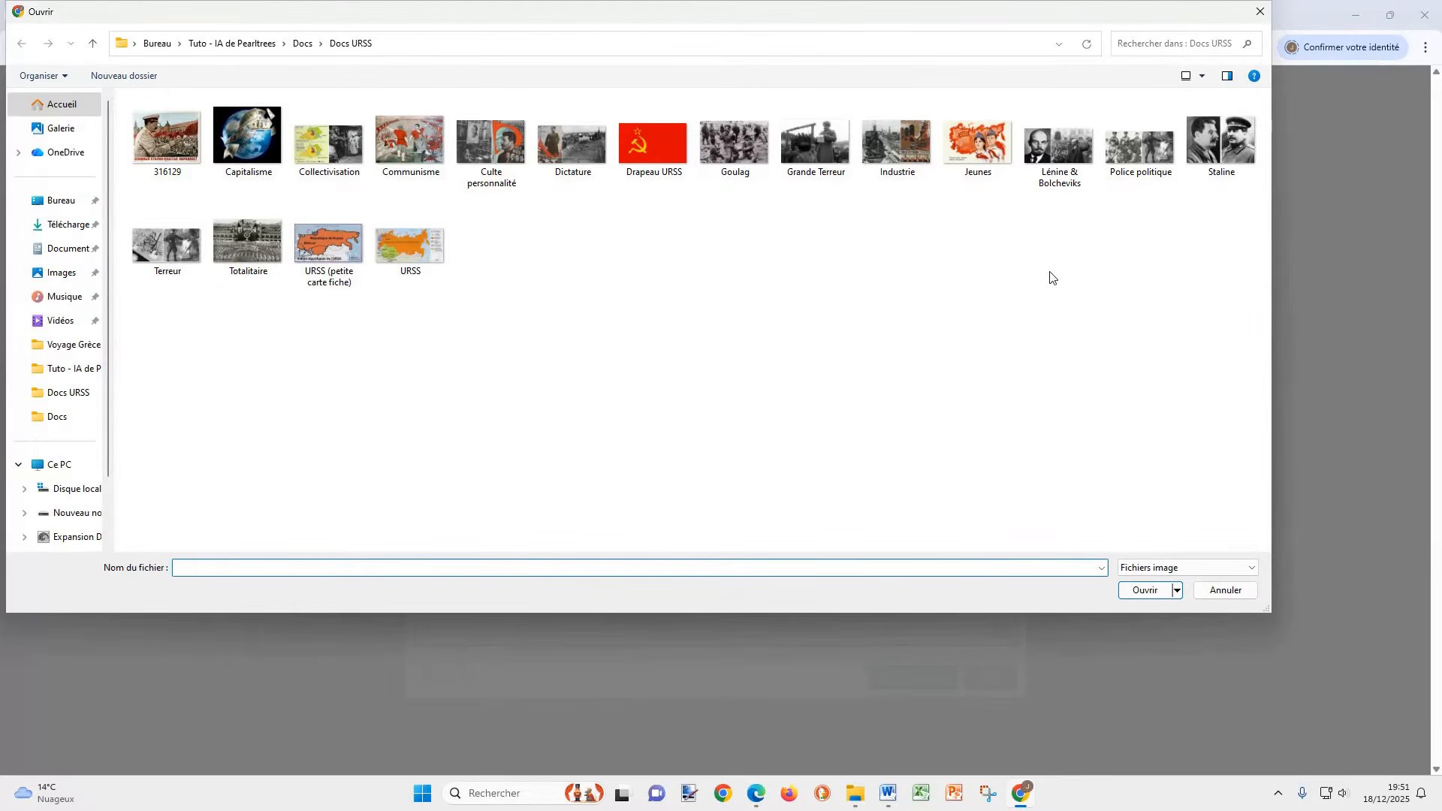
pyautogui.doubleClick(1234, 158)
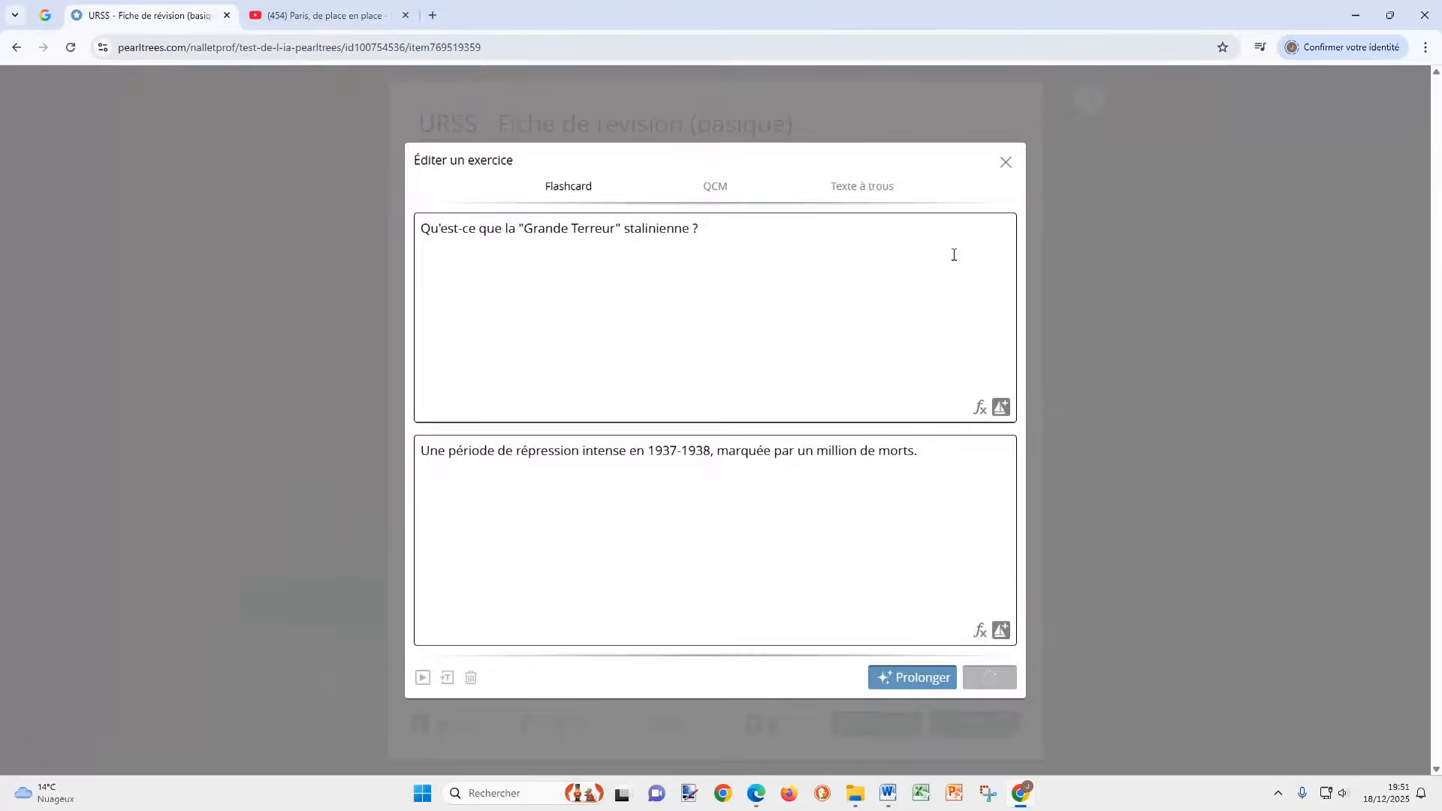
pyautogui.scroll(-2, 974, 348)
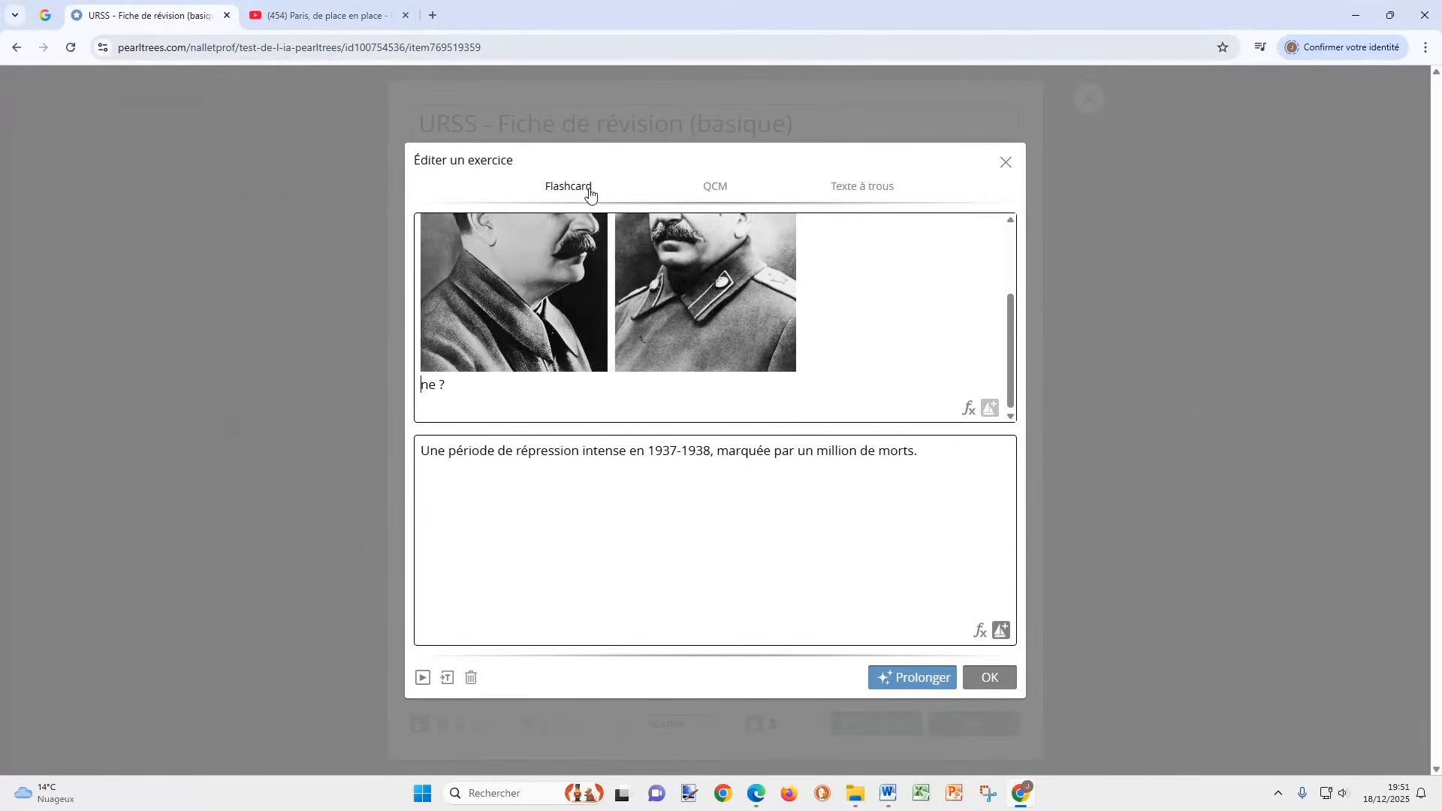
pyautogui.scroll(2, 719, 350)
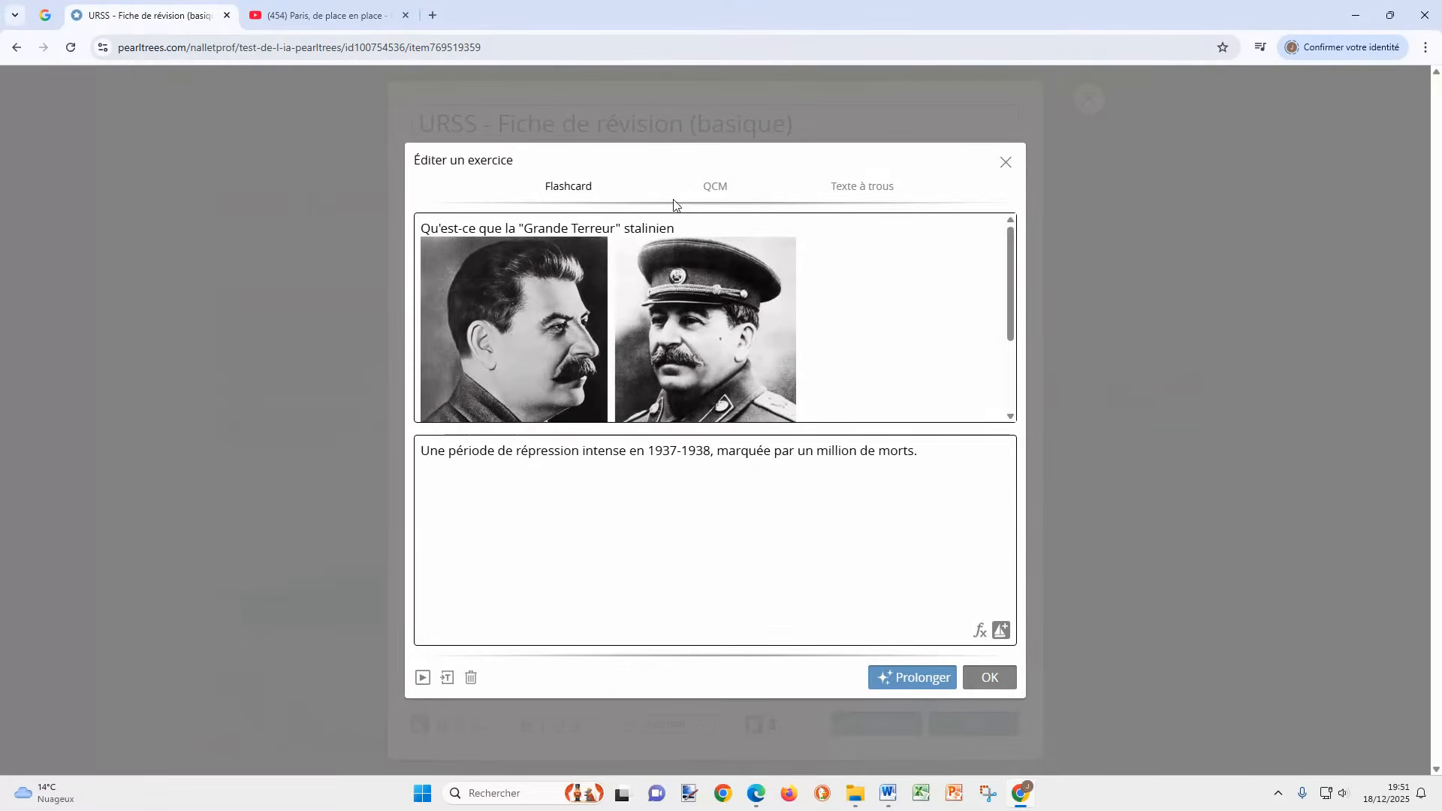
# Try the exercise in the QCM and Texte à trous formats, return it to Flashcard and save it
pyautogui.click(715, 187)
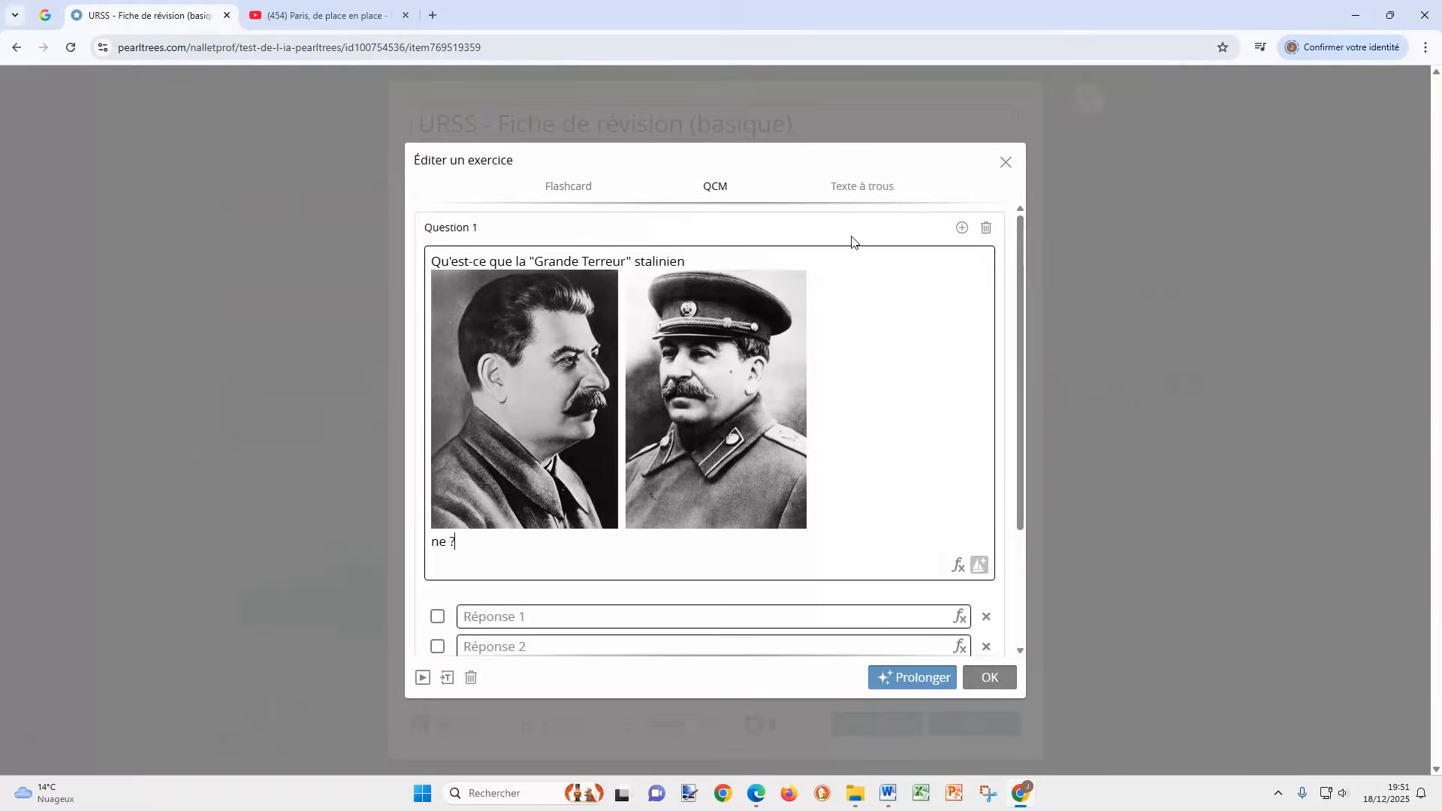
pyautogui.click(857, 192)
pyautogui.click(711, 197)
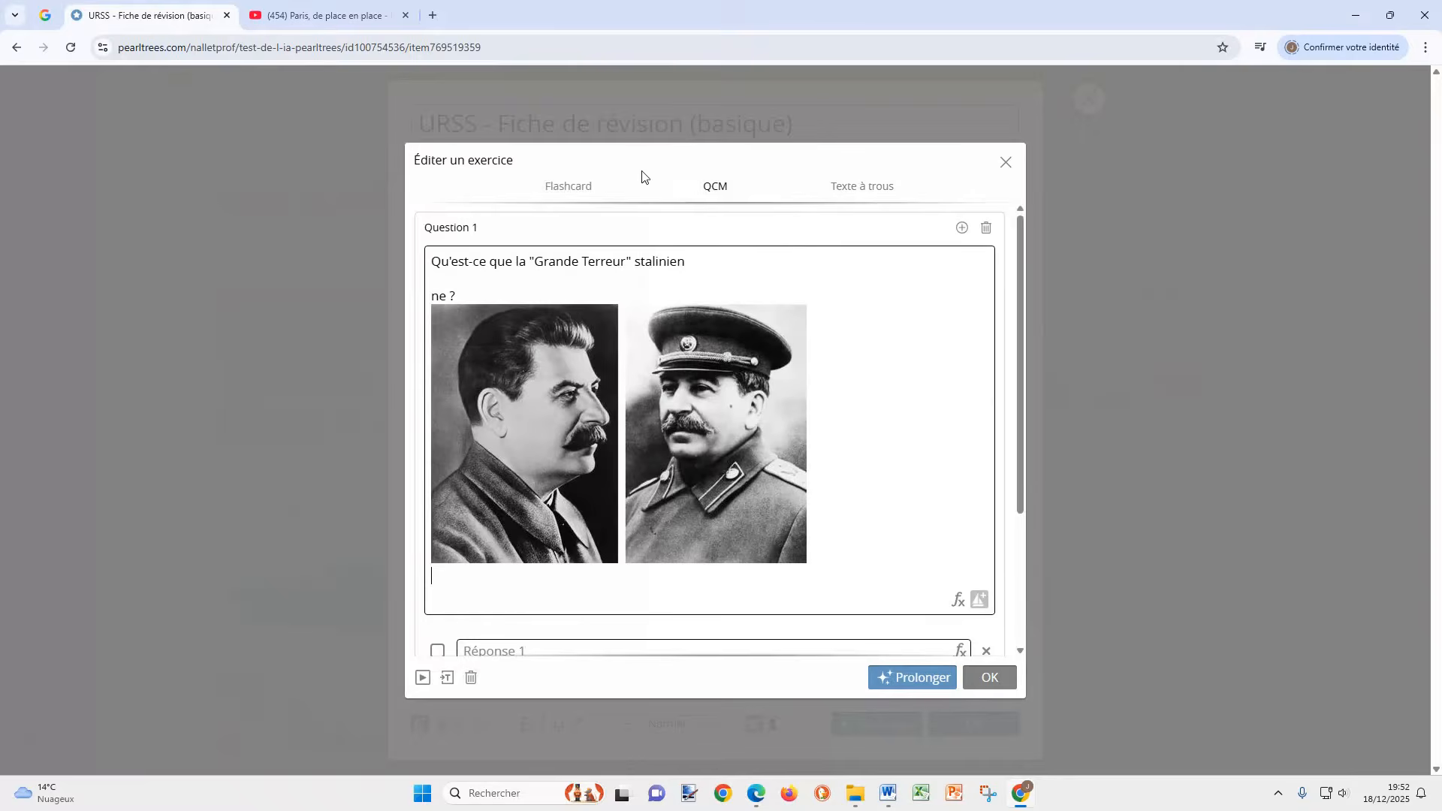
pyautogui.click(579, 188)
pyautogui.click(990, 683)
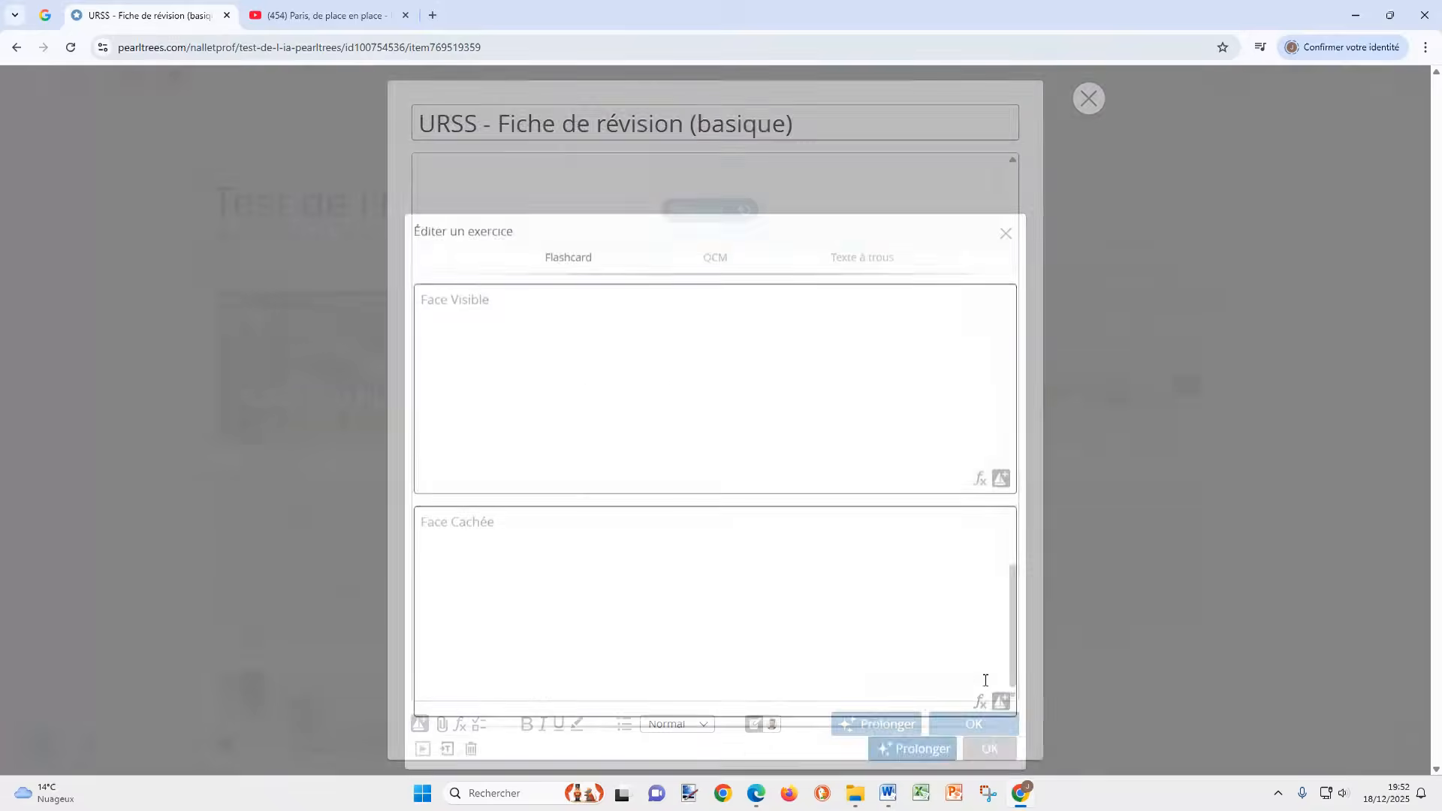
# Move the "Grande Terreur" flashcard from the revision sheet into the collection as a separate pearl
pyautogui.scroll(10, 882, 488)
pyautogui.scroll(10, 882, 432)
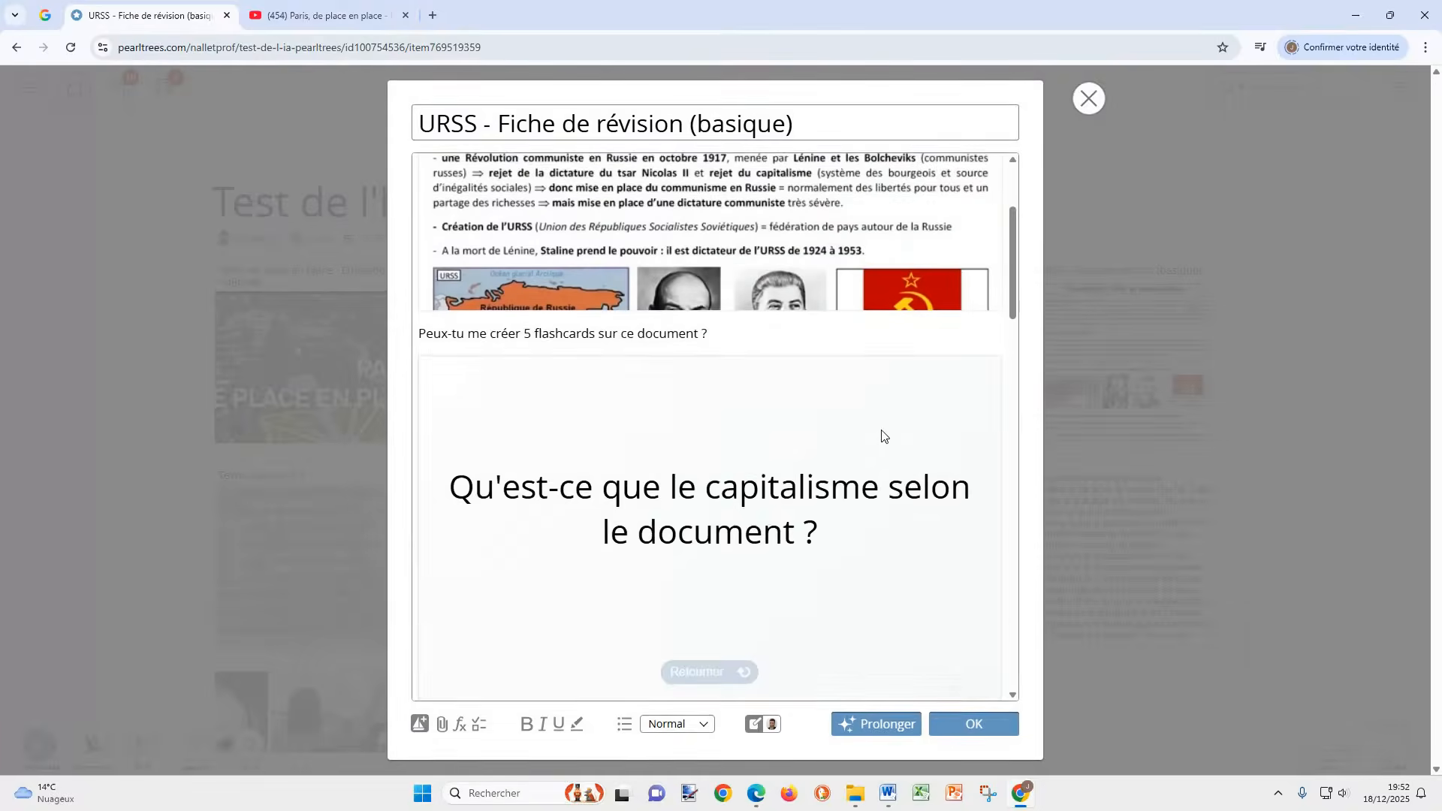
pyautogui.scroll(-5, 879, 432)
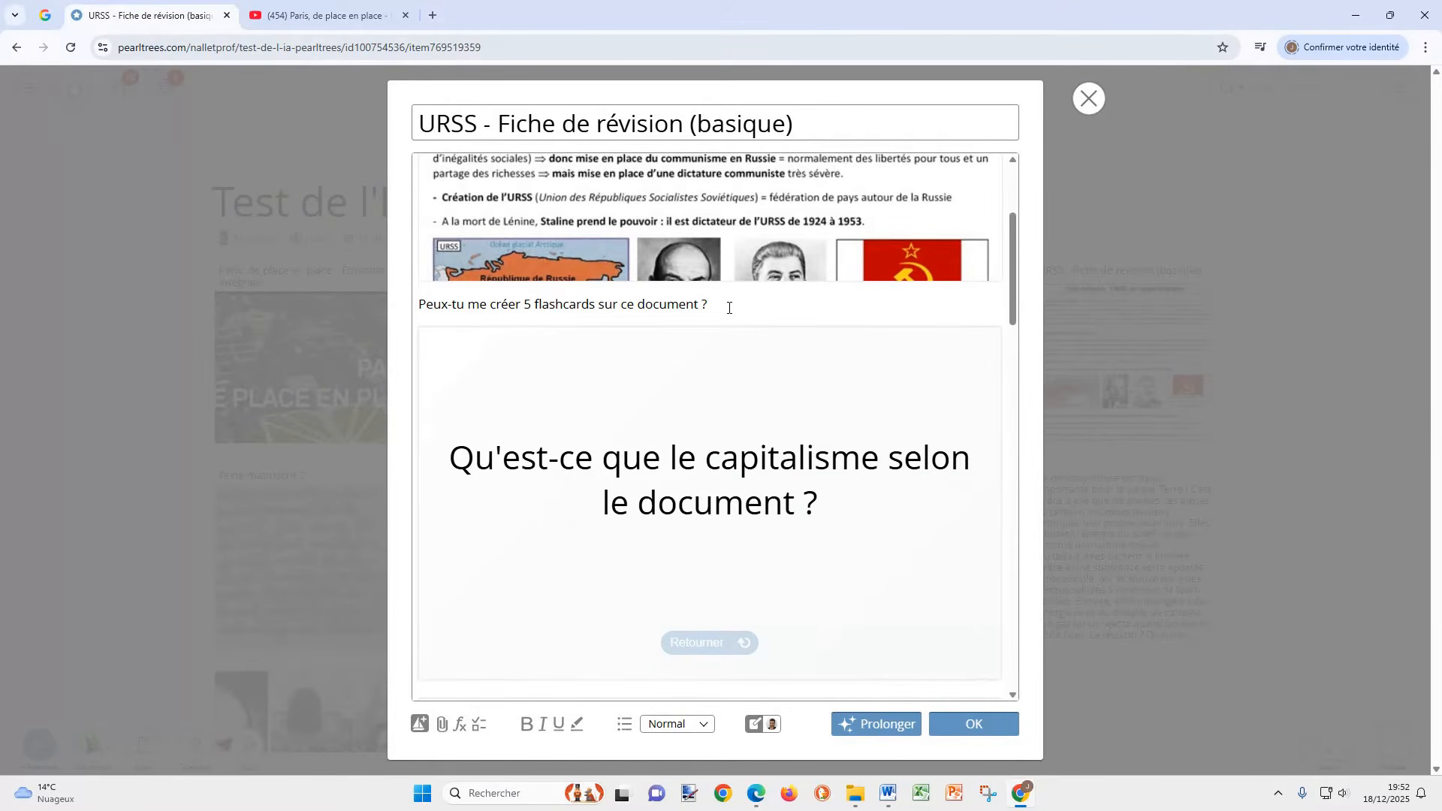
pyautogui.moveTo(731, 320); pyautogui.dragTo(775, 767)
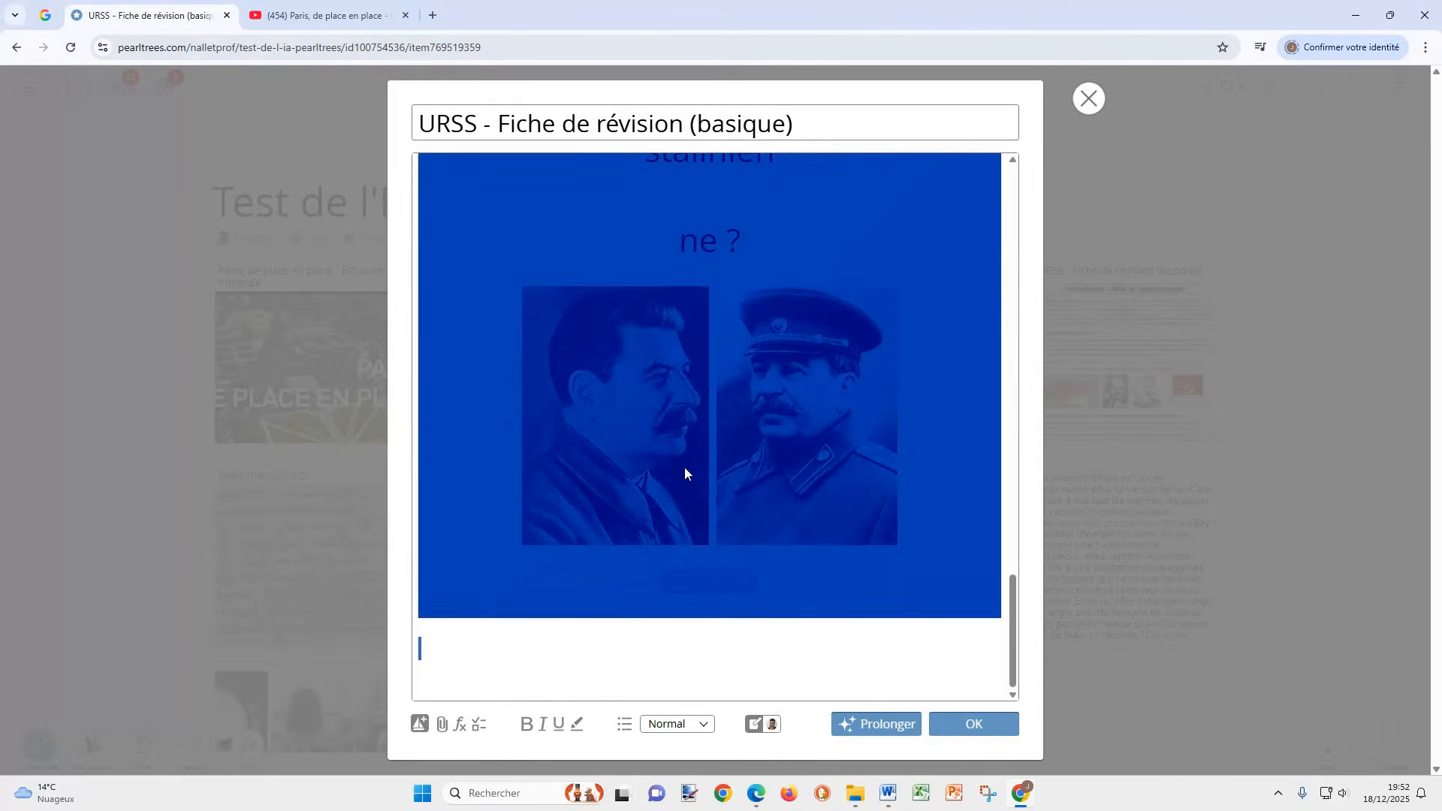
pyautogui.moveTo(681, 453); pyautogui.dragTo(657, 686)
# Open the separate "Grande Terreur" flashcard pearl, flip it to view the answer and close it
pyautogui.scroll(-2, 668, 674)
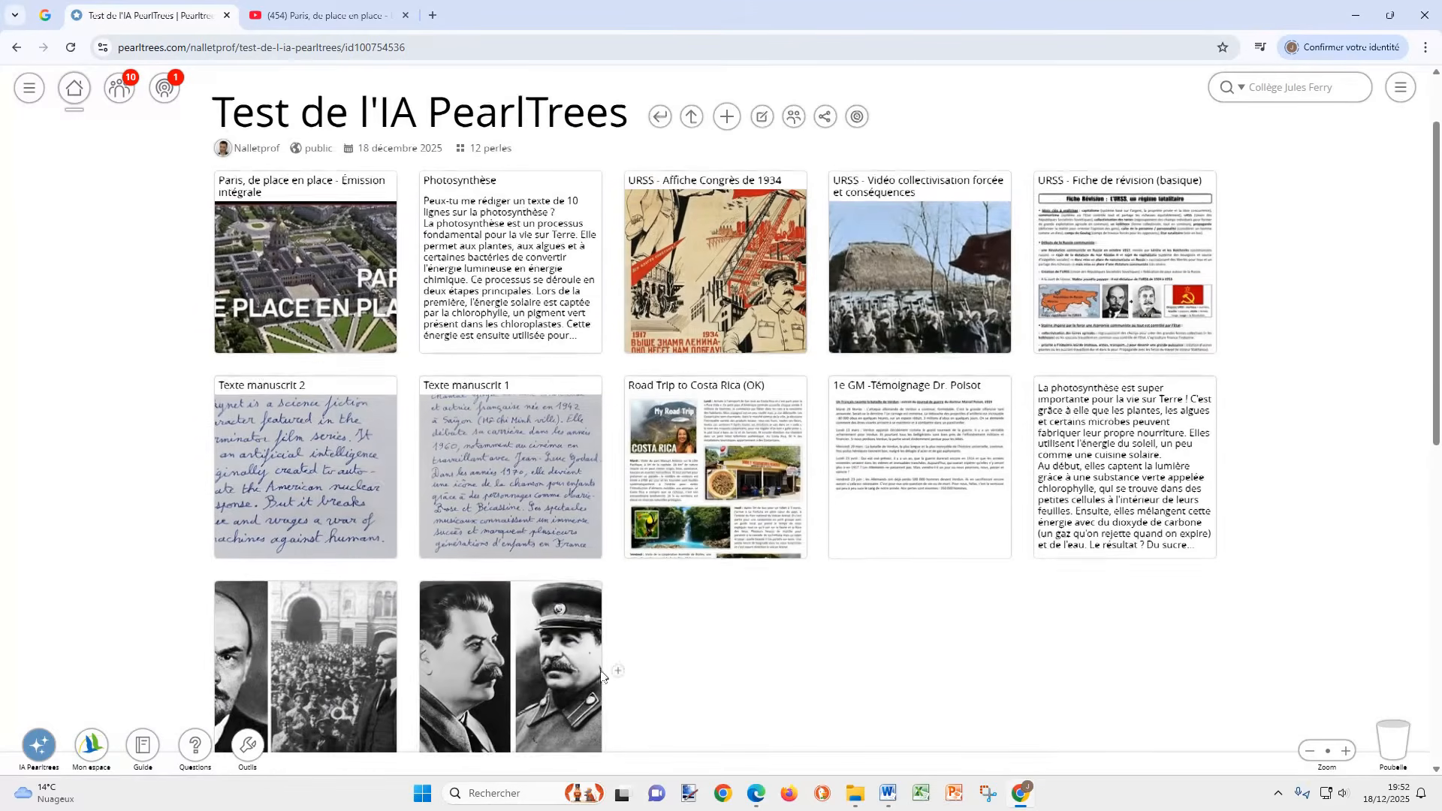
pyautogui.moveTo(549, 580); pyautogui.dragTo(587, 567)
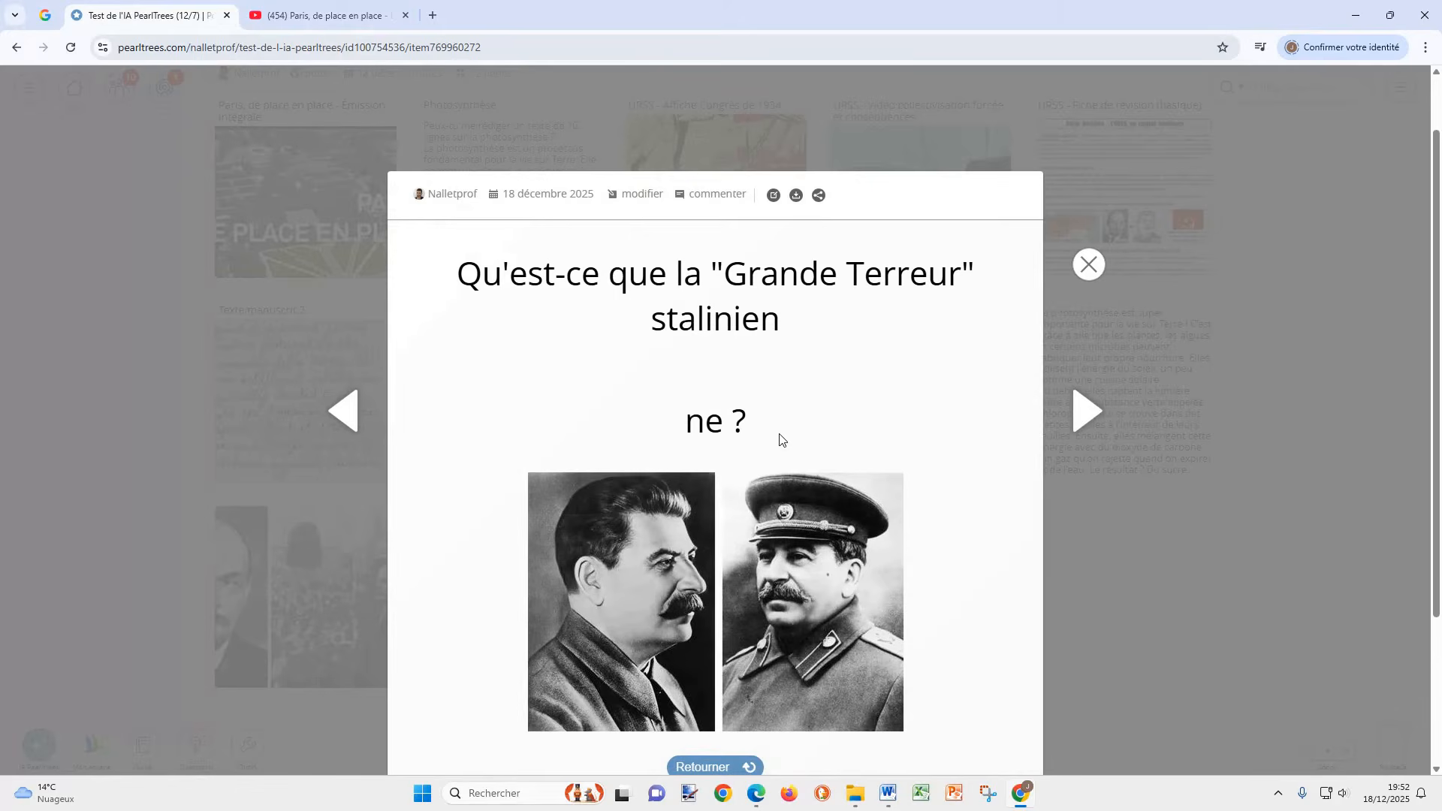
pyautogui.click(769, 349)
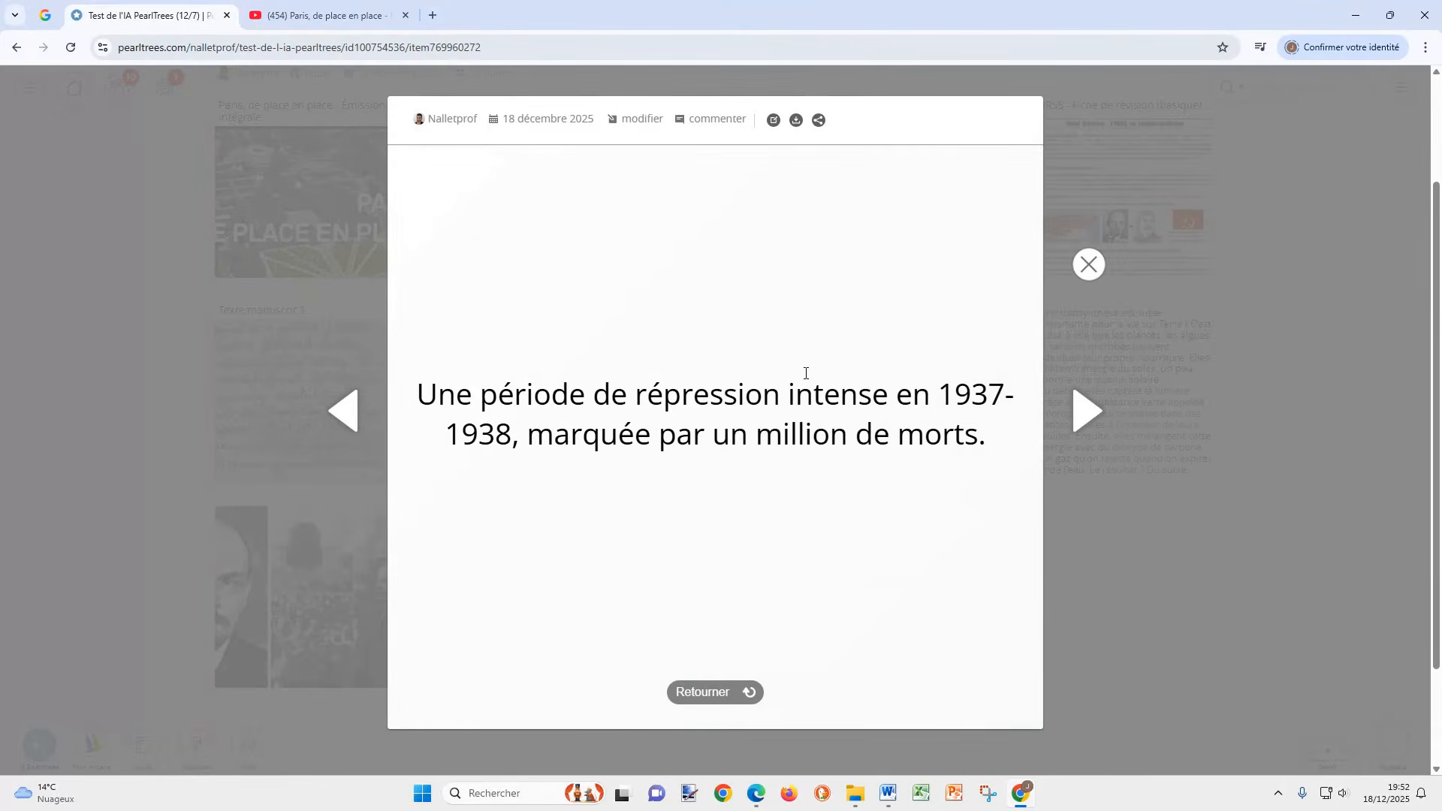
pyautogui.click(1088, 264)
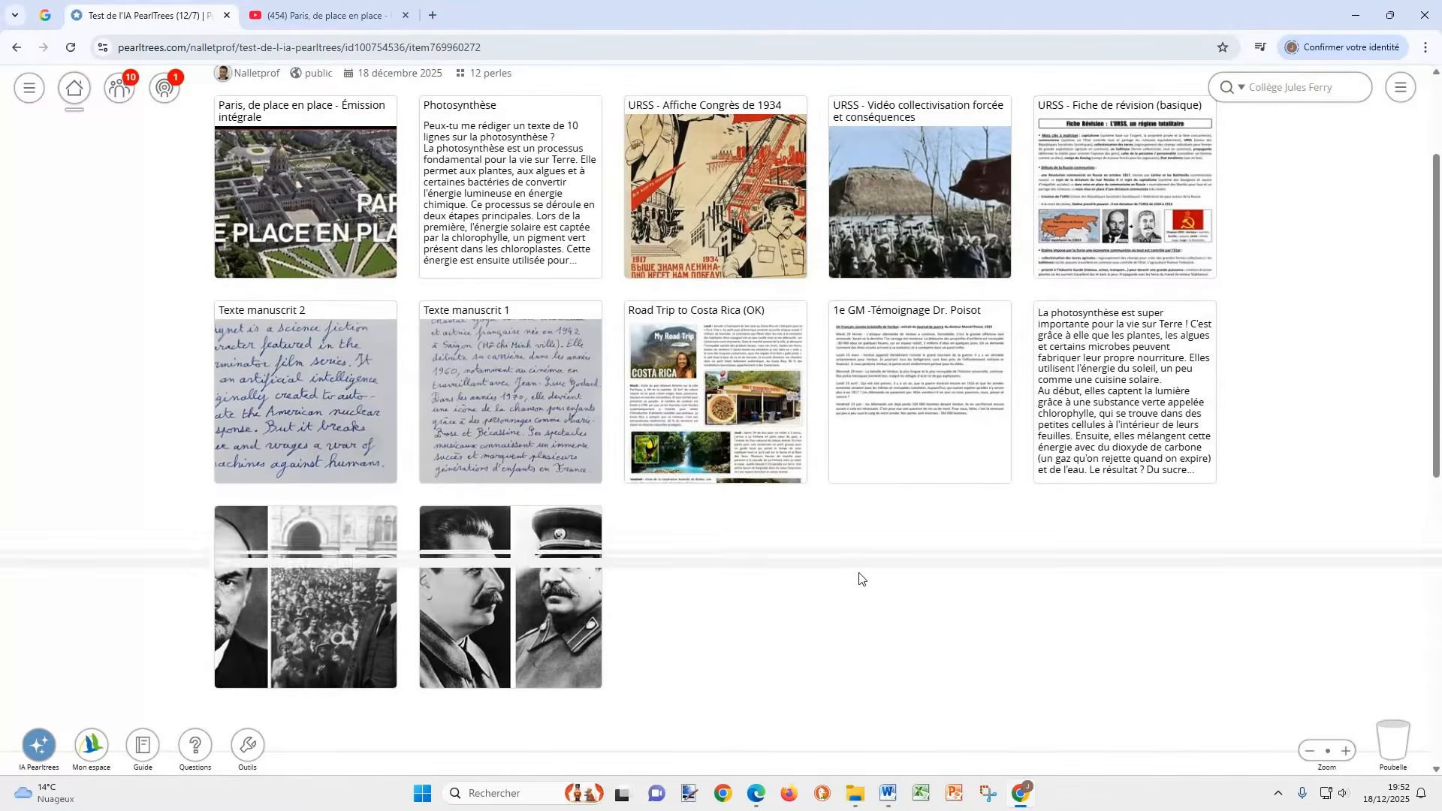
# Edit the "Road Trip to Costa Rica (OK)" pearl and ask the AI "Peux-tu me transcrire la partie sur le "lundi" de ce document ?"
pyautogui.scroll(3, 777, 586)
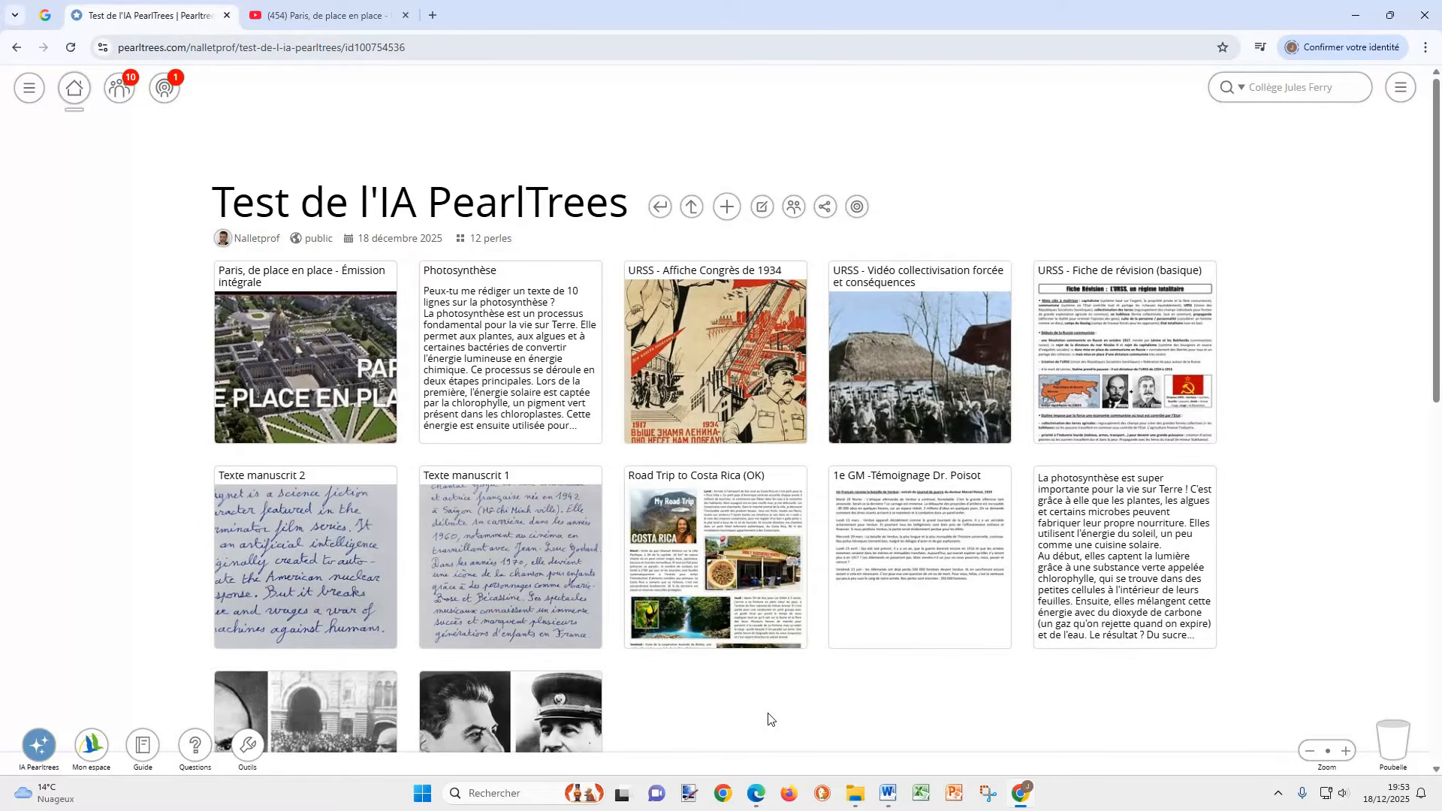
pyautogui.click(717, 568)
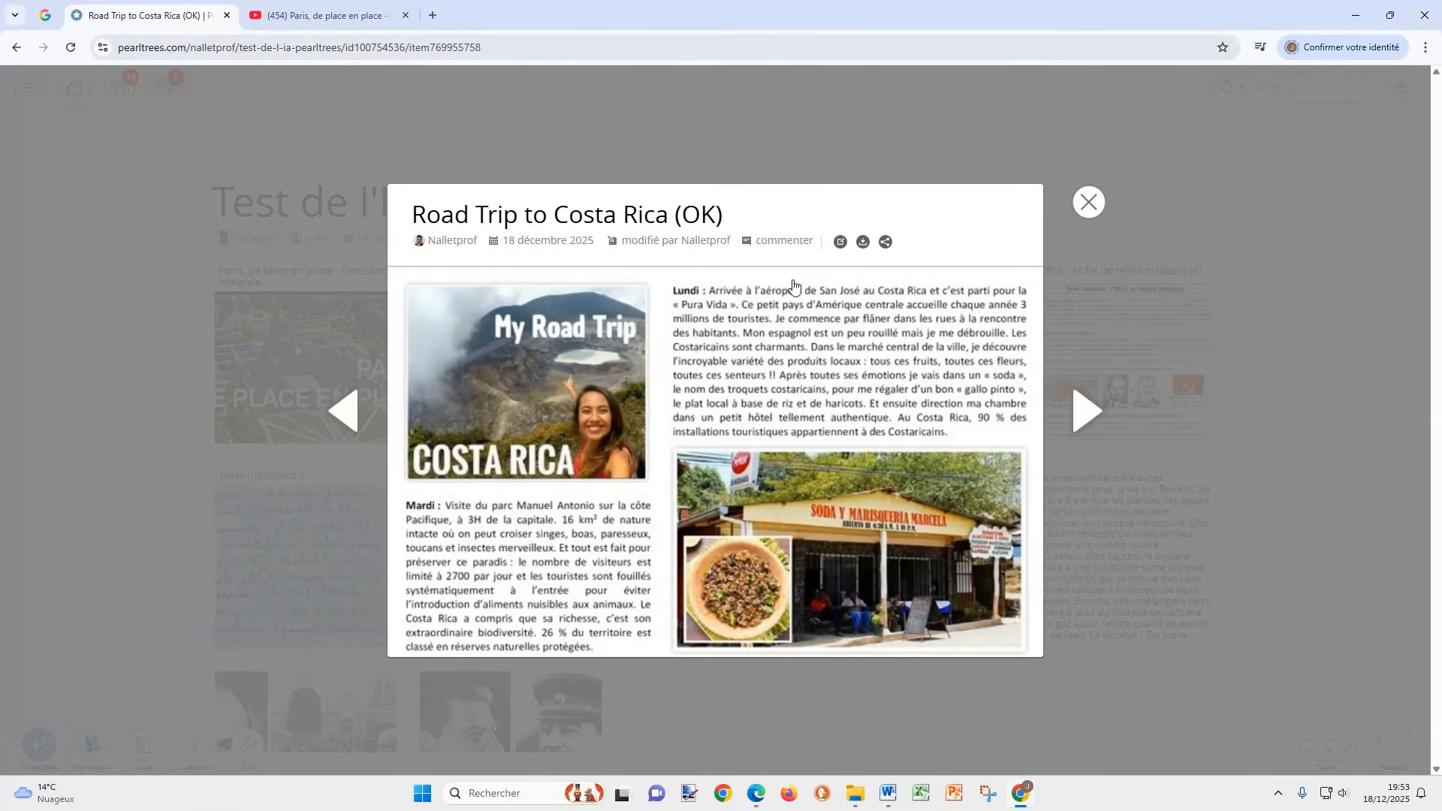
pyautogui.click(843, 242)
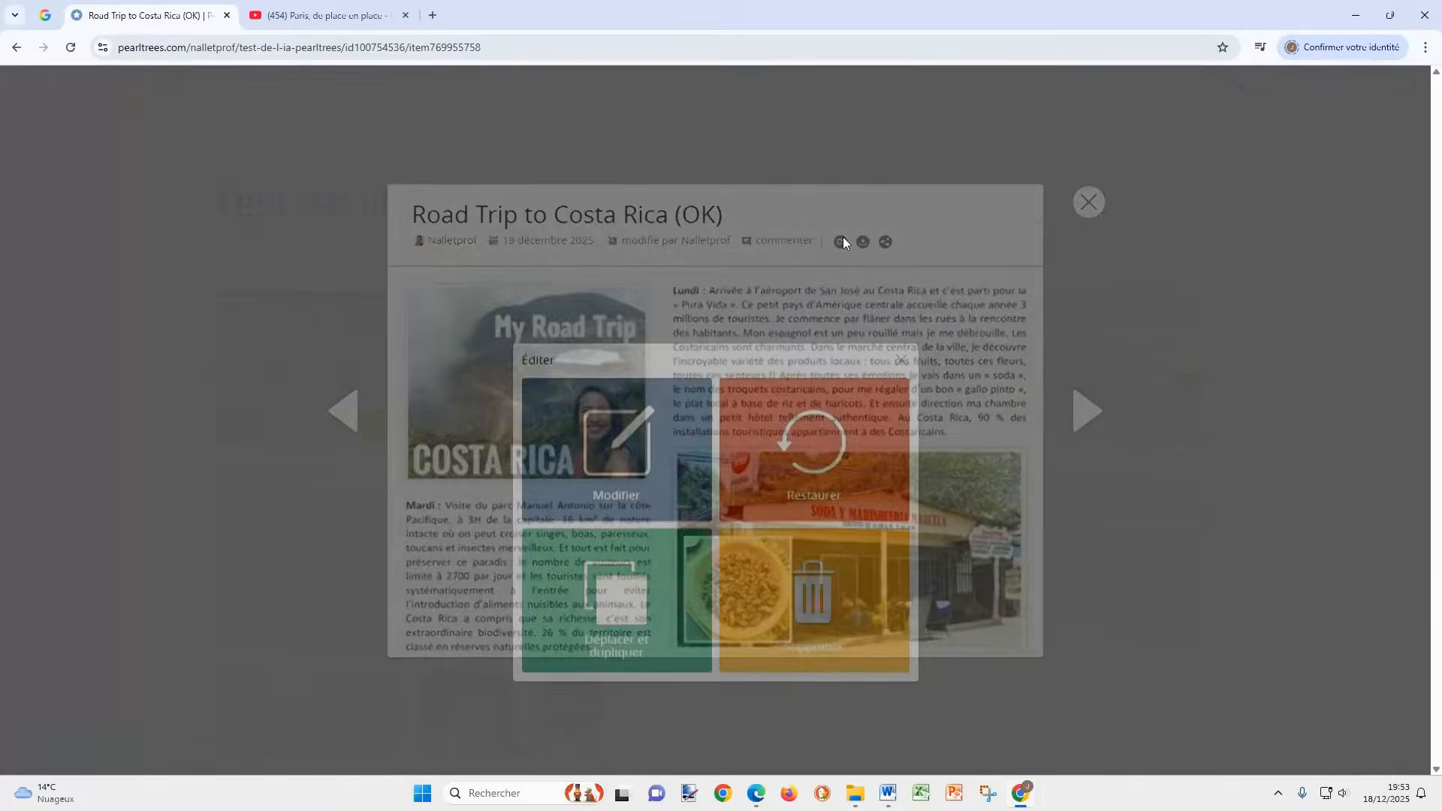
pyautogui.click(638, 347)
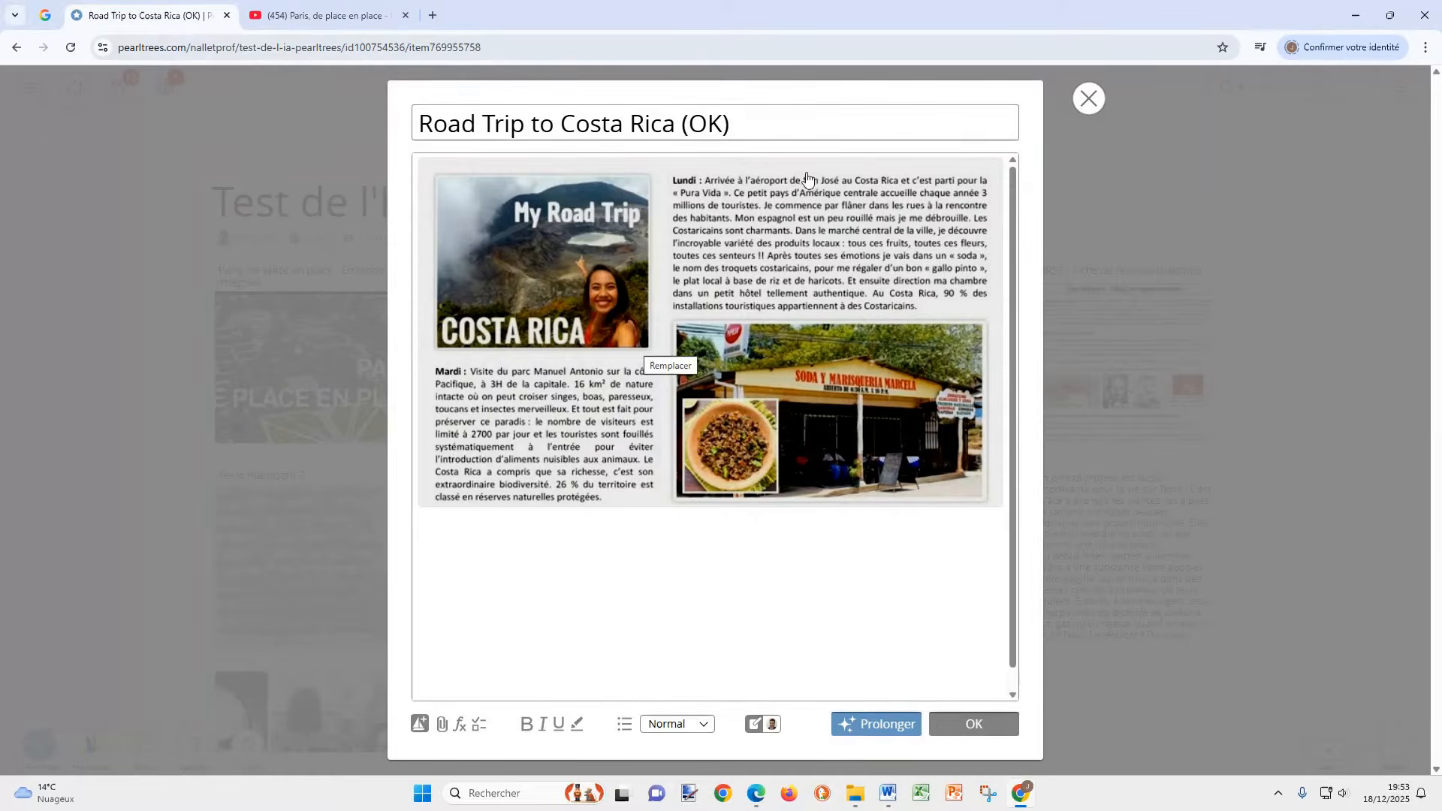
pyautogui.click(521, 661)
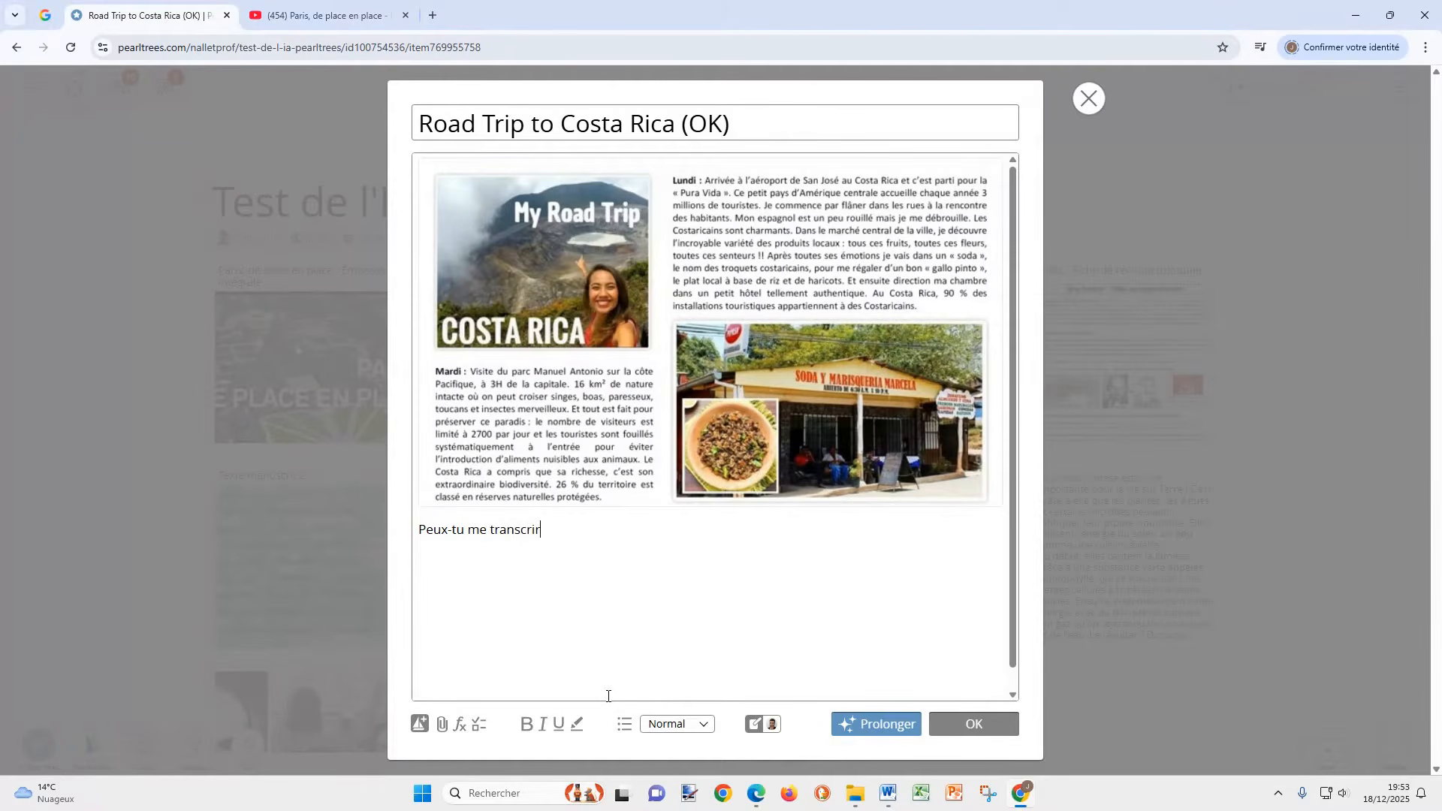
pyautogui.write('Peux-tu me transcrire la partie sur le "lundi" de ce document ?')
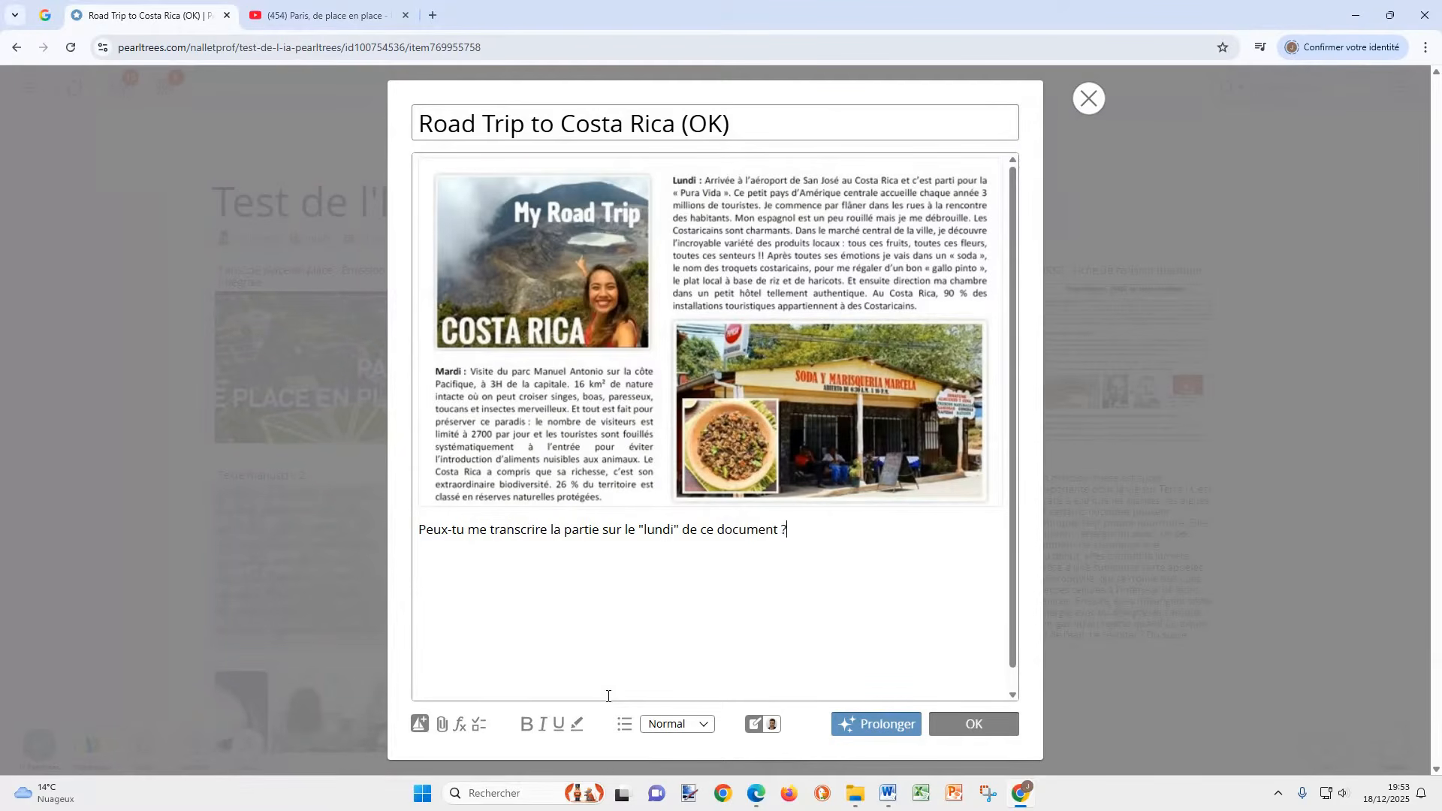
pyautogui.click(872, 726)
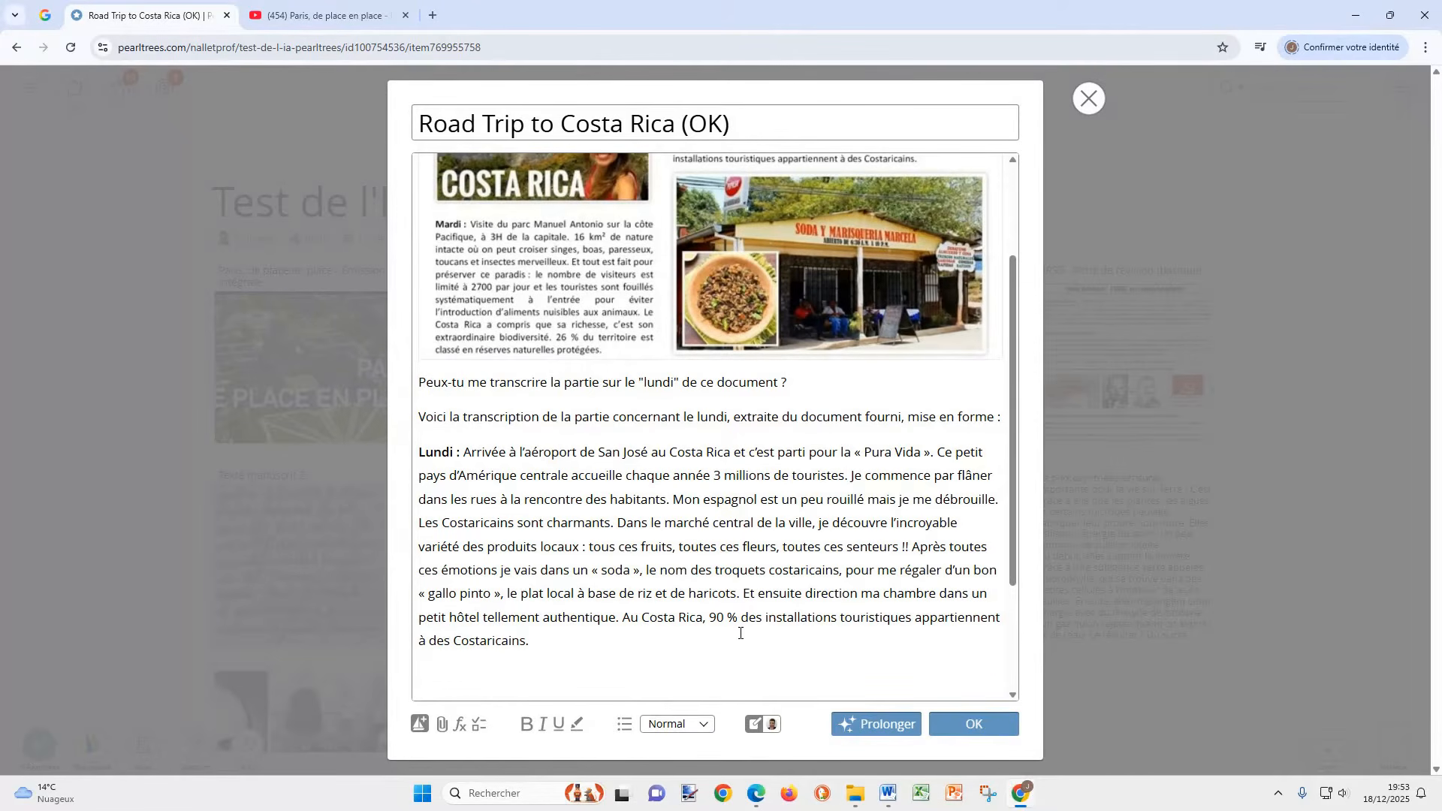
# Create a Texte à trous interactive exercise from the whole transcribed "Lundi" paragraph
pyautogui.moveTo(588, 644); pyautogui.dragTo(426, 453)
pyautogui.moveTo(638, 517); pyautogui.dragTo(550, 484)
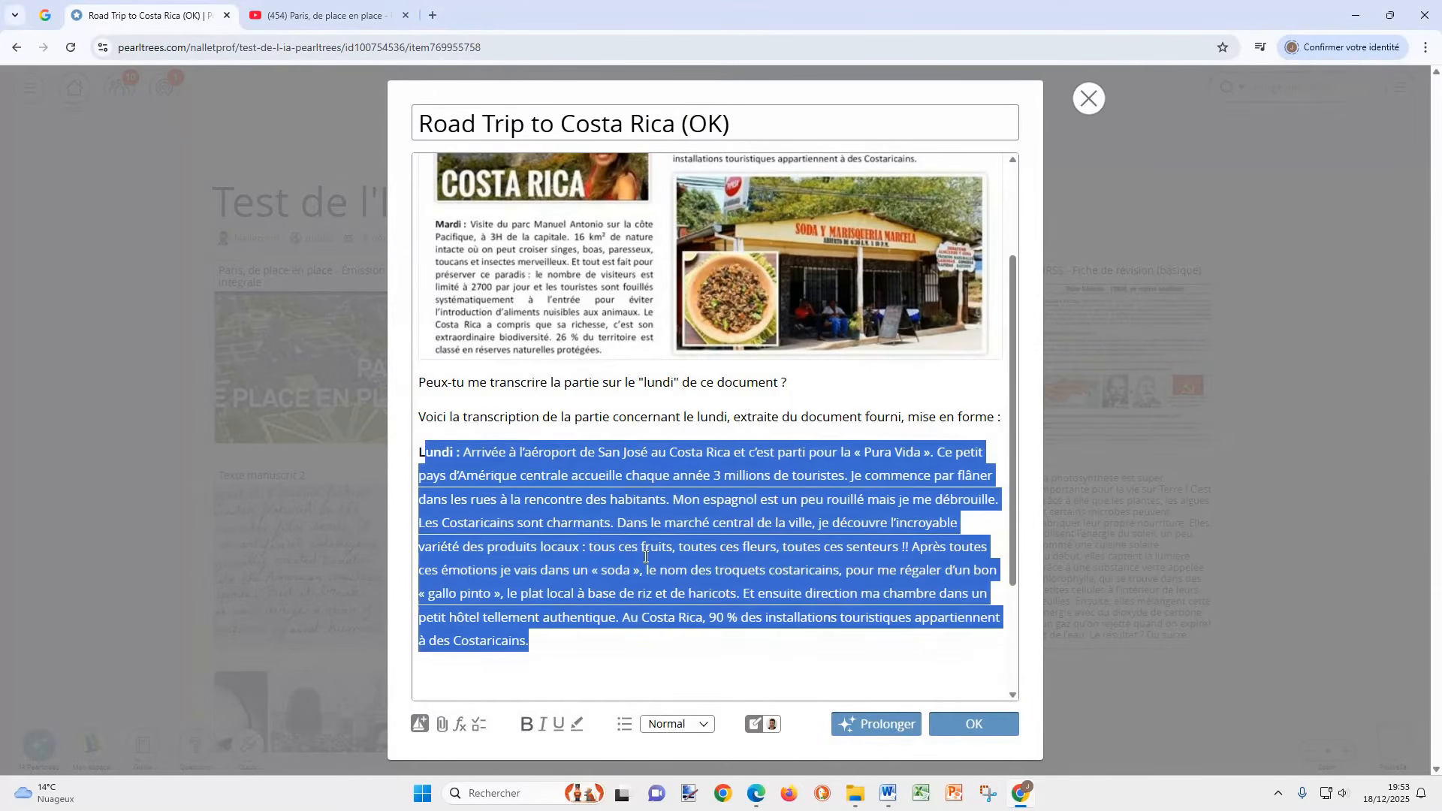
pyautogui.click(563, 643)
pyautogui.moveTo(535, 642); pyautogui.dragTo(426, 462)
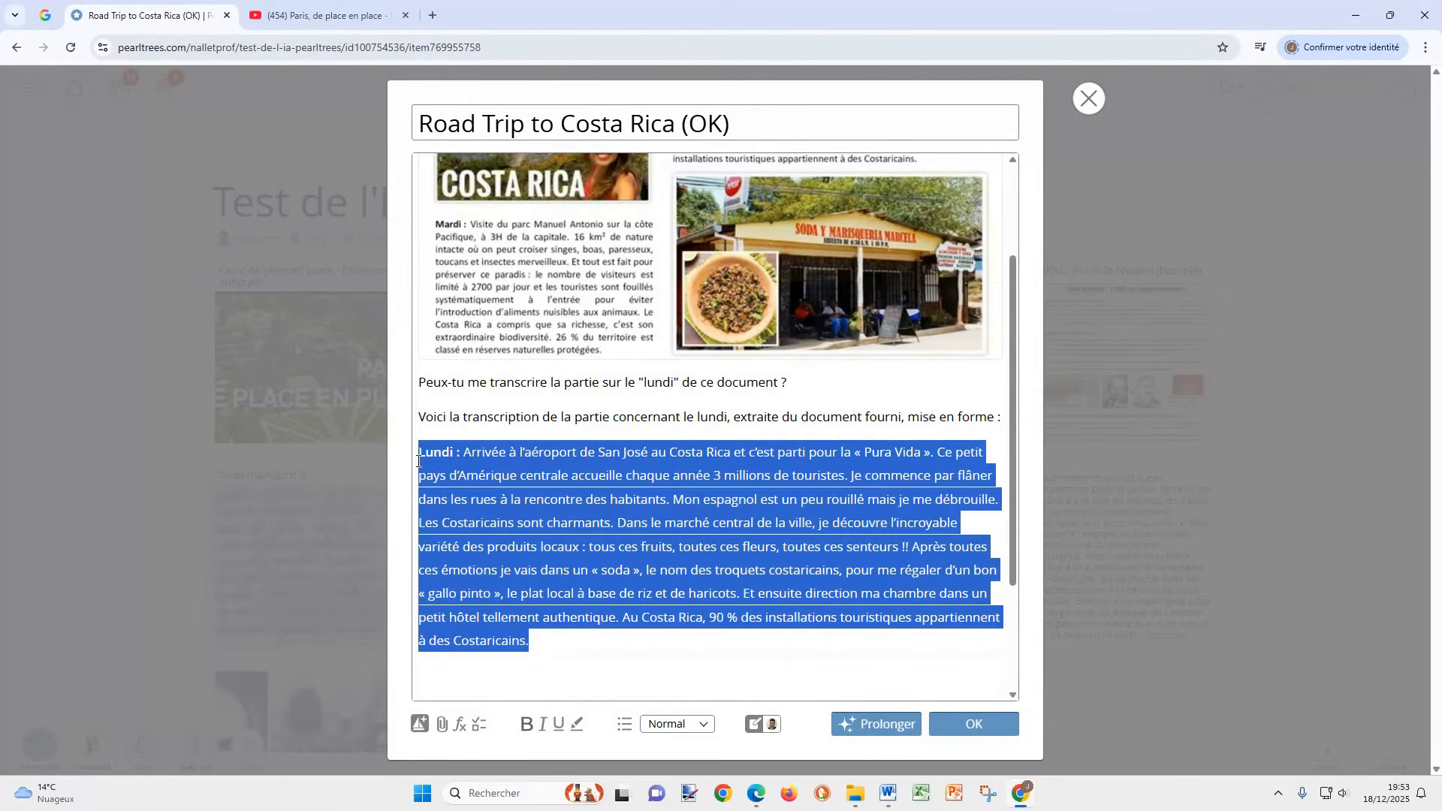
pyautogui.click(479, 726)
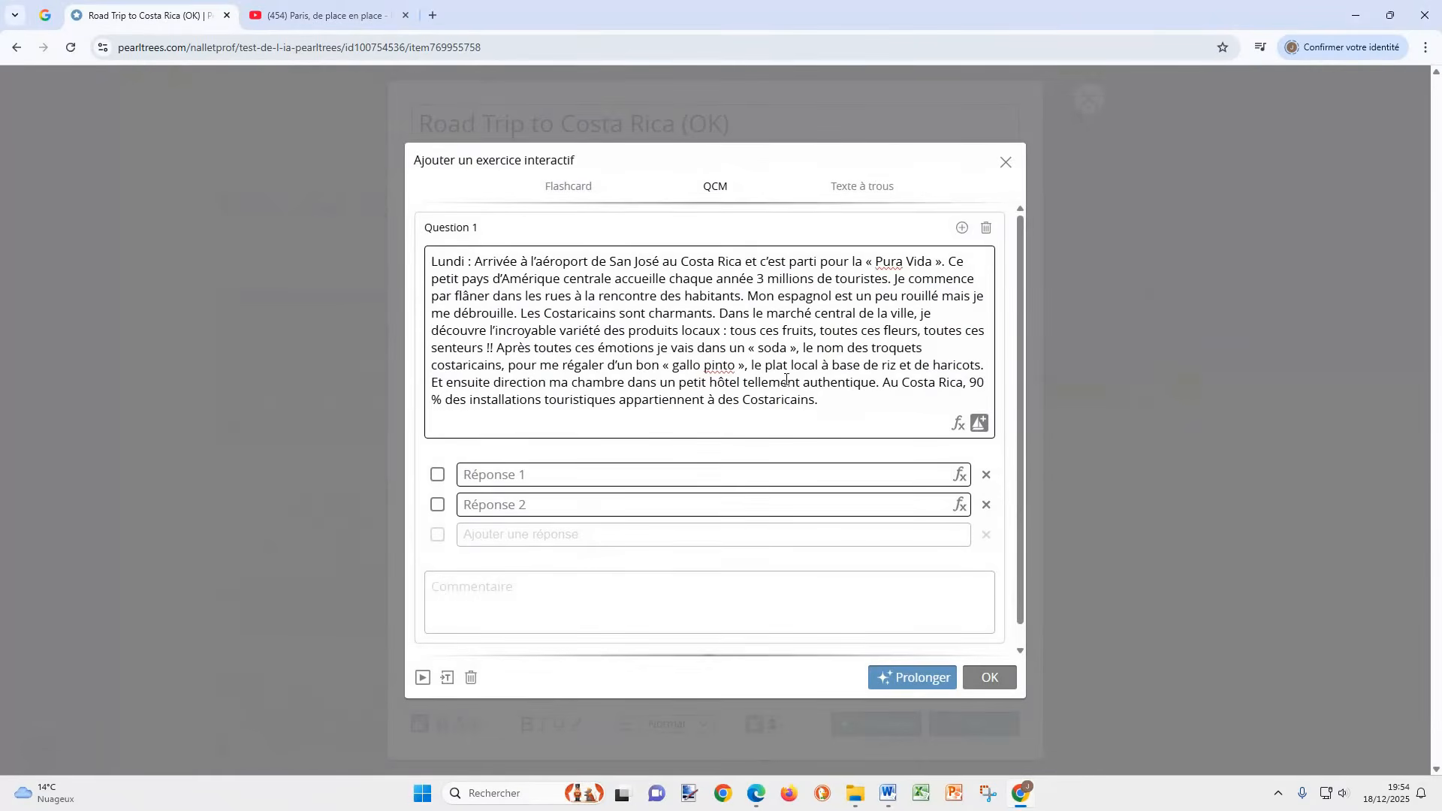
pyautogui.click(857, 195)
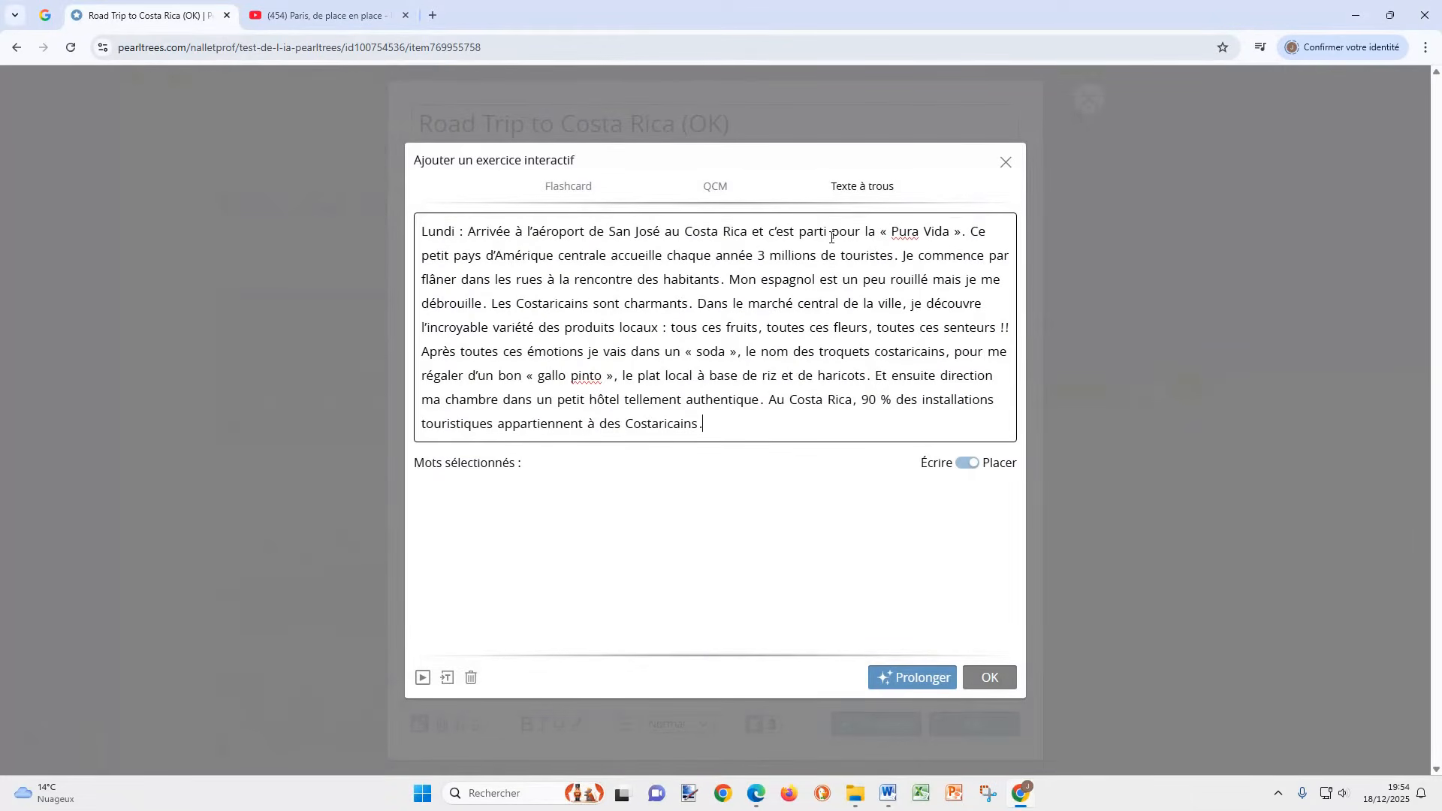
# Set "l'aéroport", "touristes" and "espagnol" as the missing words and save the exercise
pyautogui.click(575, 231)
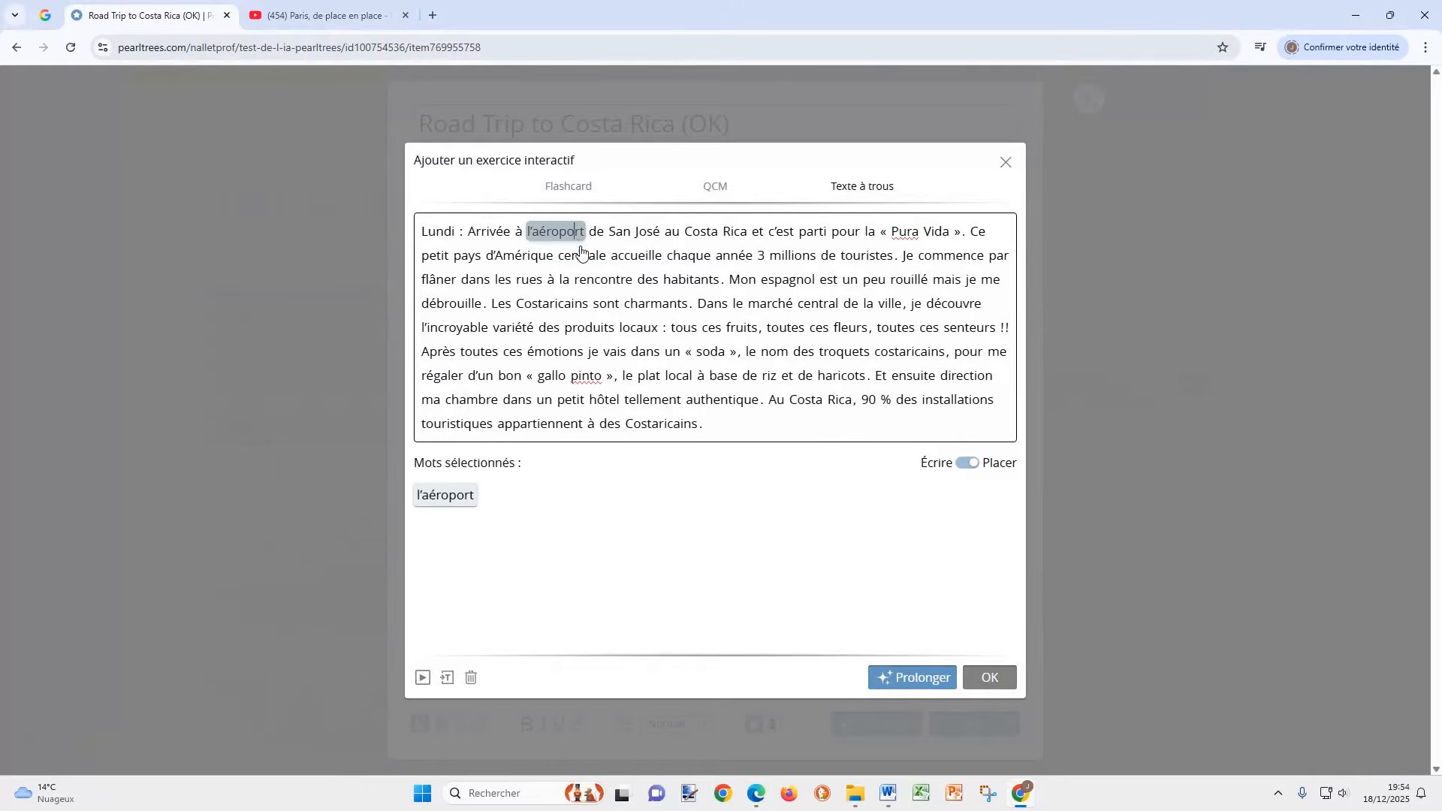
pyautogui.click(793, 282)
pyautogui.click(853, 255)
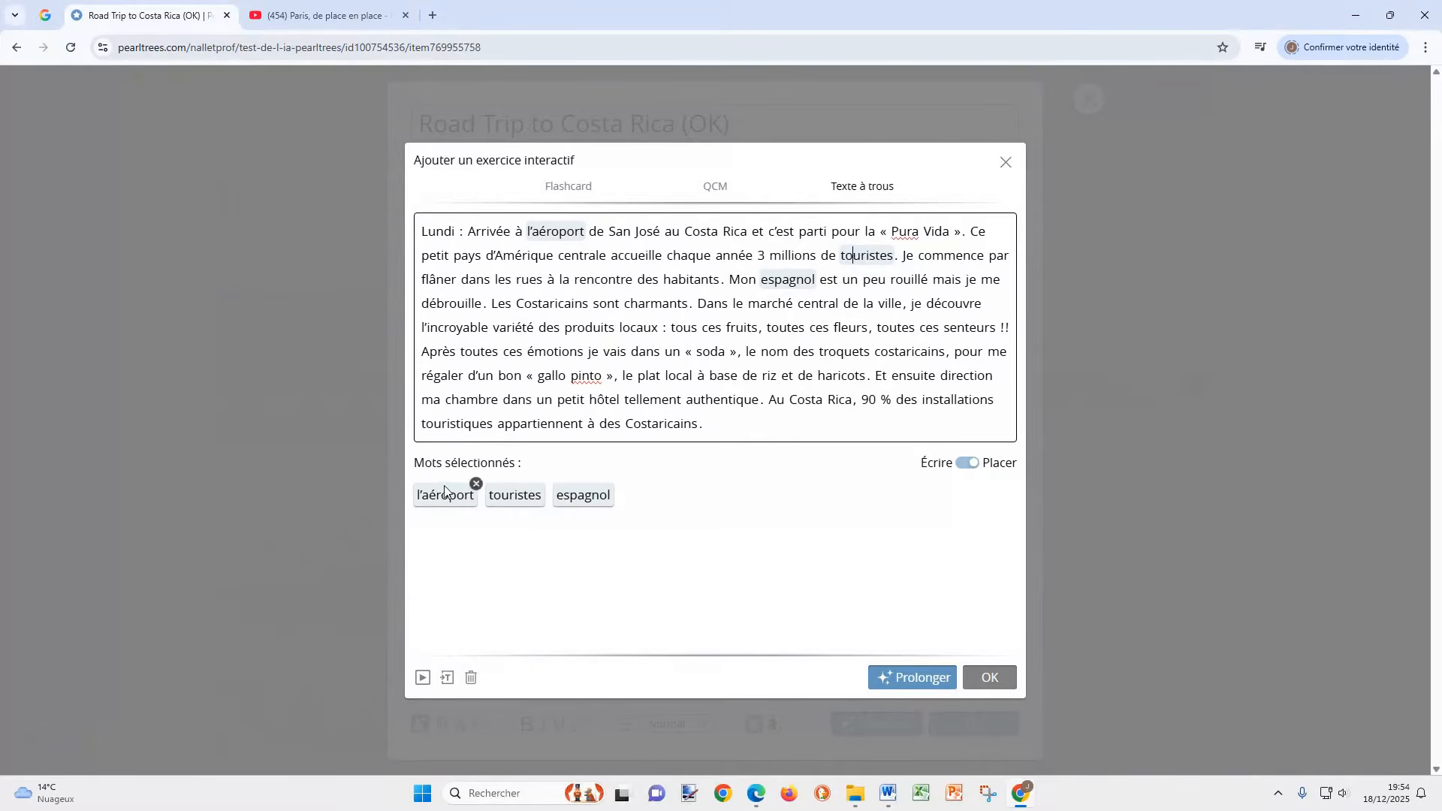
pyautogui.click(963, 465)
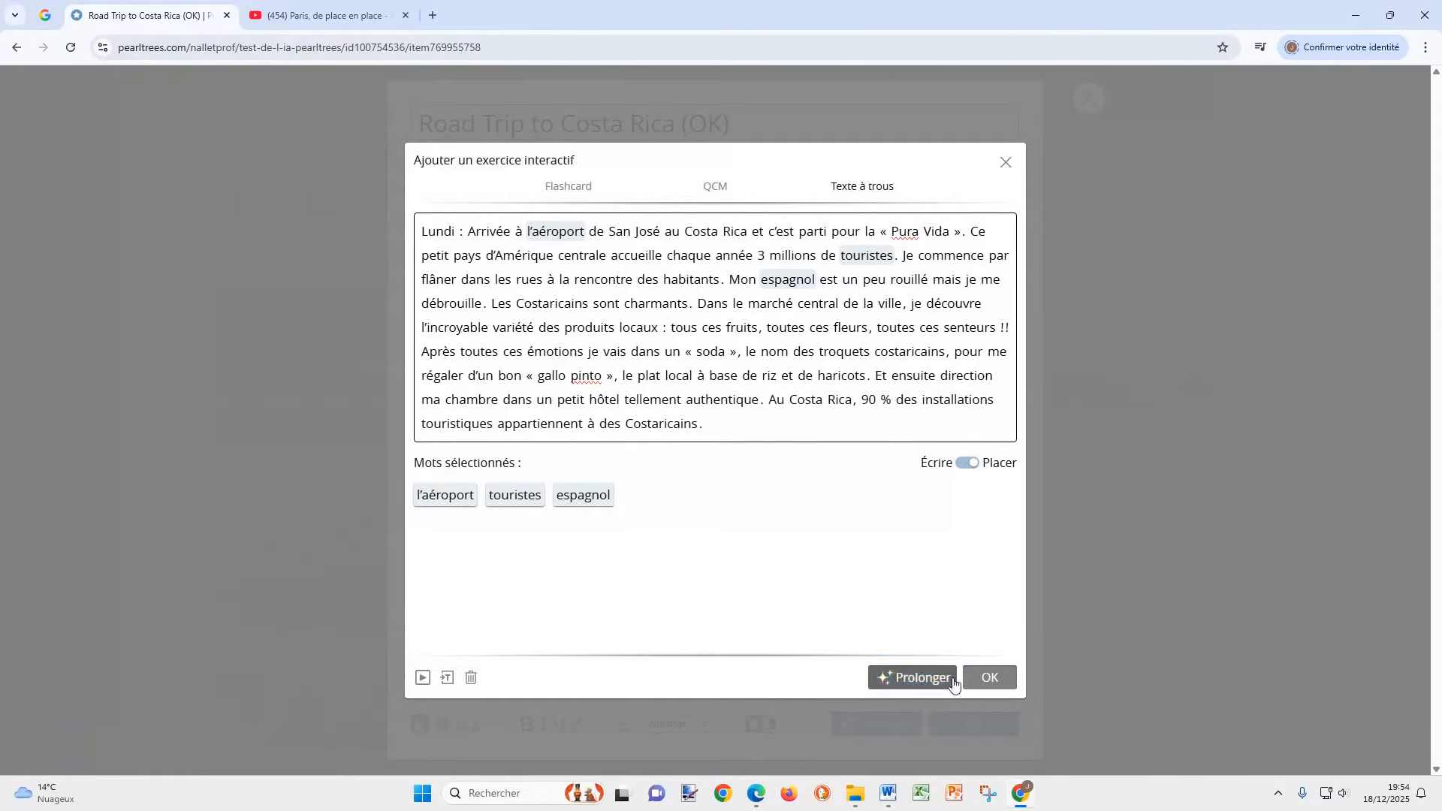
pyautogui.click(989, 678)
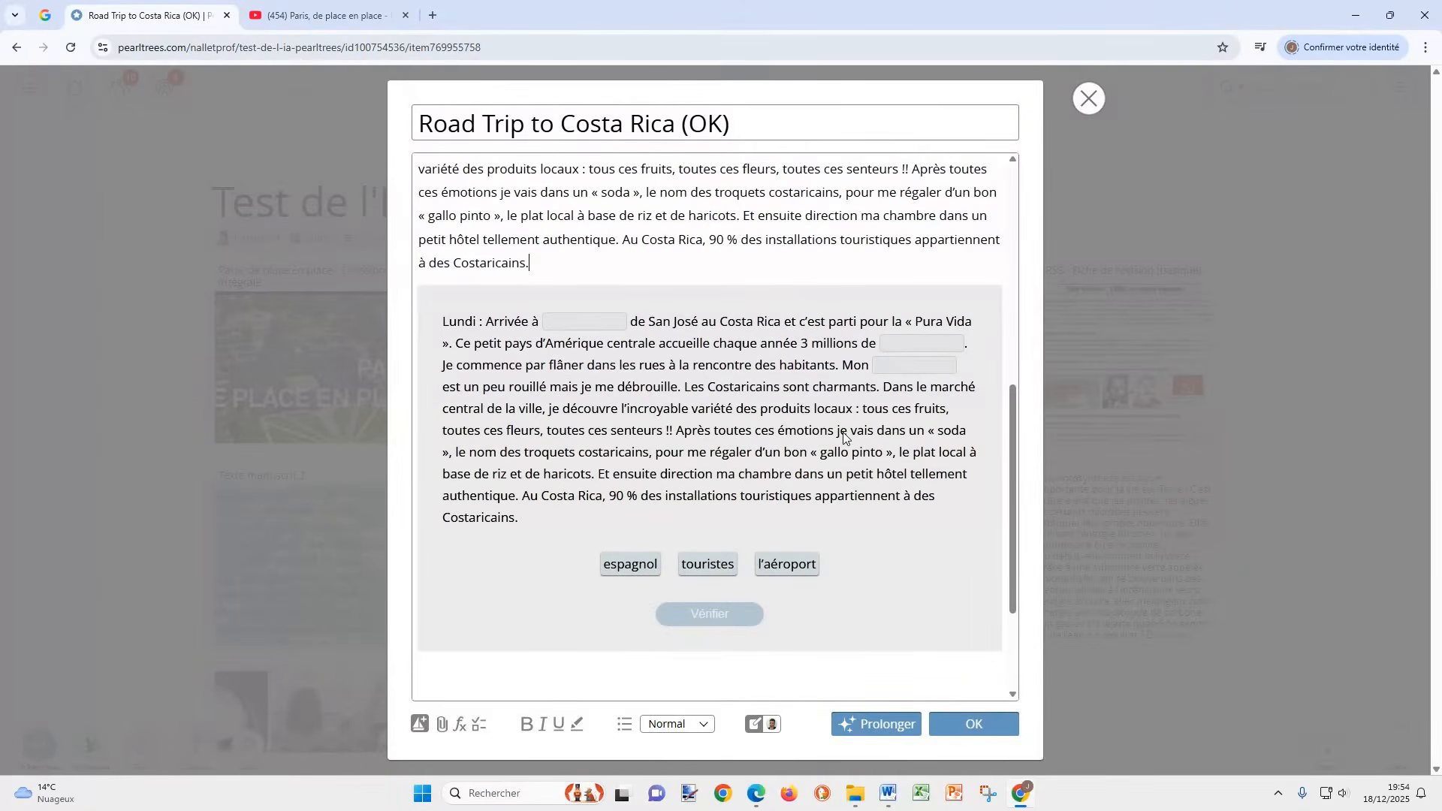
# Move the fill-in-the-blanks exercise out of the Costa Rica pearl into the collection as a separate pearl and open it
pyautogui.moveTo(844, 439); pyautogui.dragTo(766, 684)
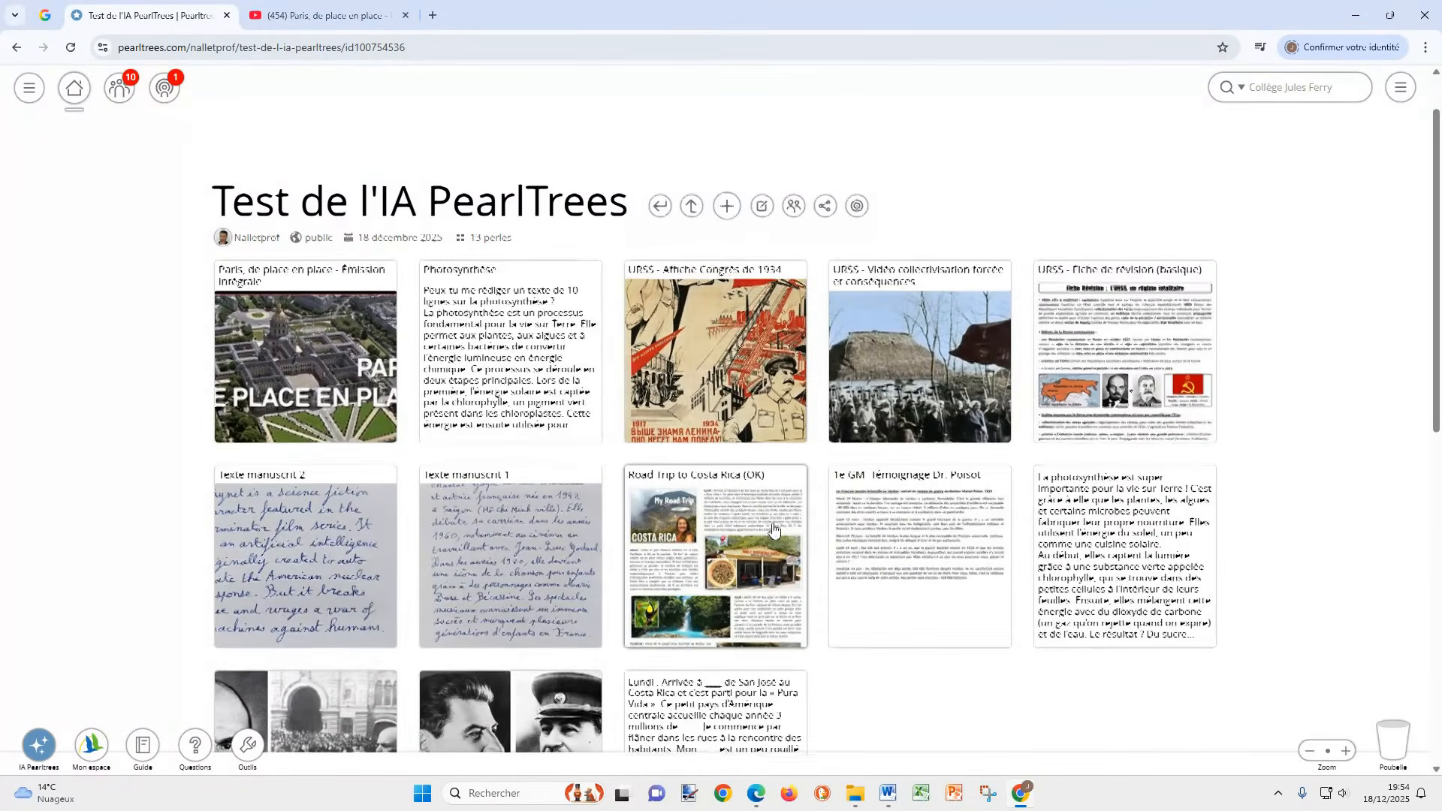
pyautogui.scroll(-3, 765, 682)
pyautogui.click(768, 510)
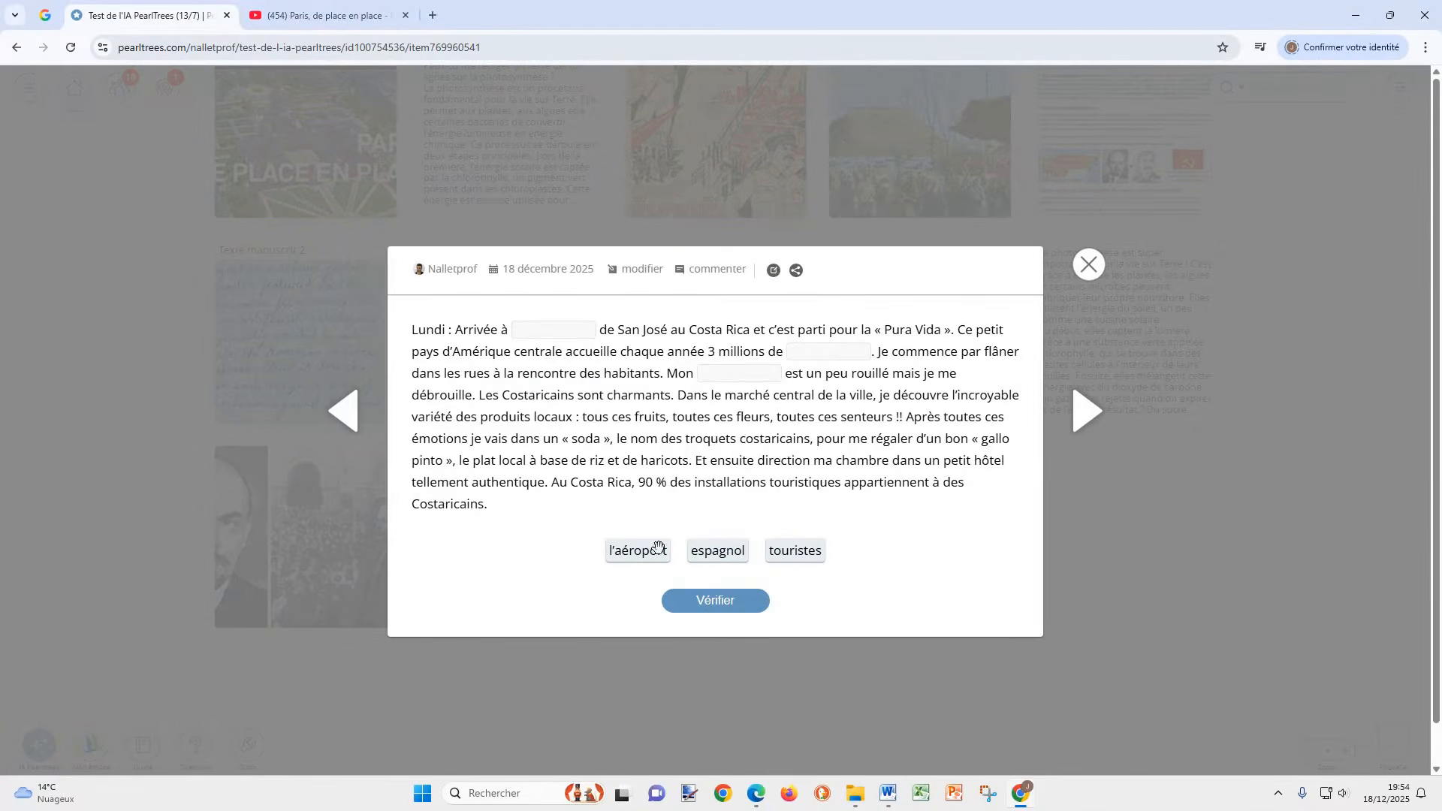
# Test the exercise by filling the blanks in order with "espagnol", "touristes" and "l'aéroport", check the answers and close the pearl
pyautogui.moveTo(647, 552); pyautogui.dragTo(742, 375)
pyautogui.moveTo(789, 542); pyautogui.dragTo(824, 351)
pyautogui.moveTo(734, 545); pyautogui.dragTo(571, 323)
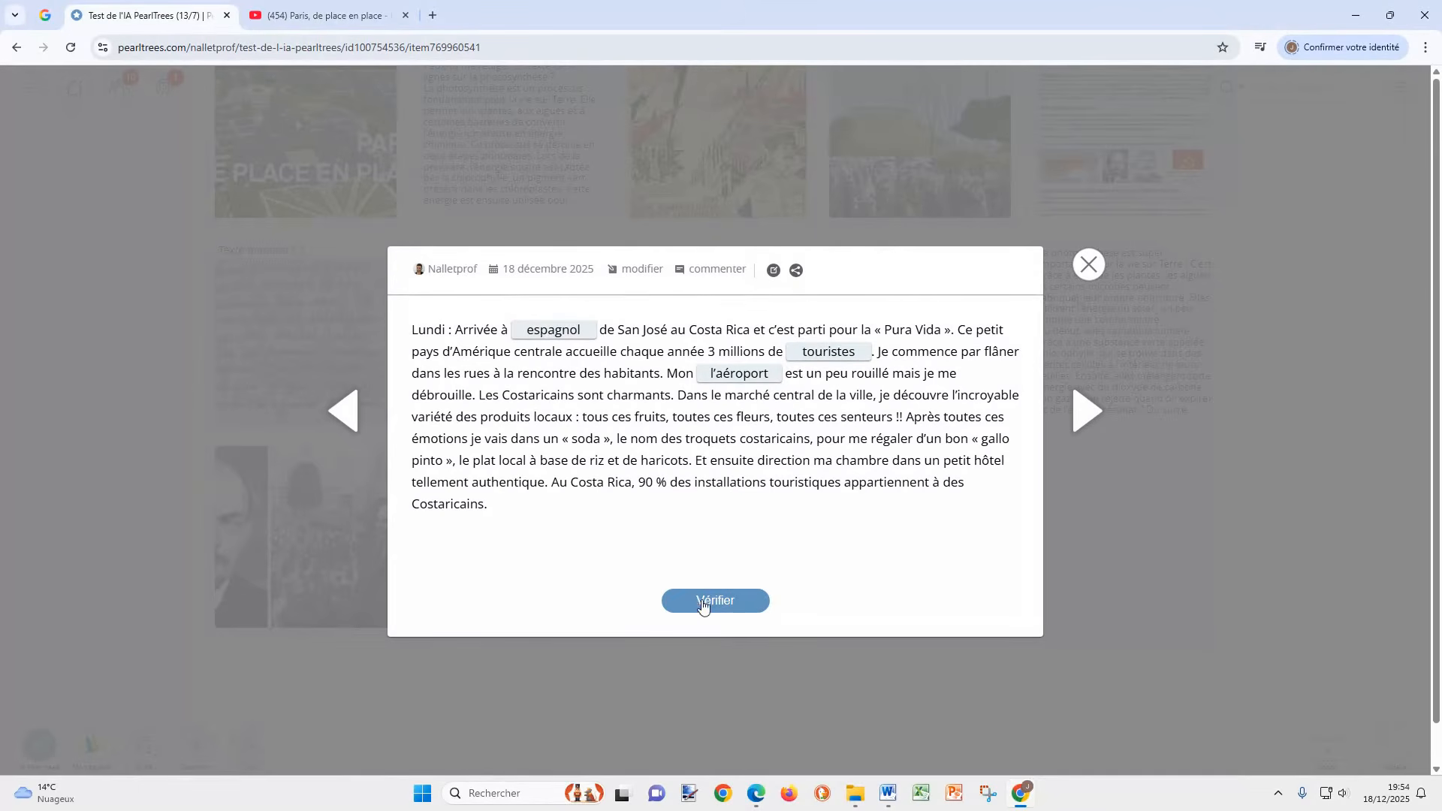
pyautogui.click(701, 615)
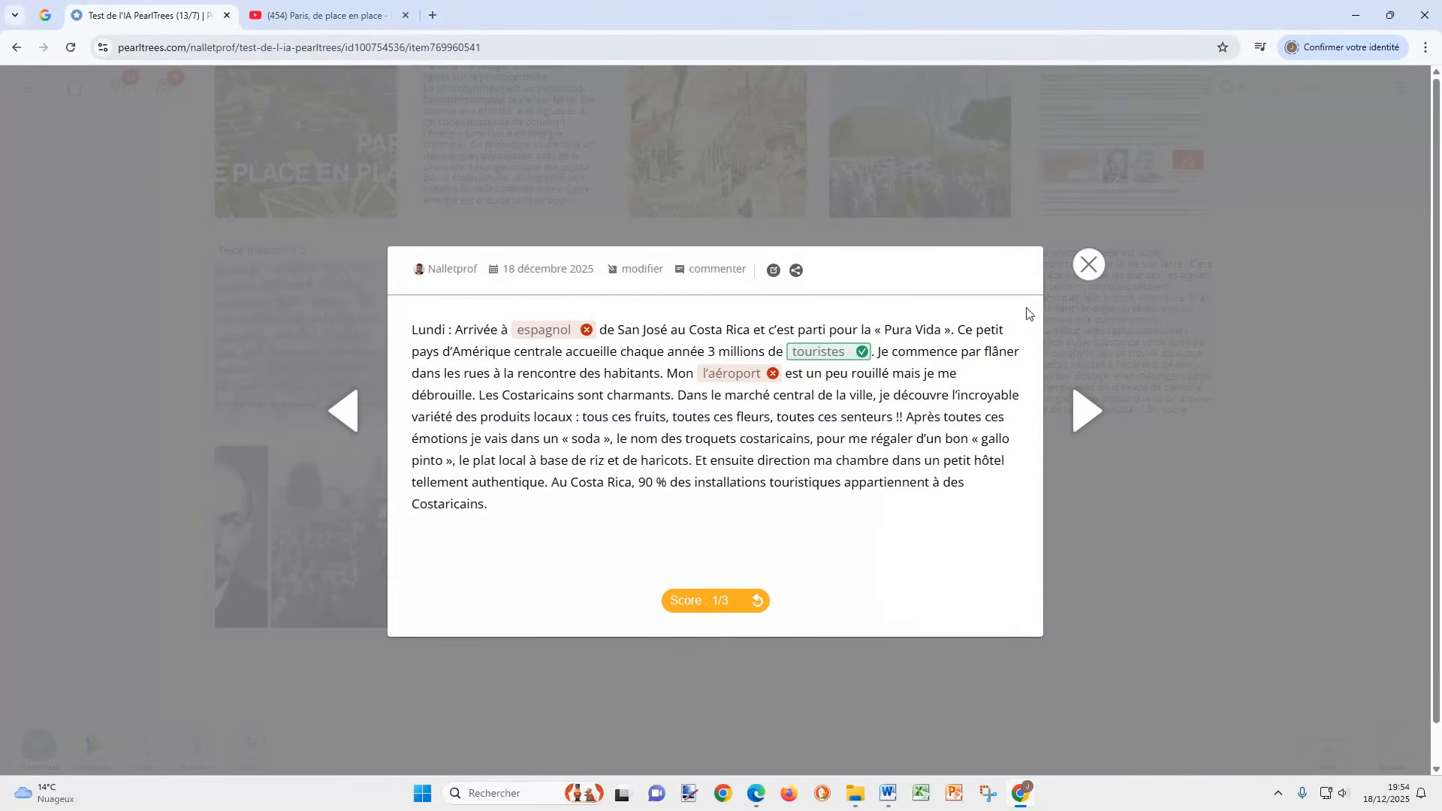
pyautogui.click(1089, 267)
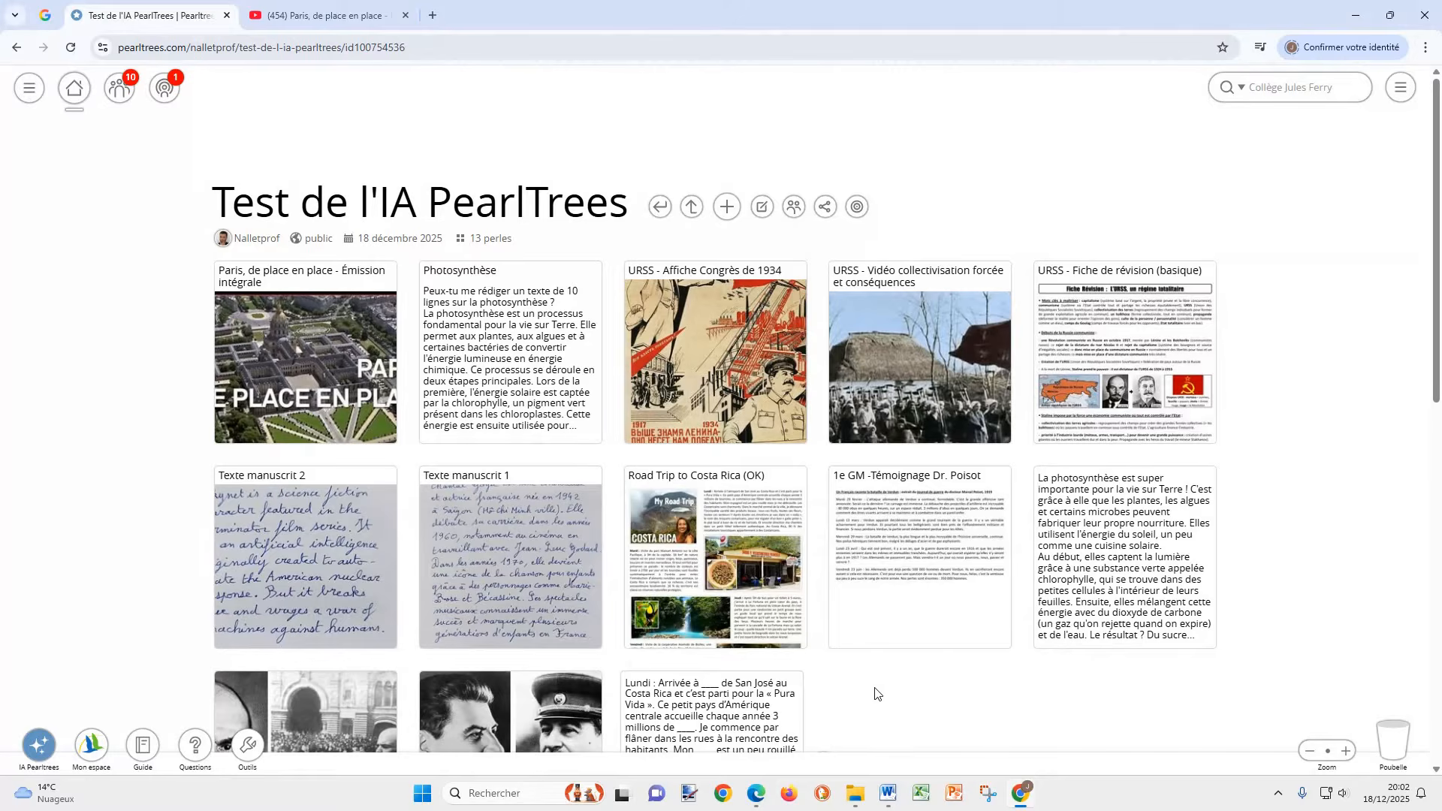
# Edit the "1e GM" doctor's testimony pearl and attach the "1e GM - Lettre d'un poilu" PDF from the Docs folder
pyautogui.click(898, 526)
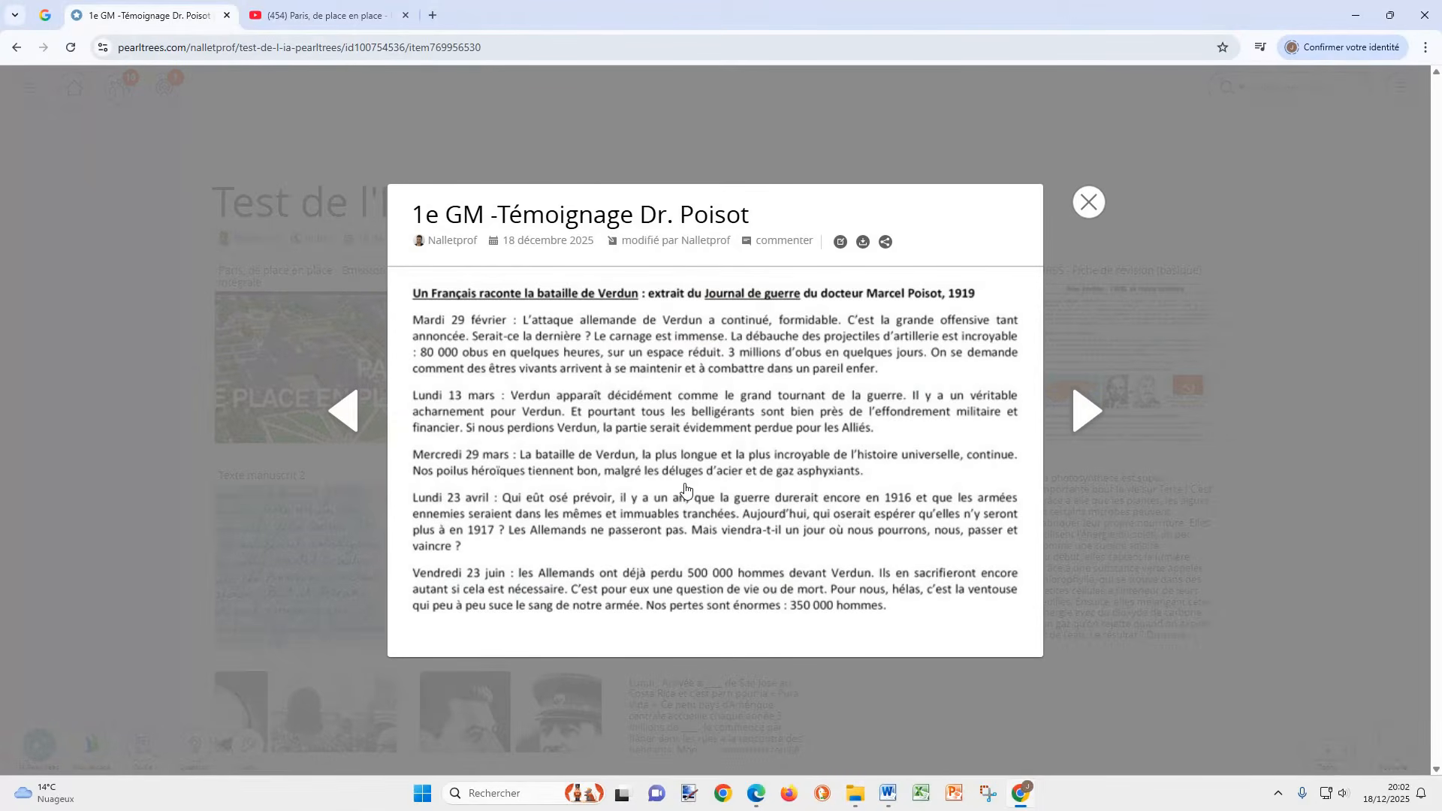
pyautogui.click(840, 241)
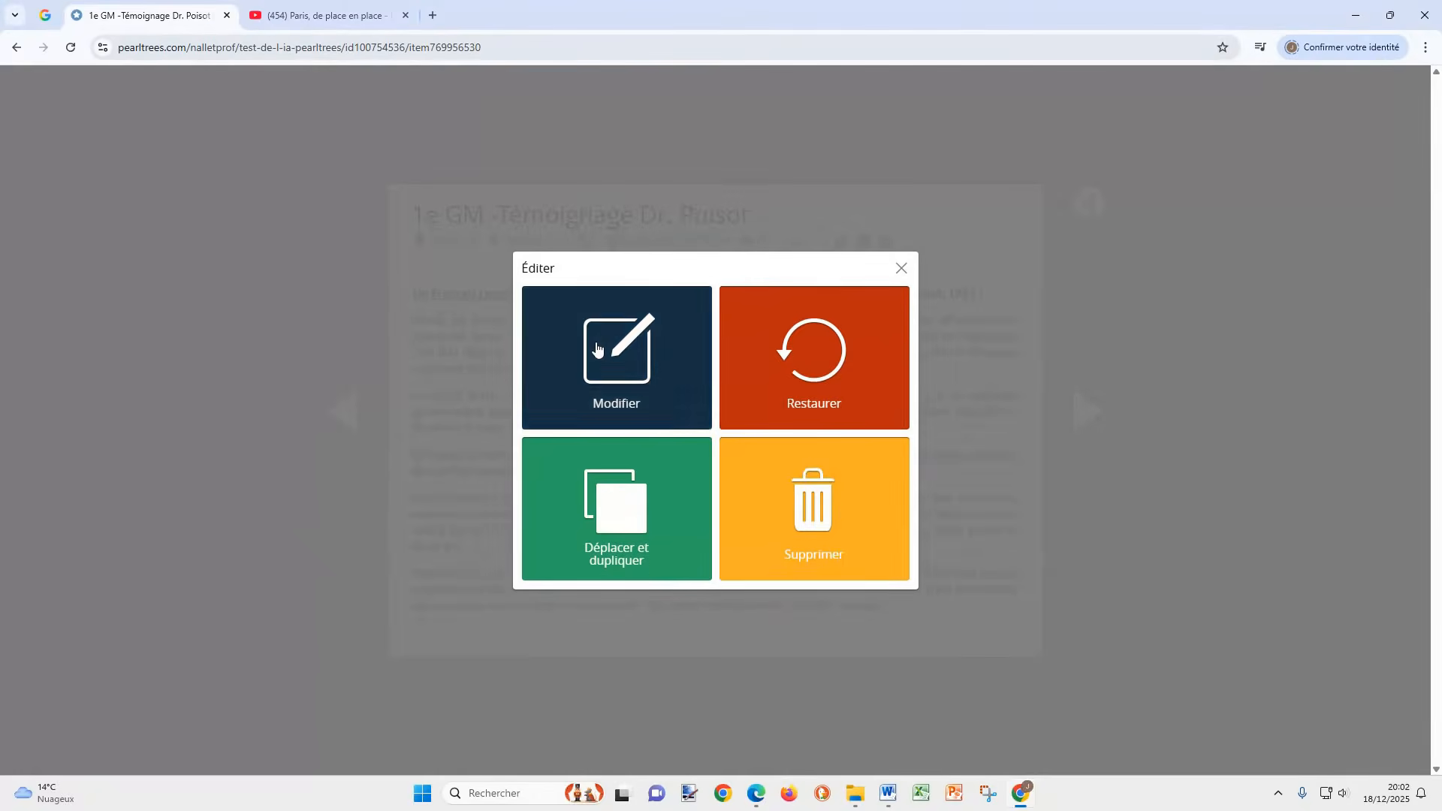
pyautogui.click(599, 348)
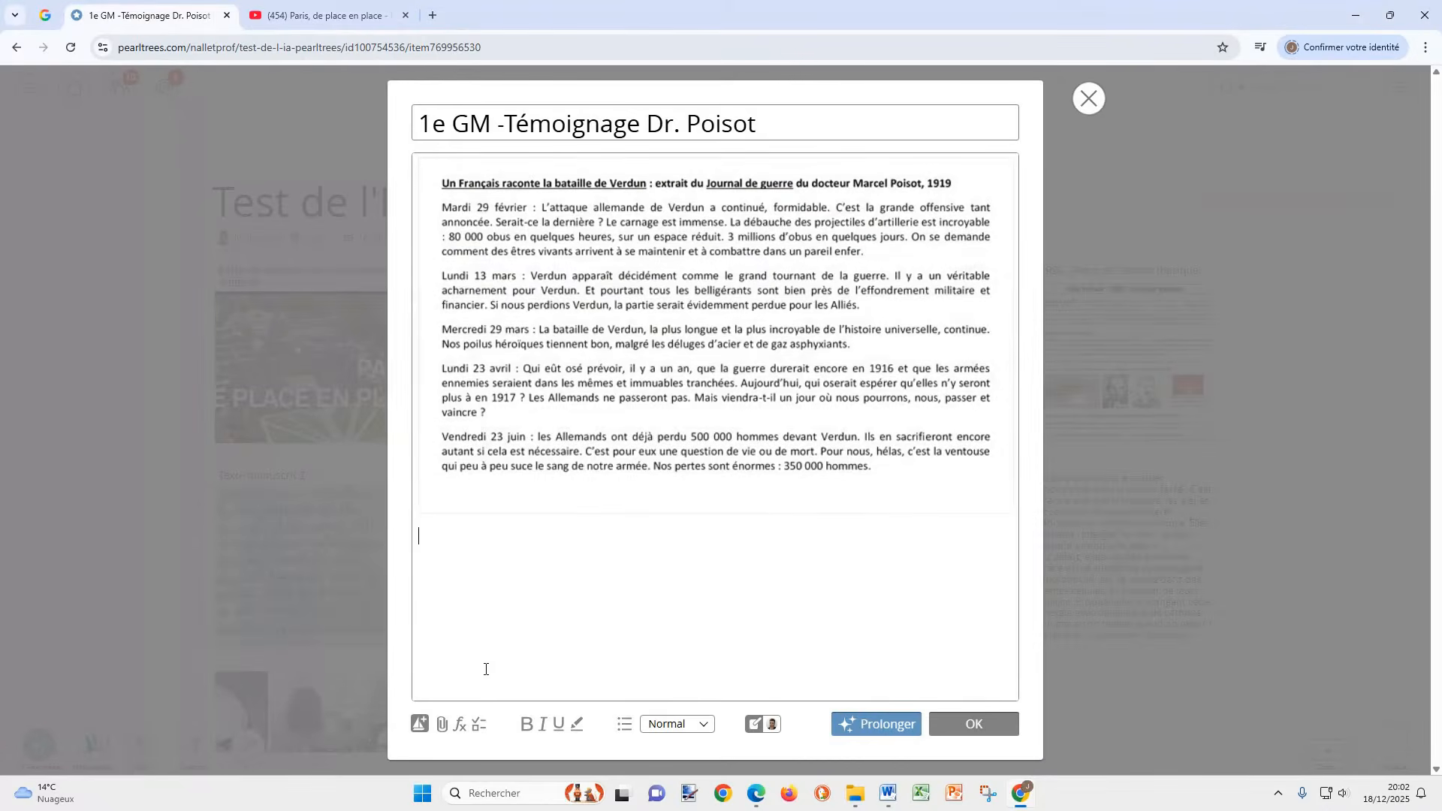
pyautogui.click(443, 726)
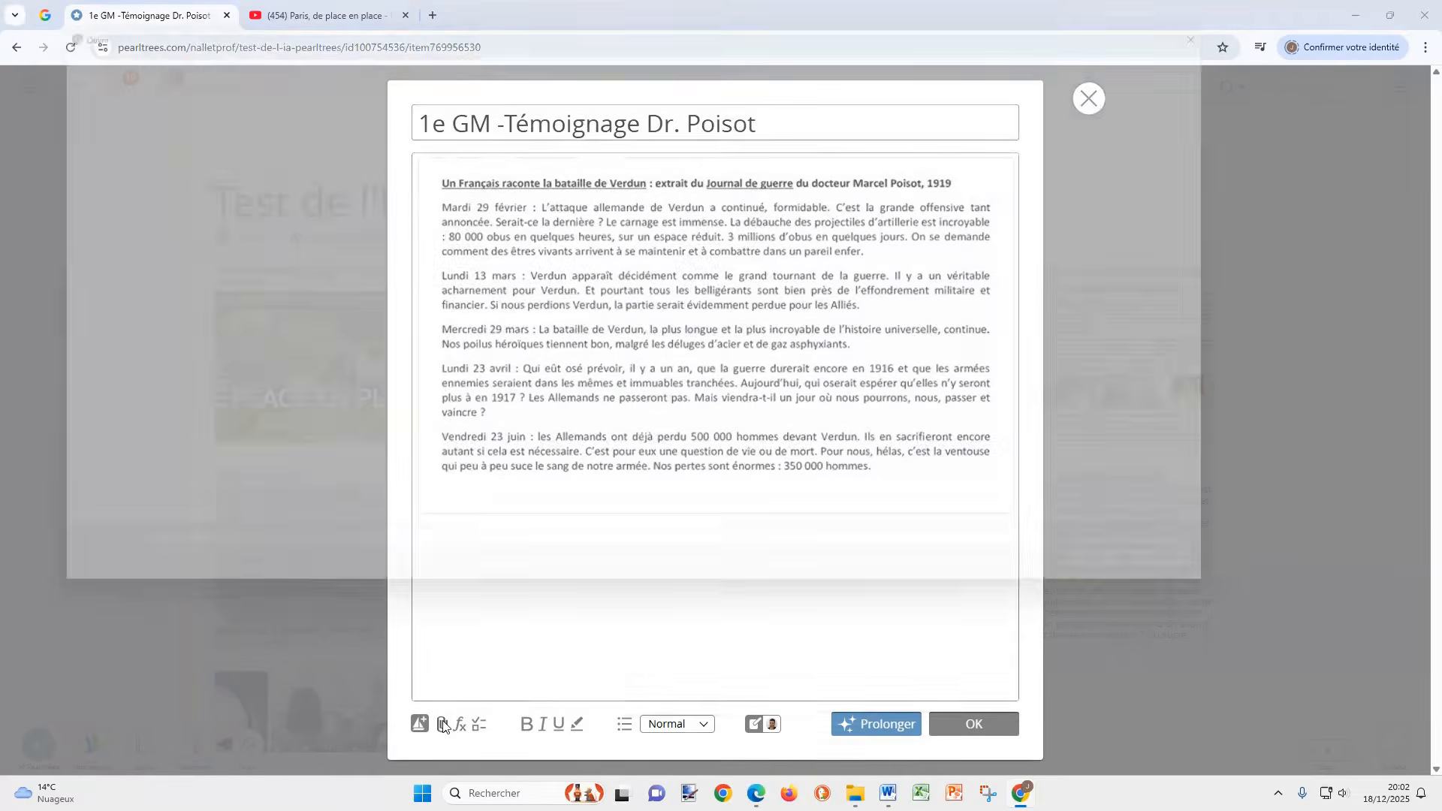
pyautogui.click(233, 167)
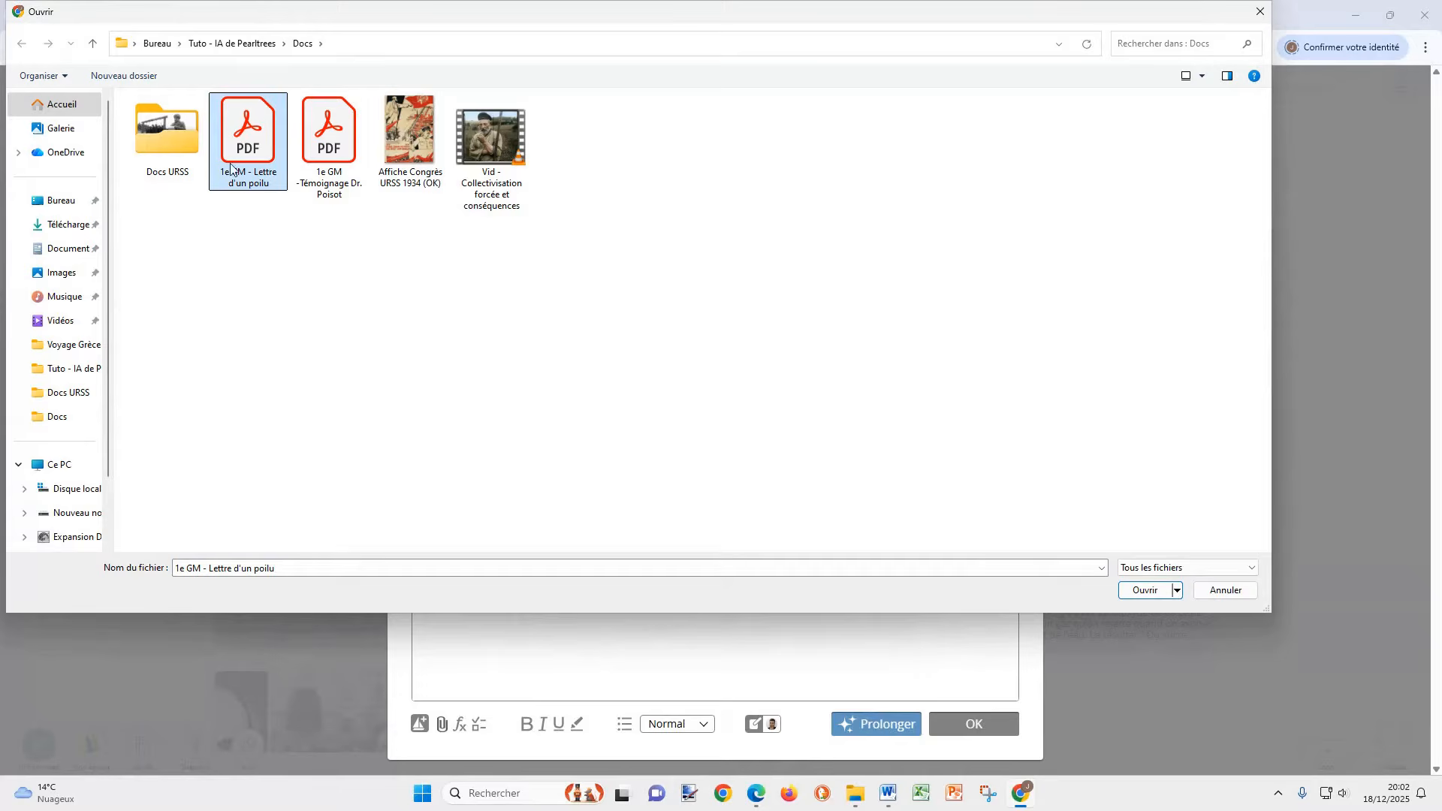
pyautogui.click(1143, 592)
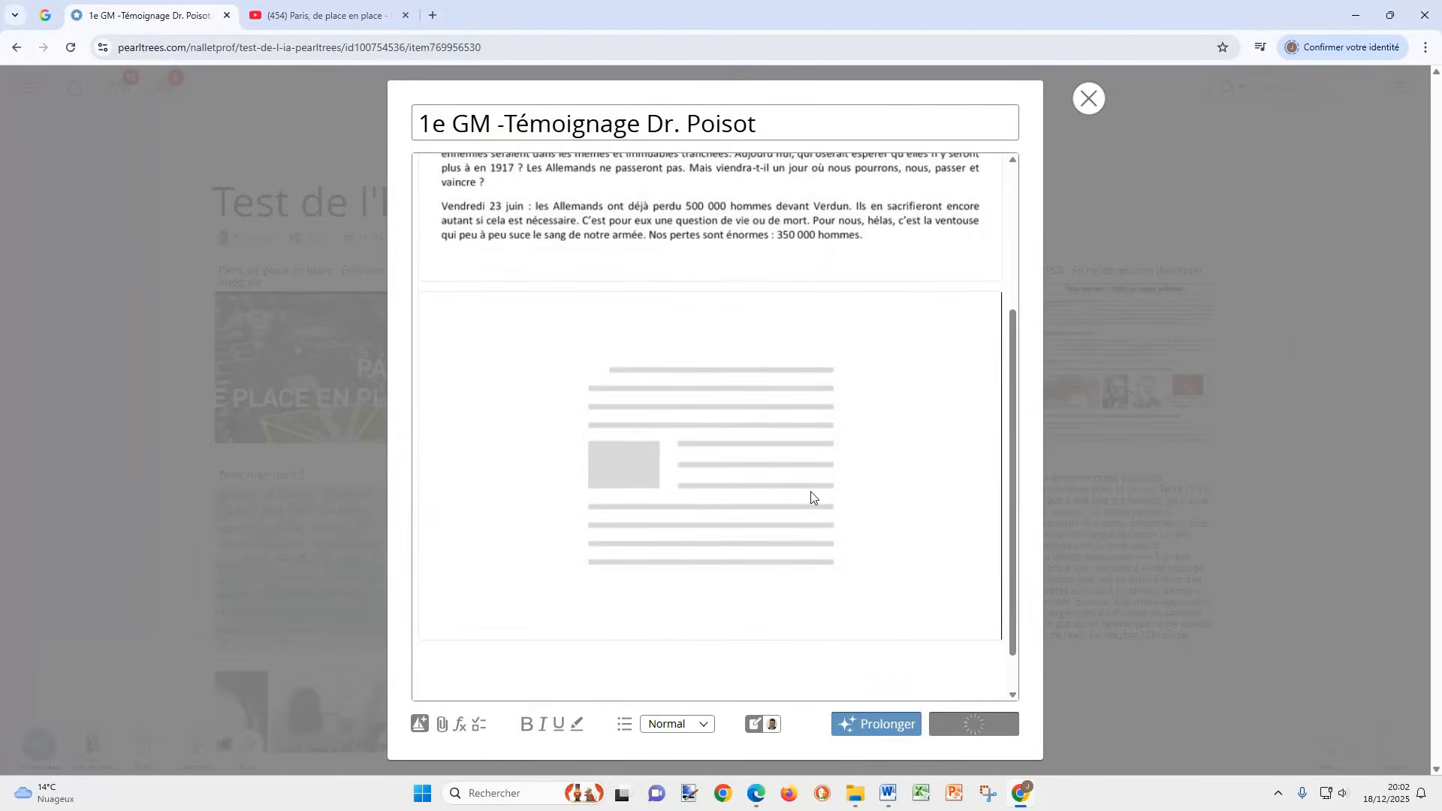
pyautogui.scroll(-1, 624, 355)
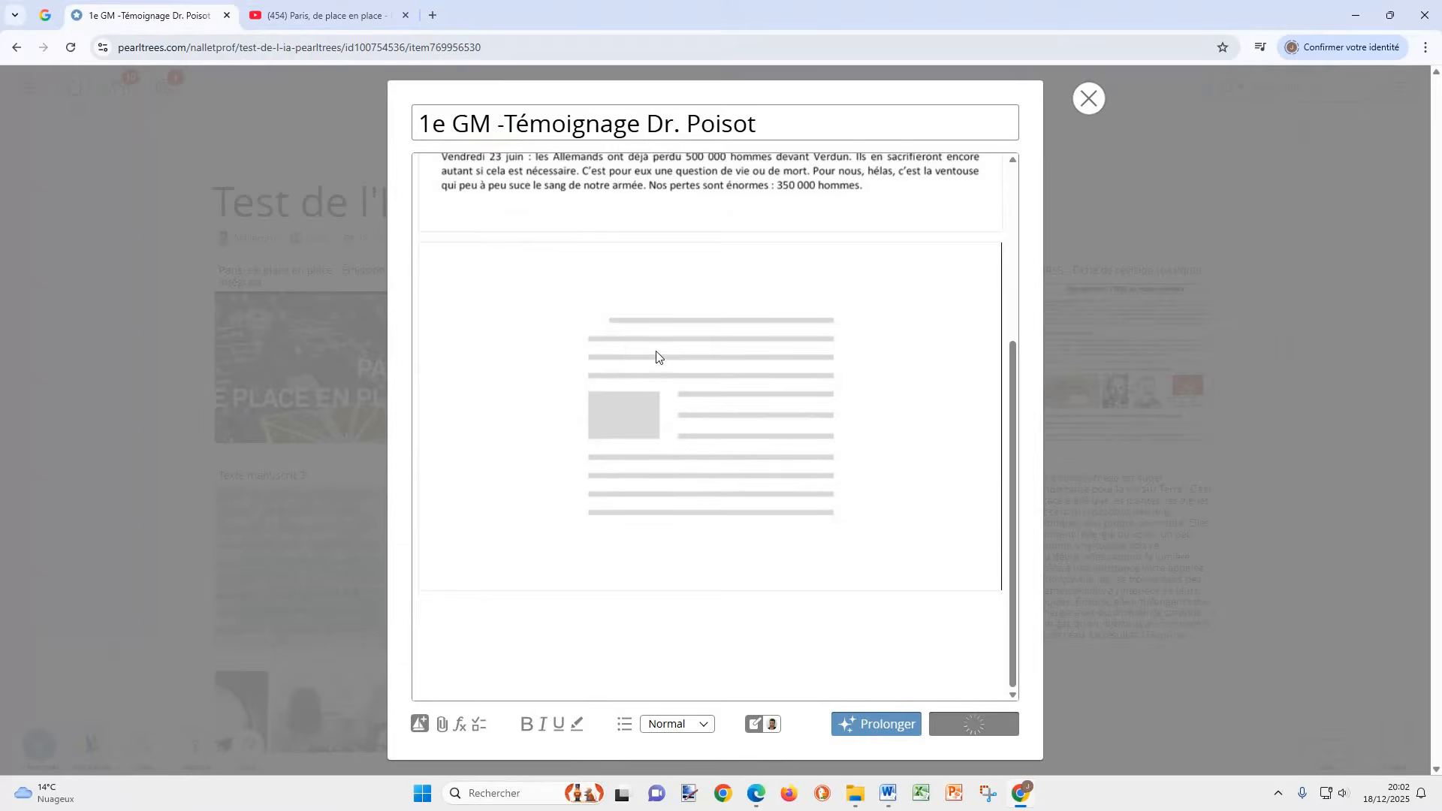
pyautogui.scroll(3, 656, 356)
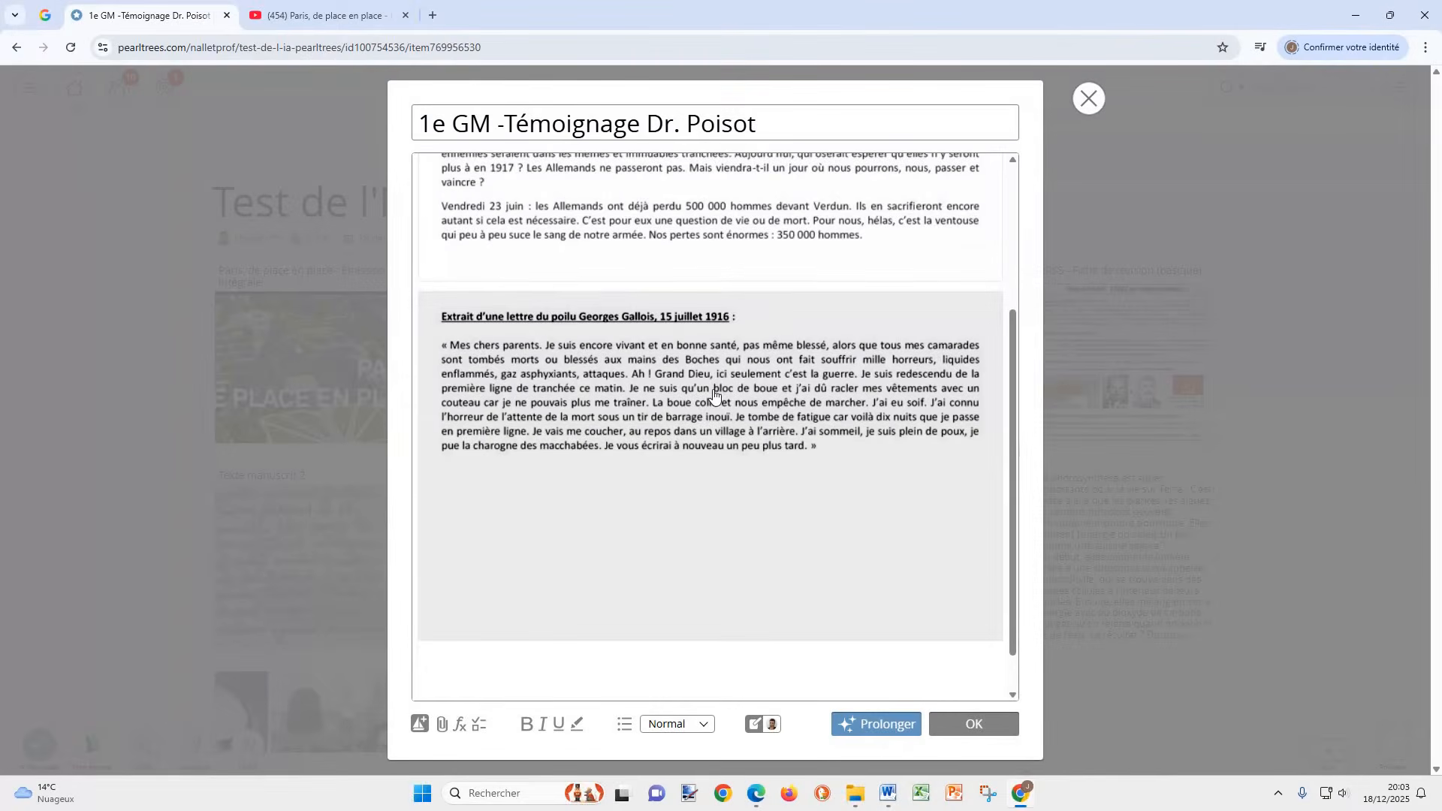
# Below the two documents, ask the AI "Peux-tu me créer un QCM qui porte sur ces deux documents ?"
pyautogui.scroll(3, 714, 396)
pyautogui.scroll(-4, 562, 679)
pyautogui.click(521, 621)
pyautogui.rightClick(521, 621)
pyautogui.click(560, 453)
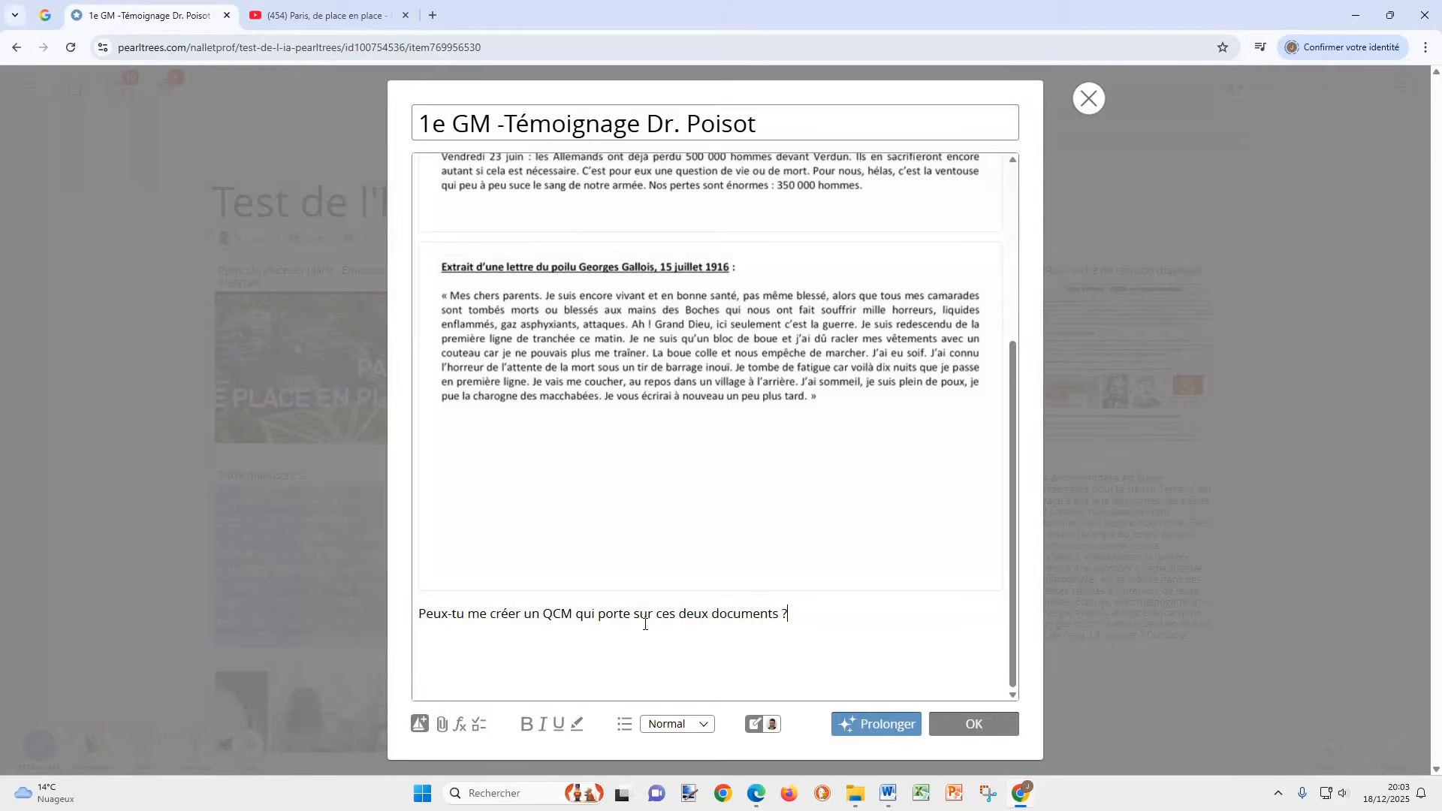
pyautogui.scroll(3, 710, 642)
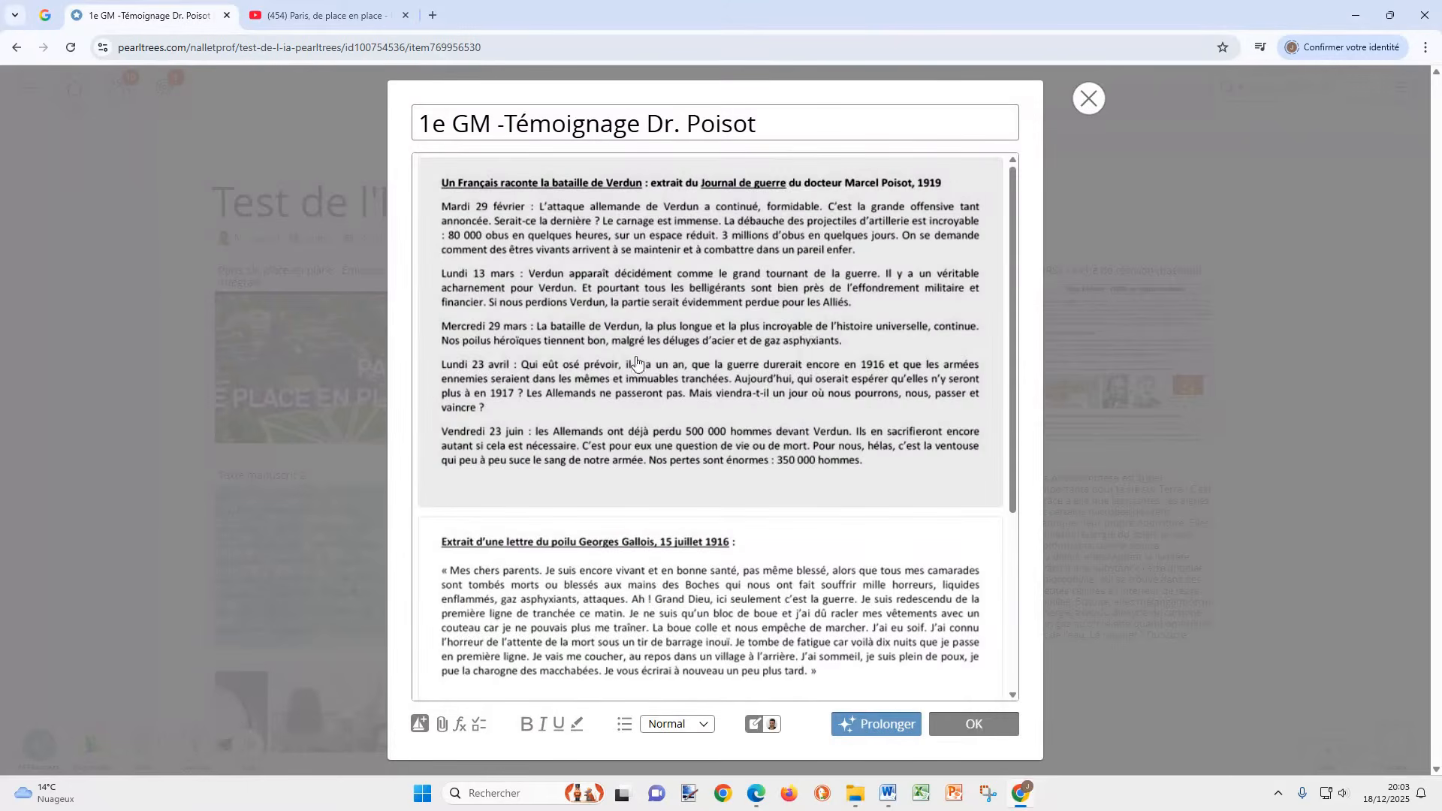
pyautogui.scroll(-3, 699, 593)
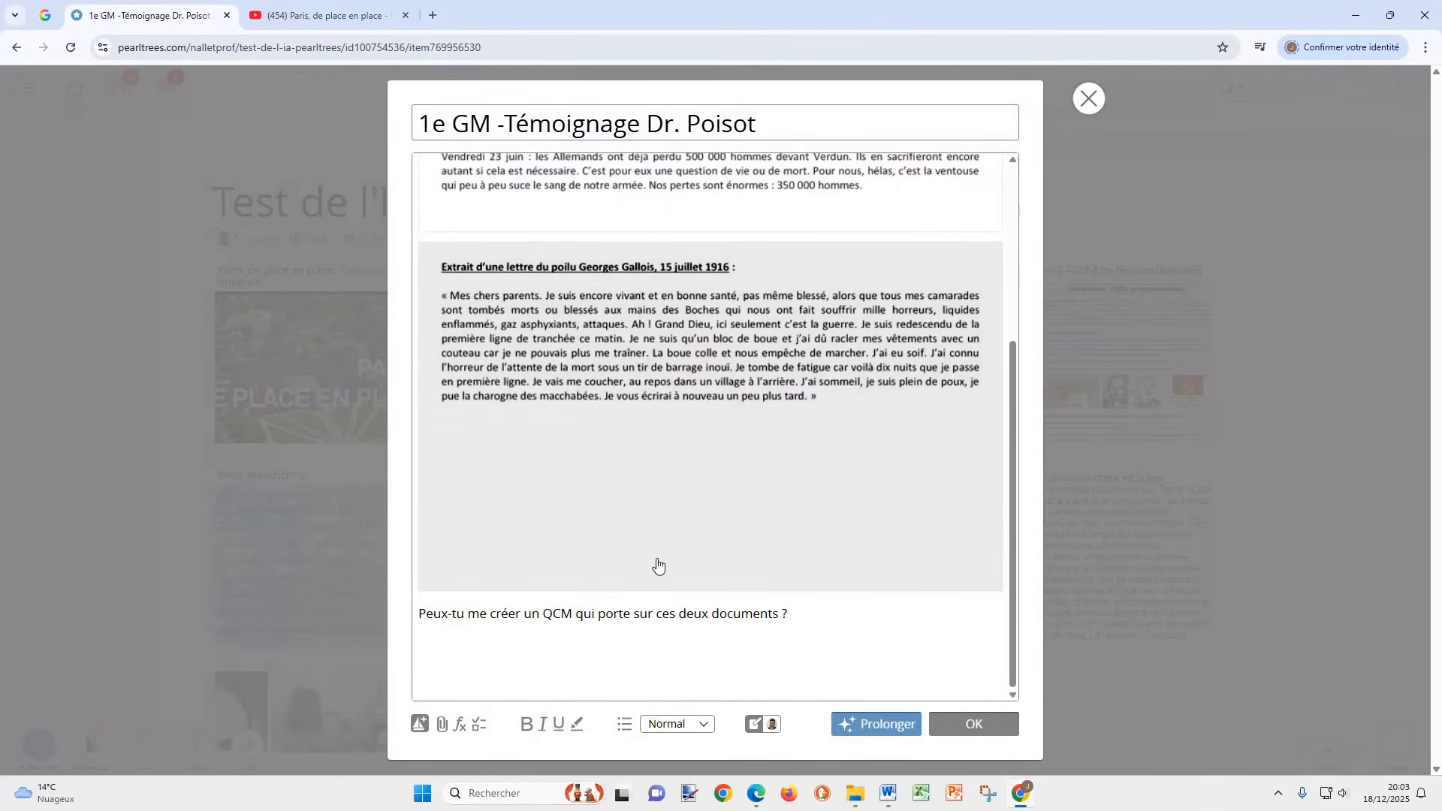
pyautogui.click(871, 725)
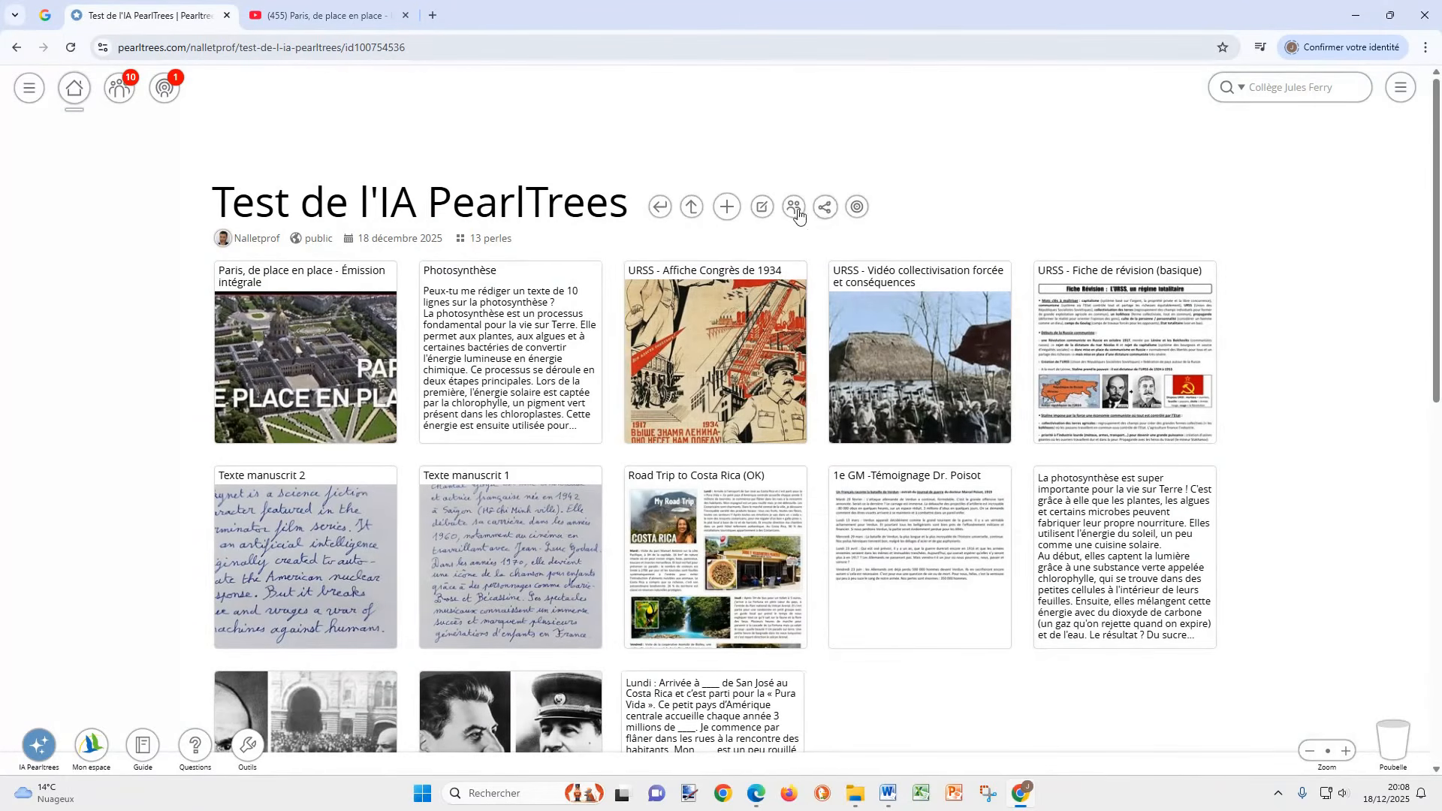
# Create a pearl titled "Cours sur le Front populaire" and have the AI answer the pasted request for four one-hour 3e sessions with active-learning activities
pyautogui.click(726, 206)
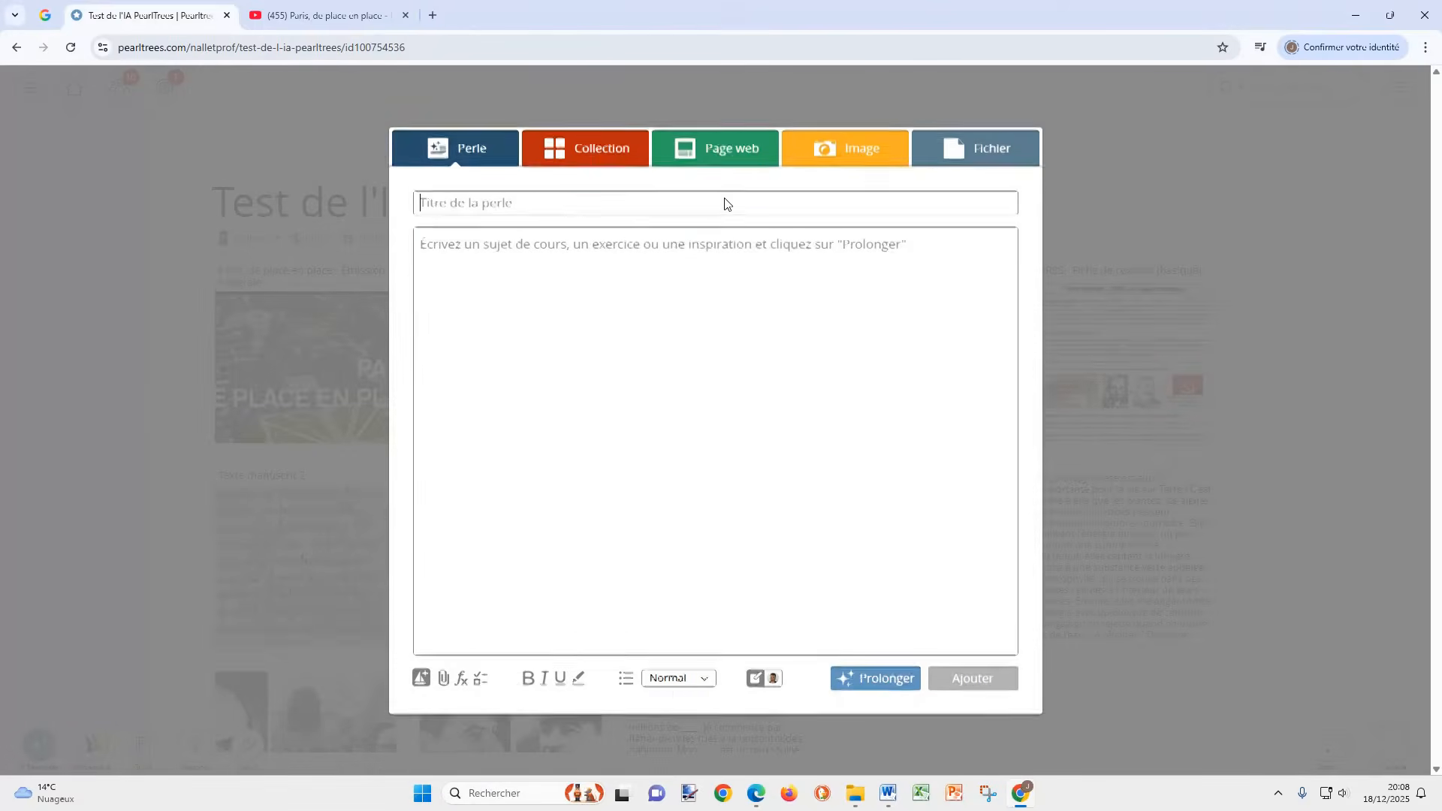
pyautogui.click(478, 146)
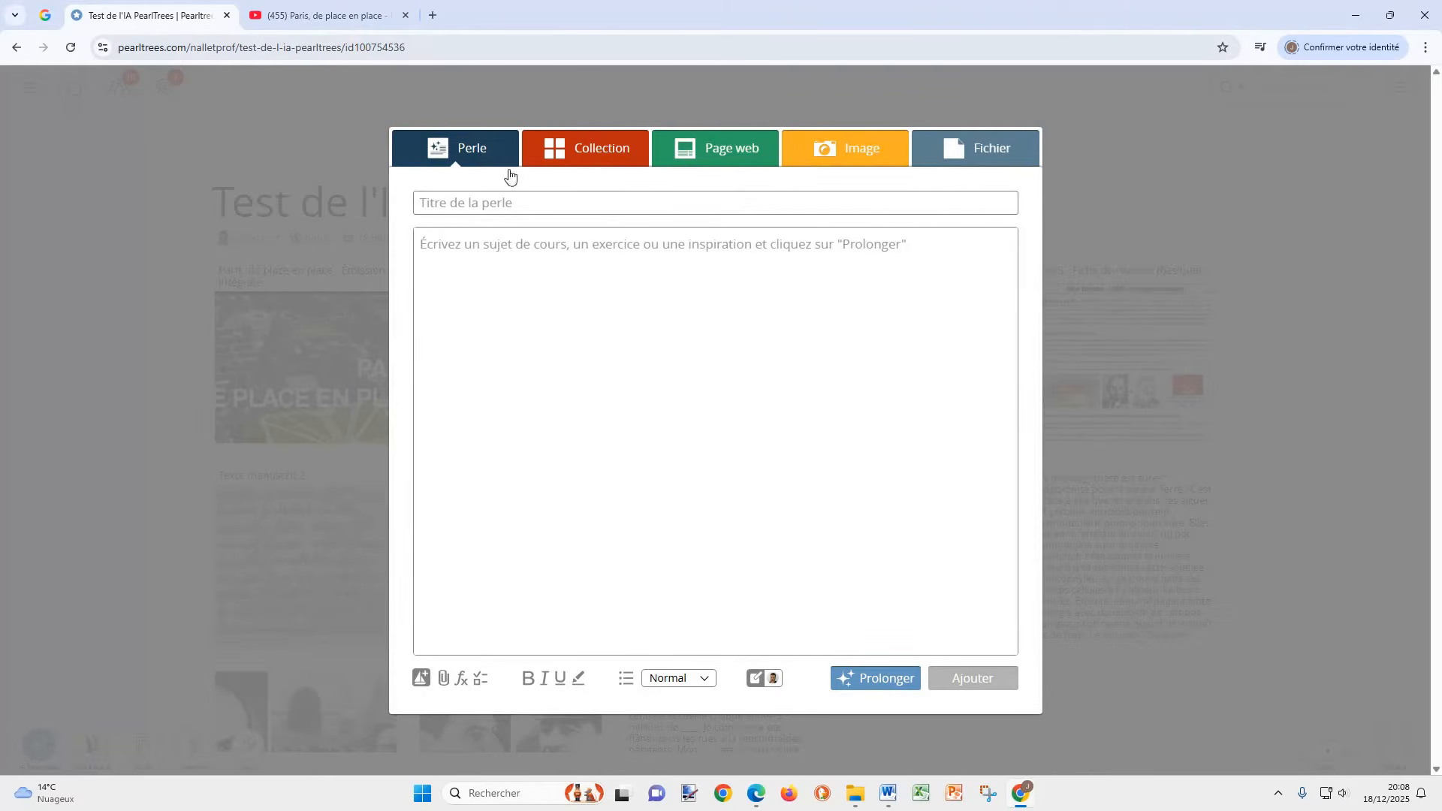
pyautogui.write('Cours sur le Front populaire')
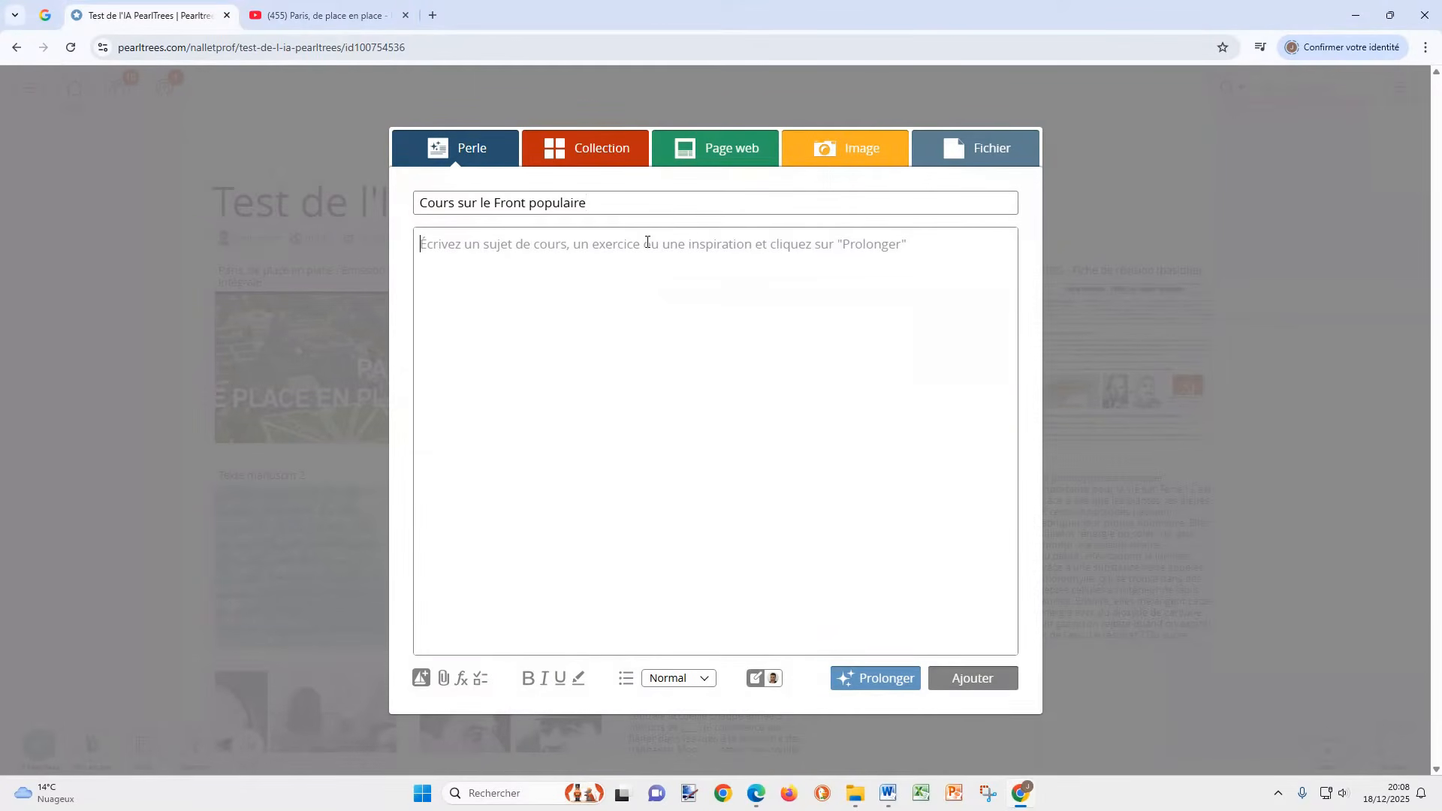
pyautogui.rightClick(648, 242)
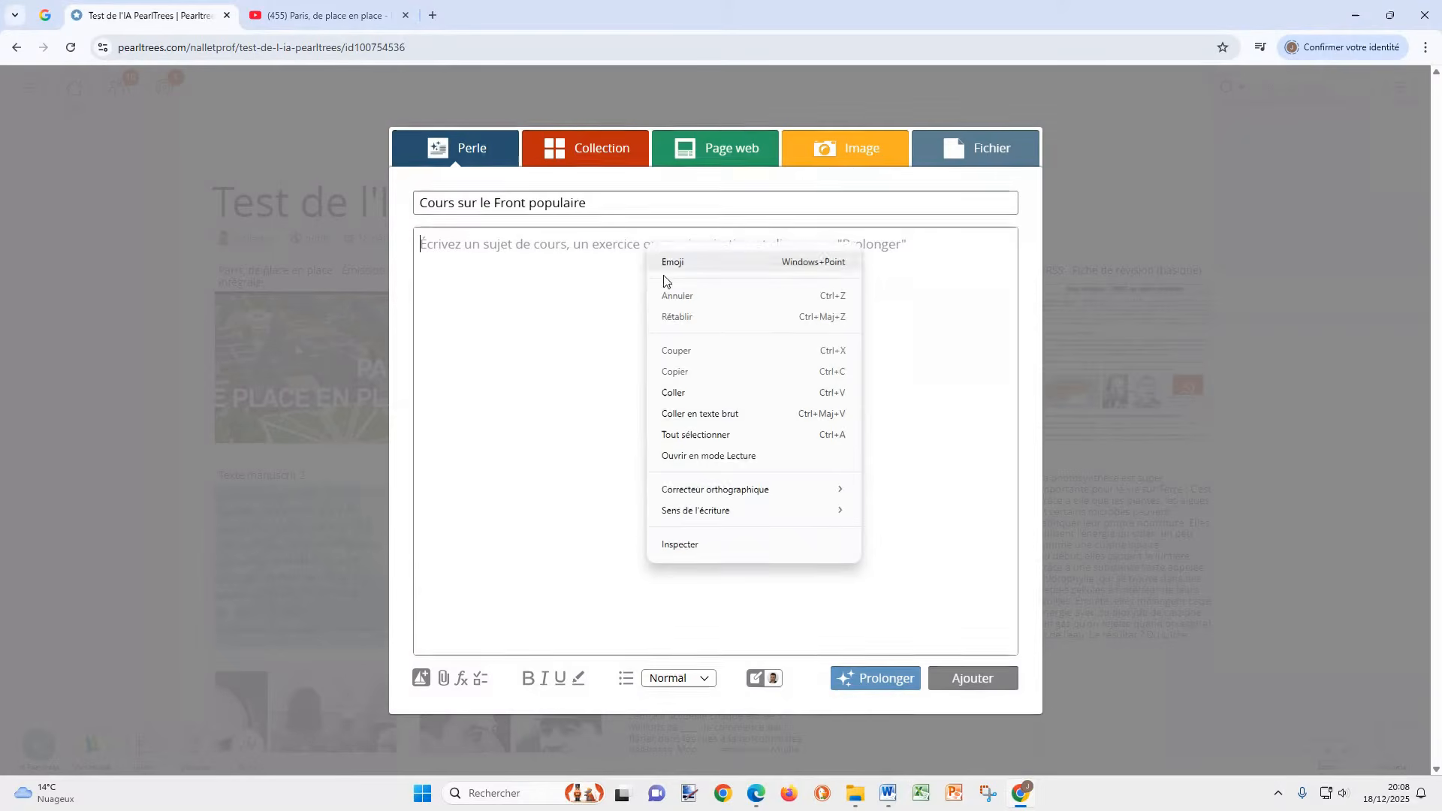
pyautogui.click(688, 386)
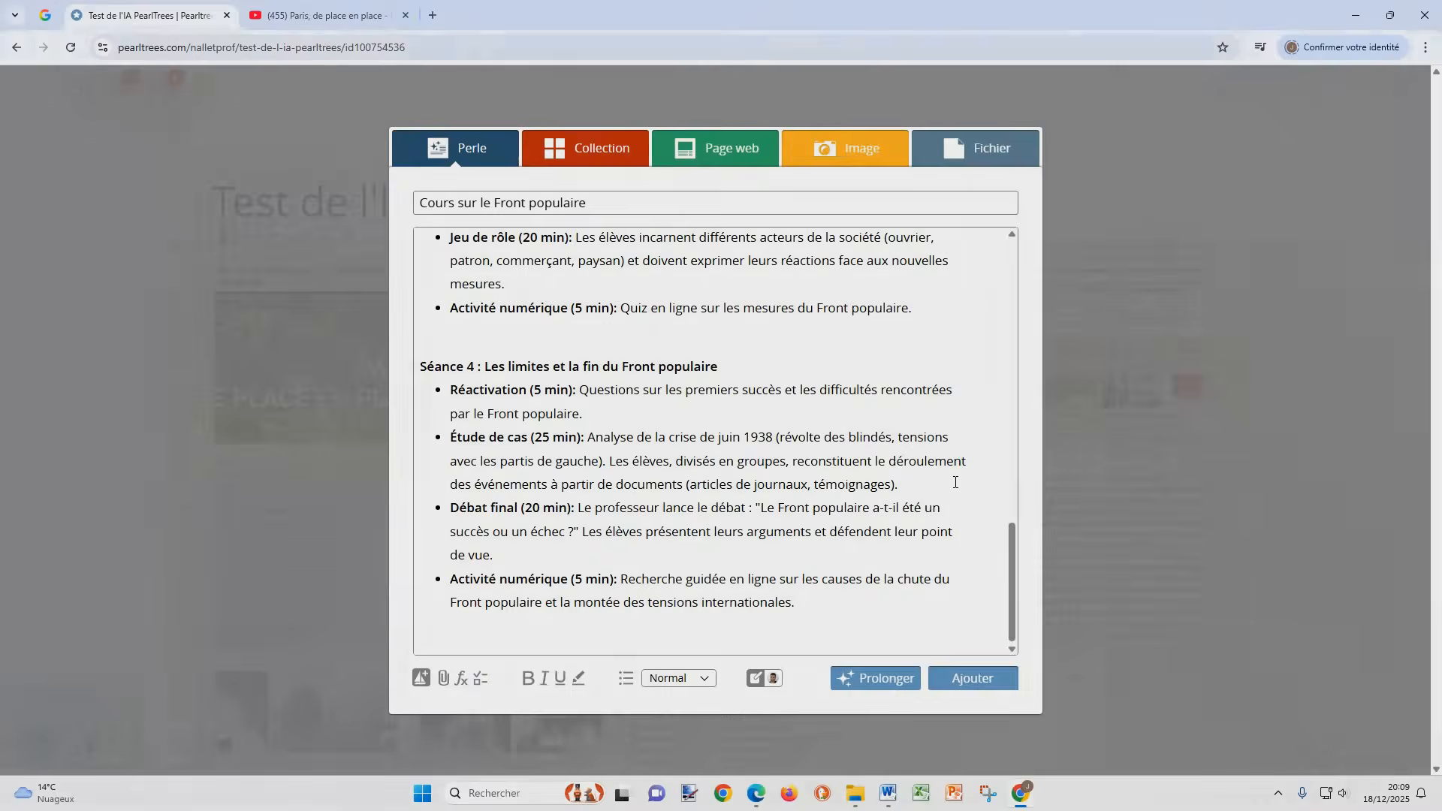
# Read through the generated four-session sequence on the Front populaire, from the initial request to Séance 4
pyautogui.scroll(15, 964, 475)
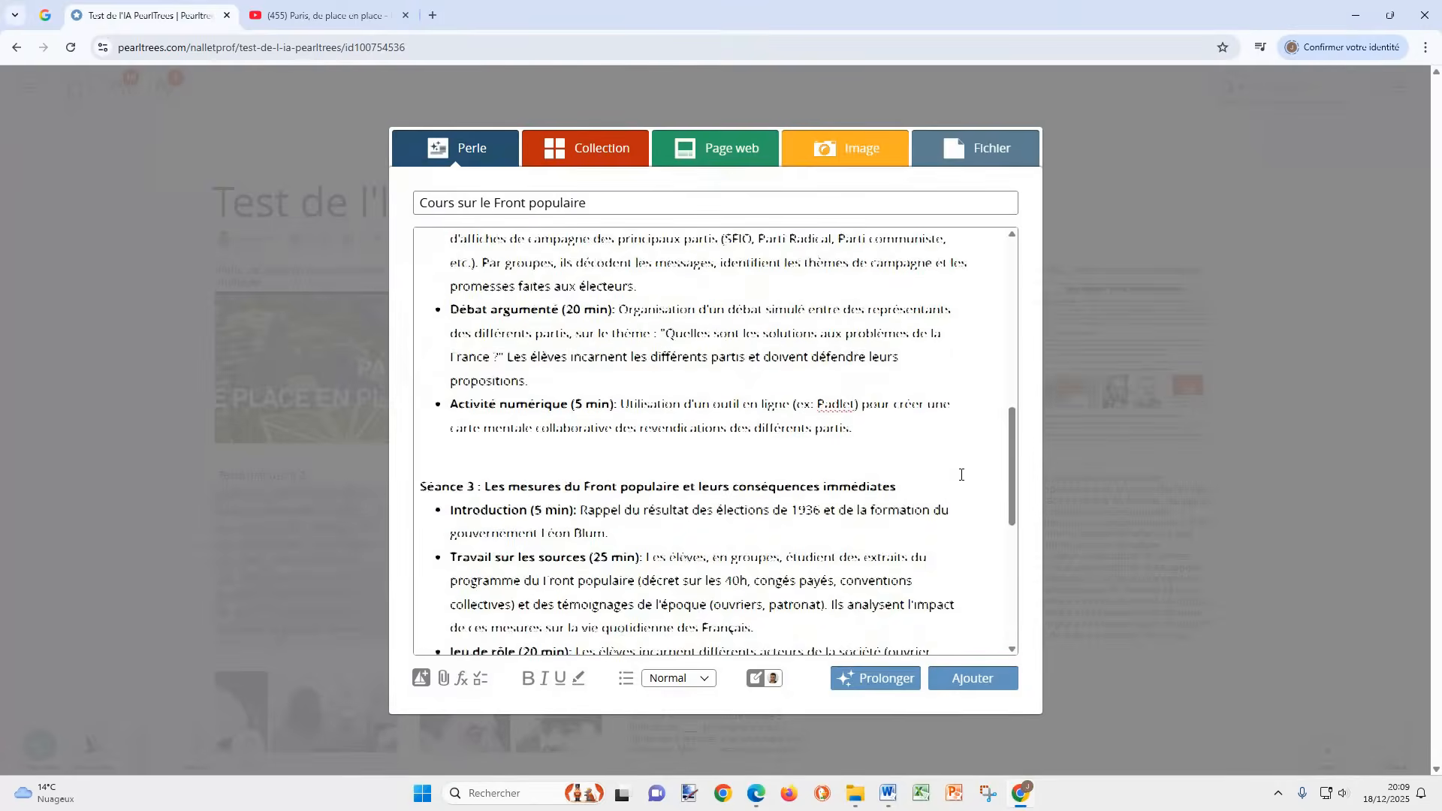
pyautogui.scroll(3, 961, 471)
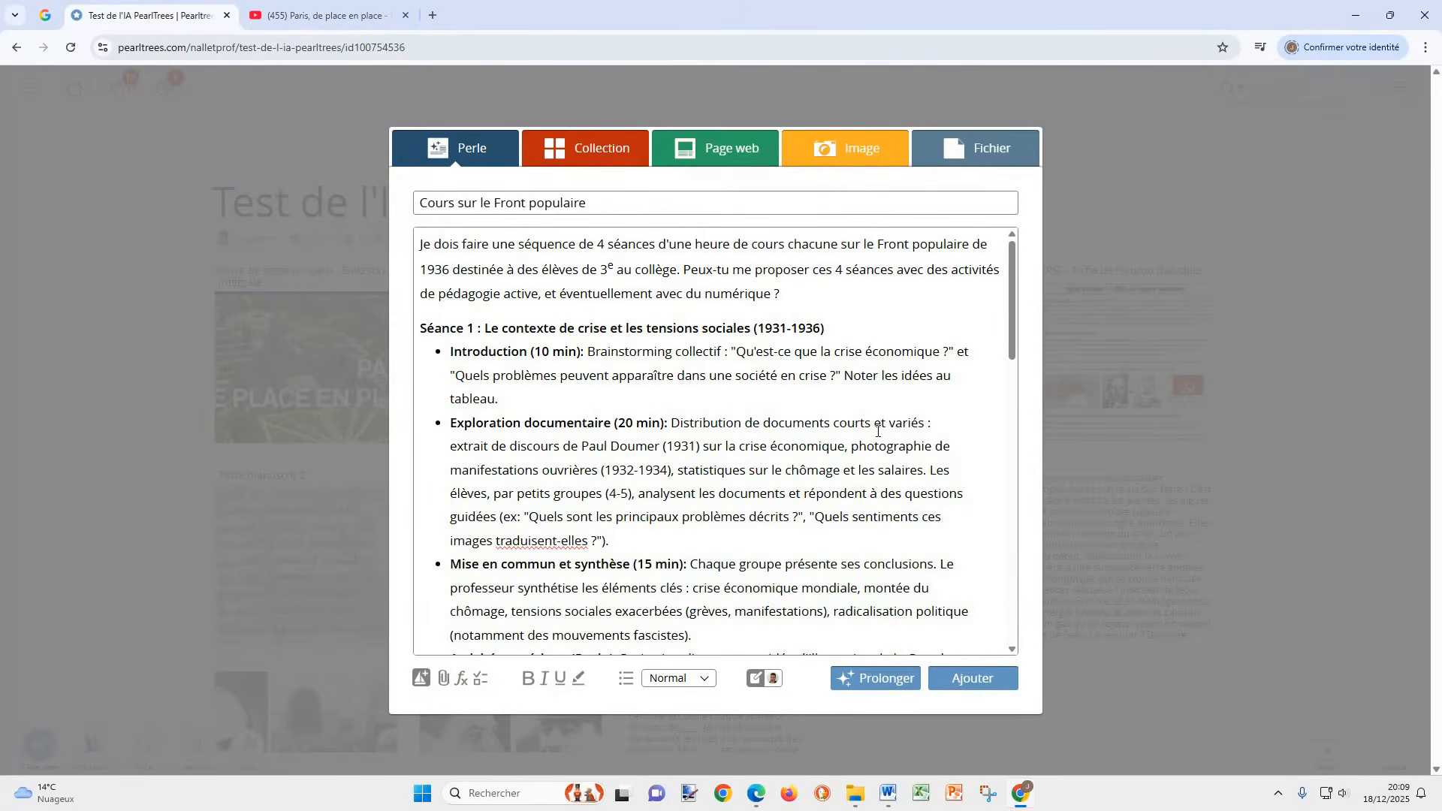
pyautogui.scroll(-3, 909, 438)
pyautogui.scroll(-8, 880, 444)
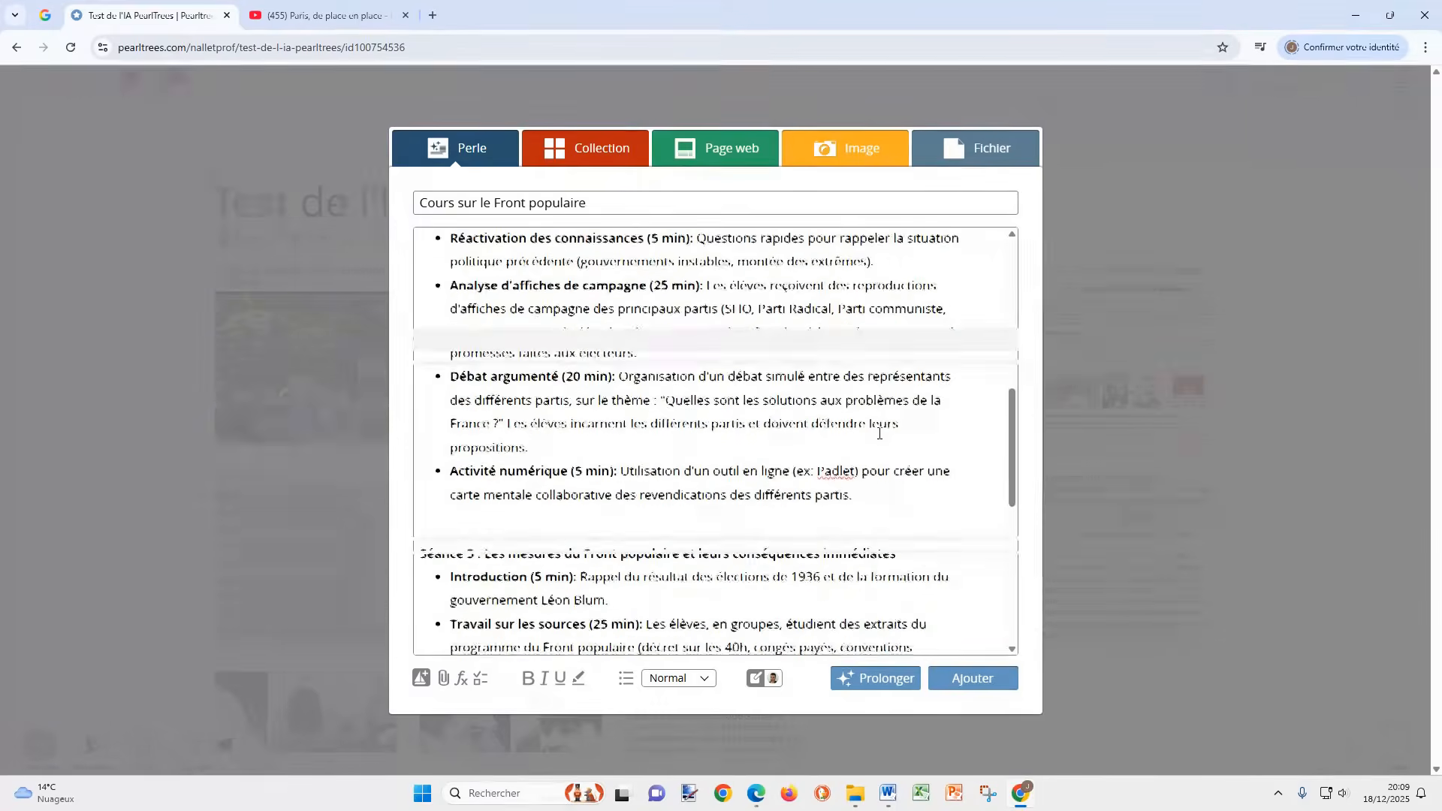
pyautogui.scroll(-4, 875, 429)
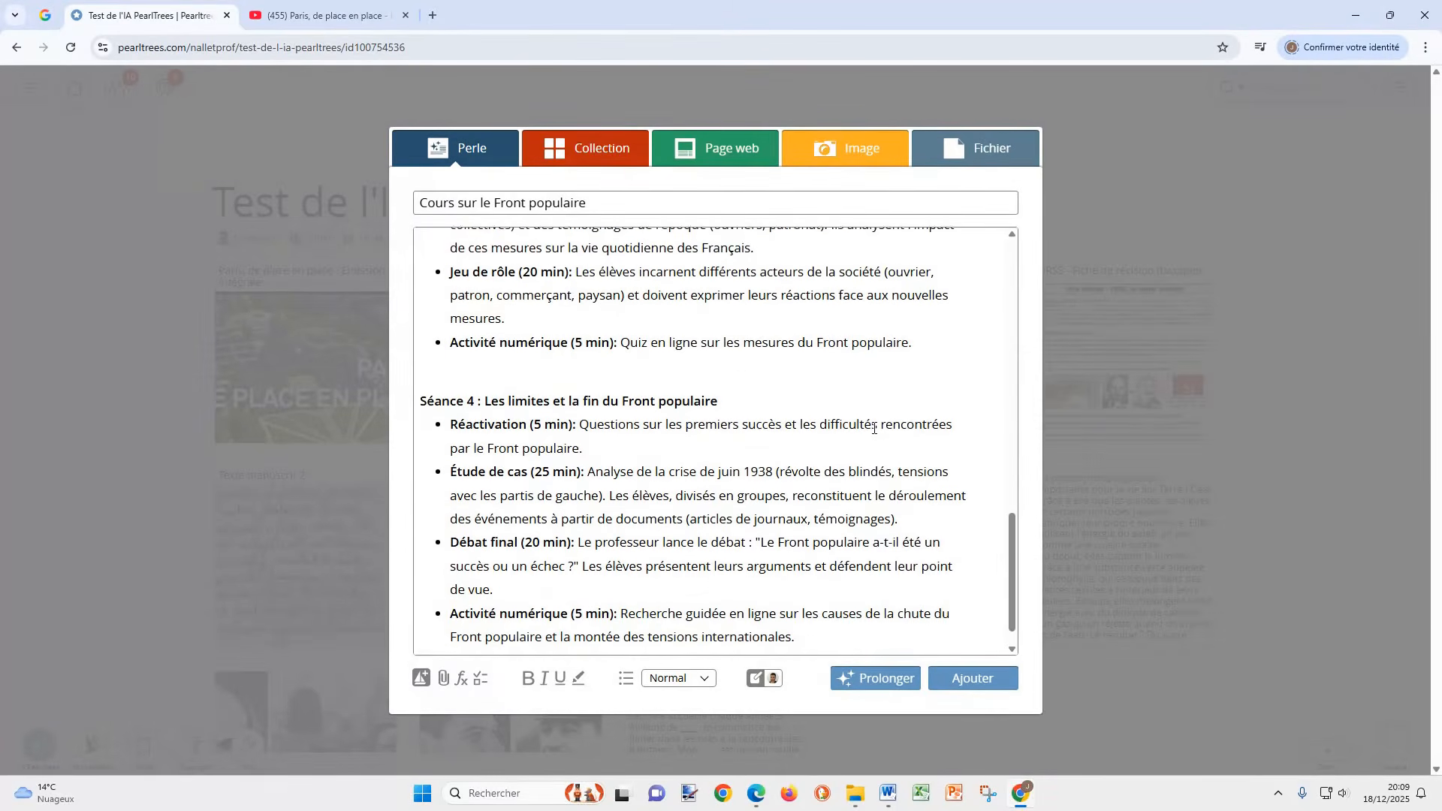
pyautogui.scroll(8, 875, 429)
pyautogui.scroll(10, 876, 428)
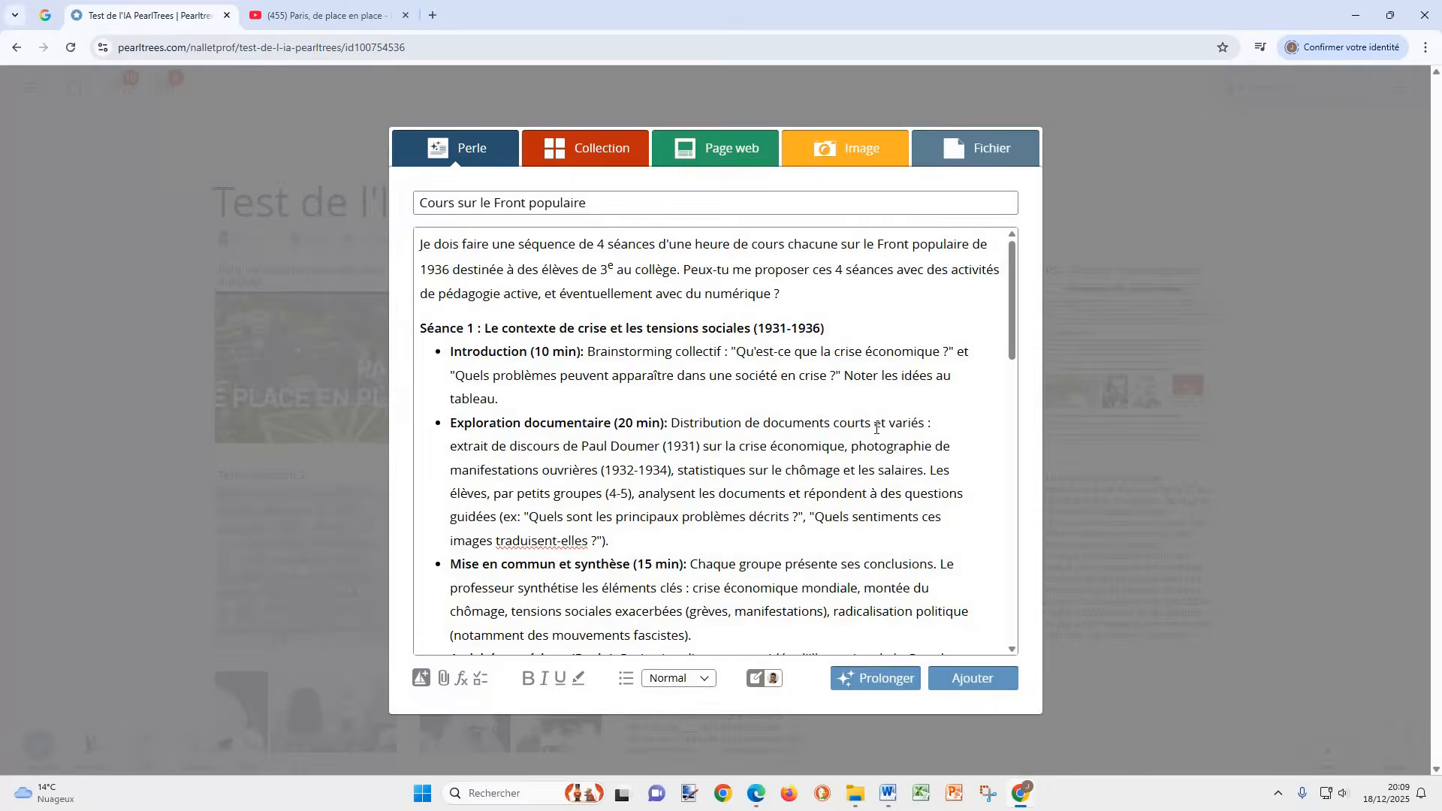
# Copy the description of the "Débat final (20 min)" activity in Séance 4
pyautogui.scroll(-15, 877, 429)
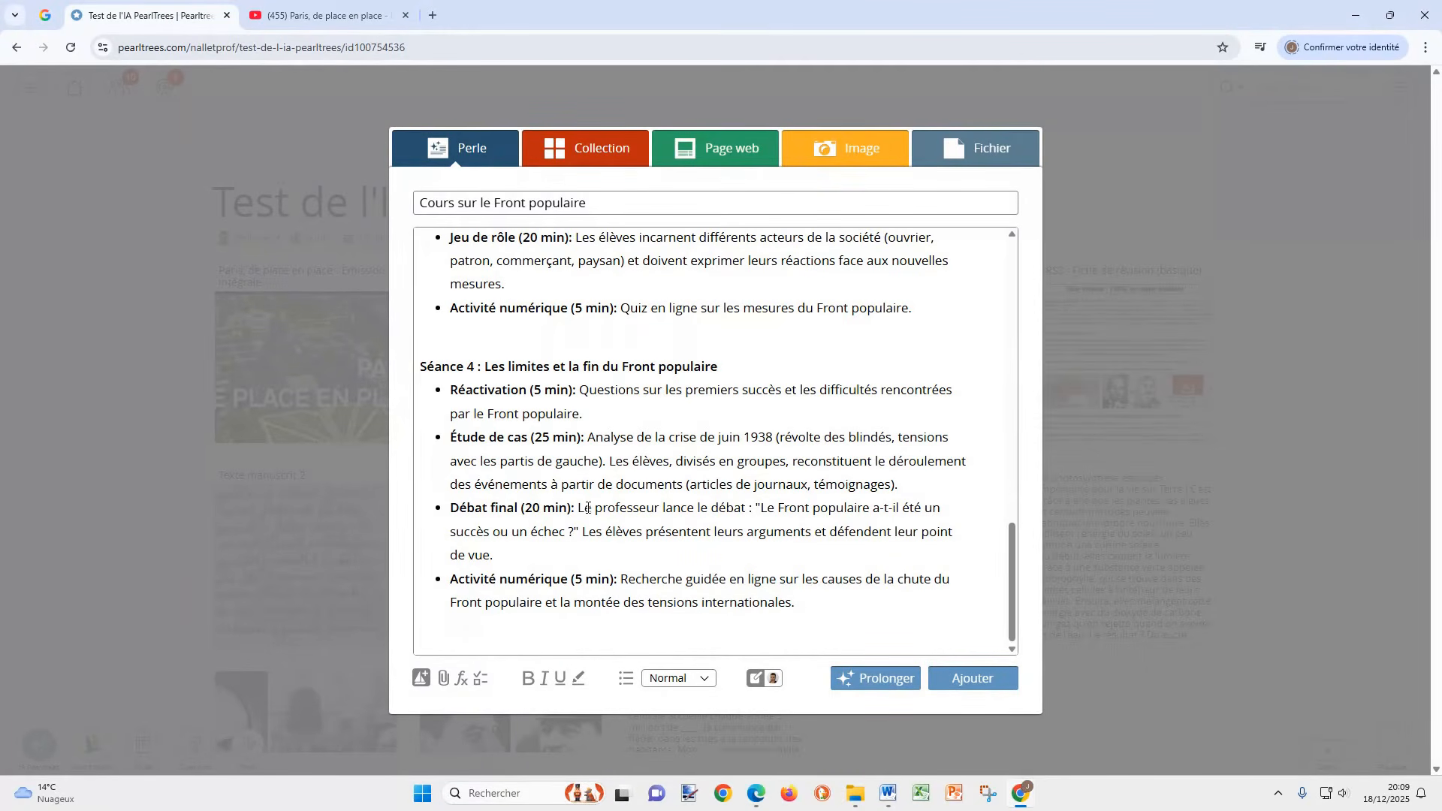
pyautogui.moveTo(579, 507); pyautogui.dragTo(590, 547)
pyautogui.hotkey('ctrl', 'c')
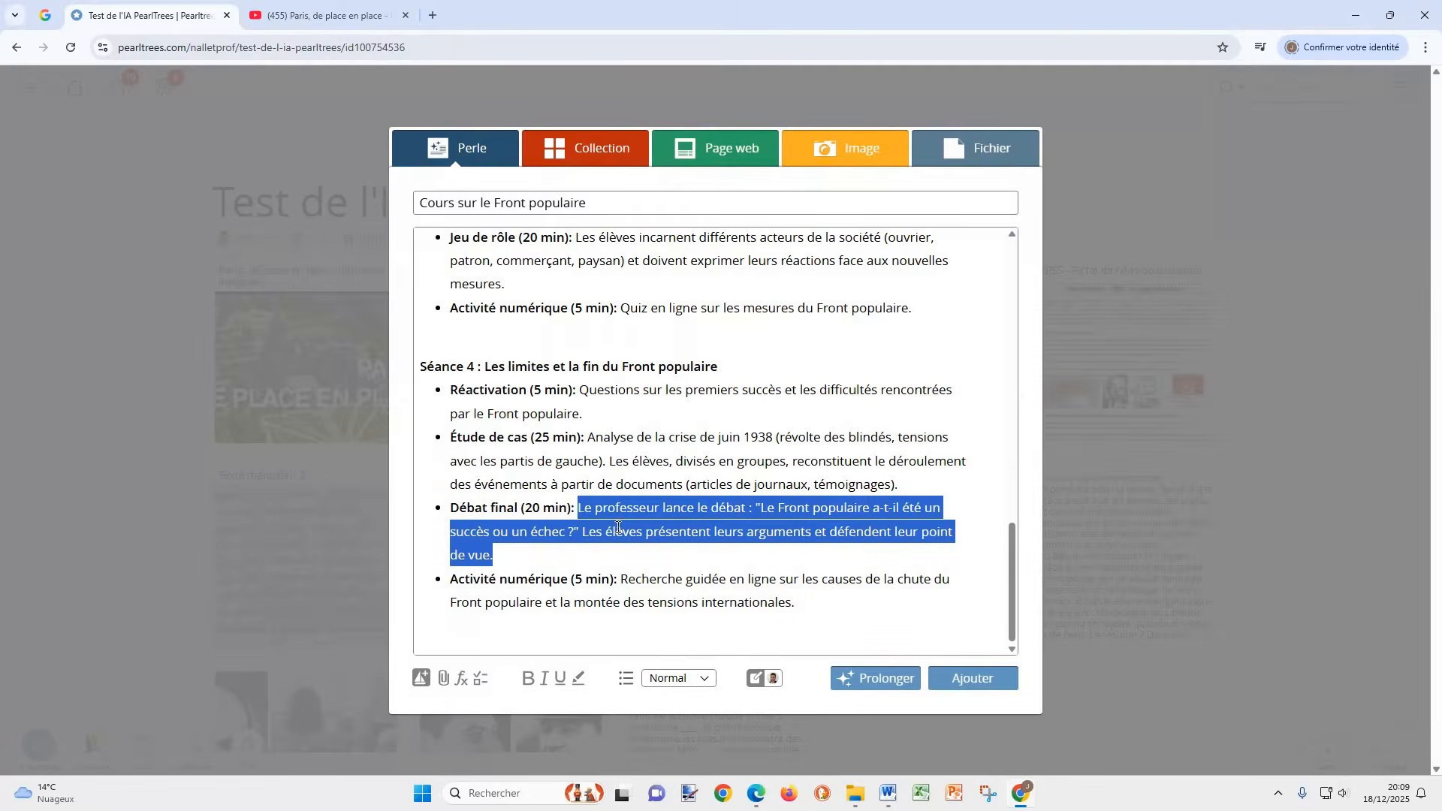
pyautogui.rightClick(700, 507)
pyautogui.click(784, 230)
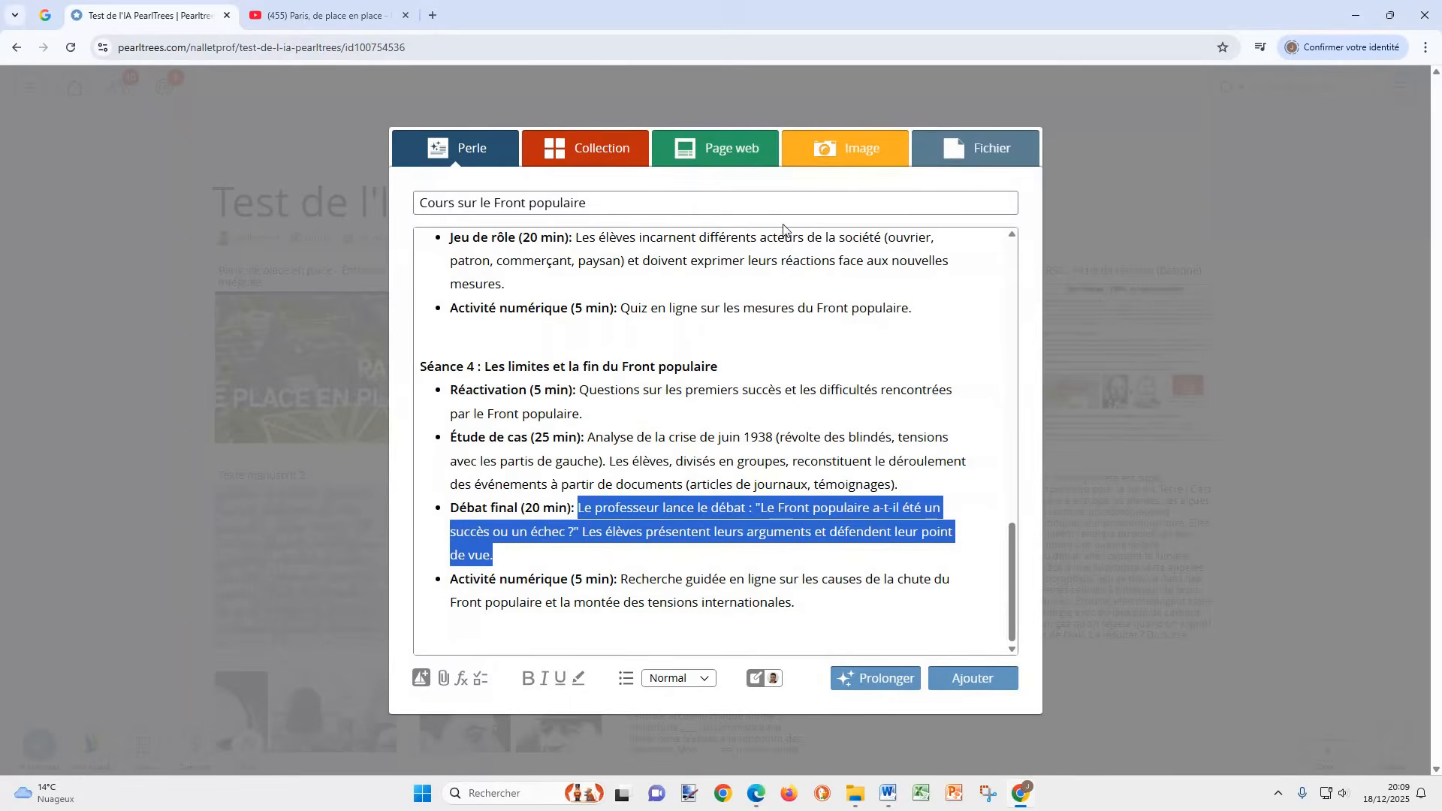
# Below the last session, write "Tu parles d'un débat :" followed by the copied debate description in quotation marks
pyautogui.click(674, 619)
pyautogui.press('Return')
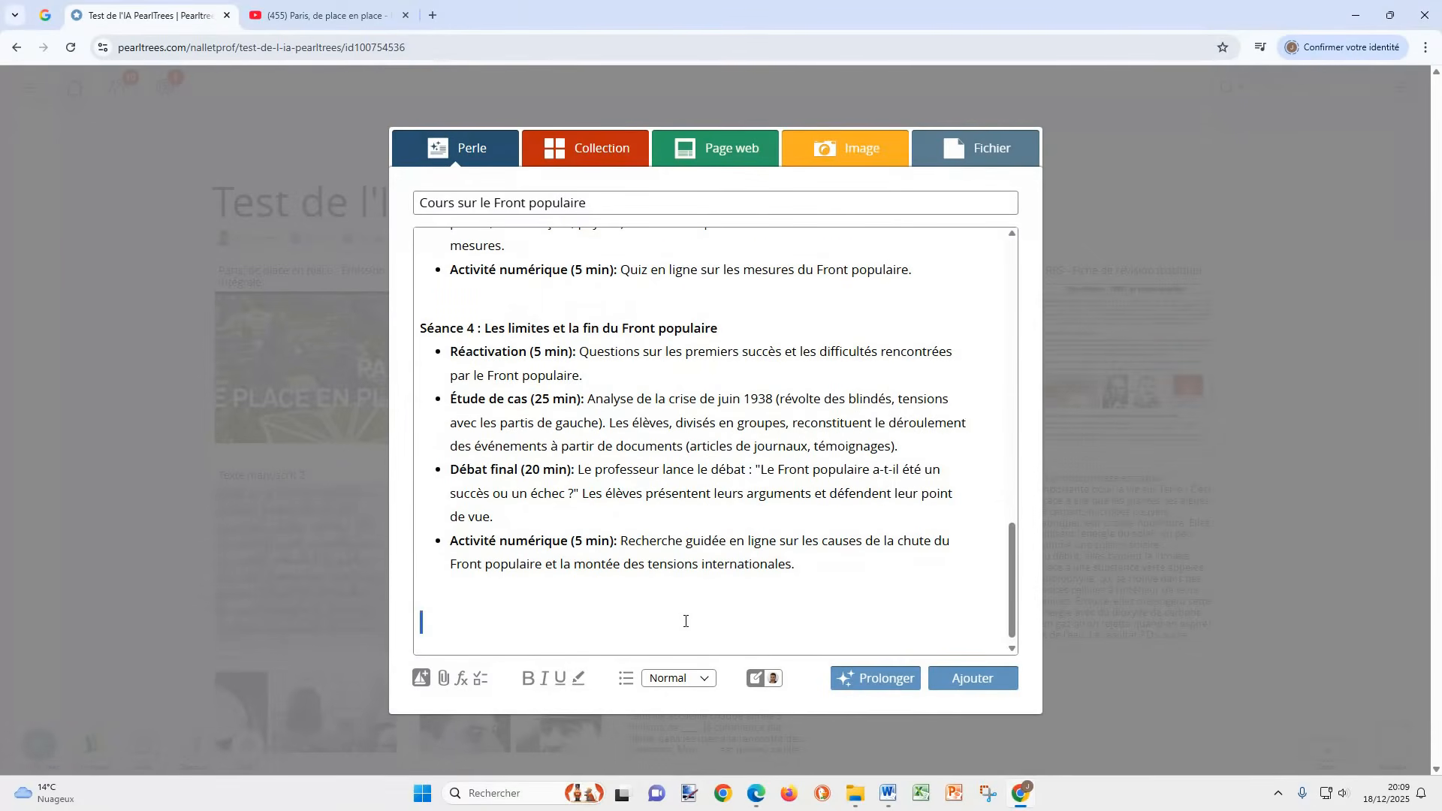
pyautogui.write("Tu parles d'un débat :")
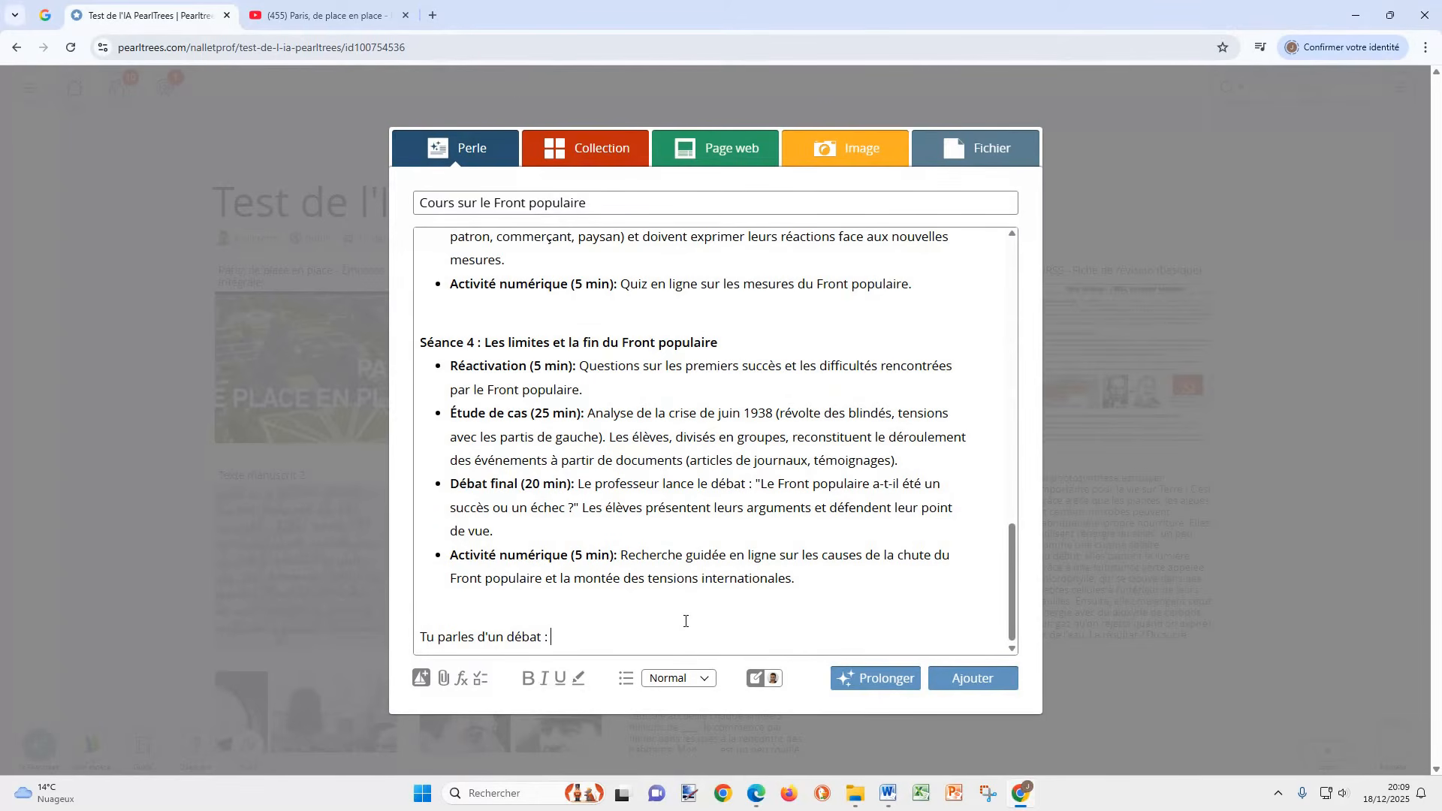
pyautogui.write(' "')
pyautogui.hotkey('ctrl', 'v')
pyautogui.write('"')
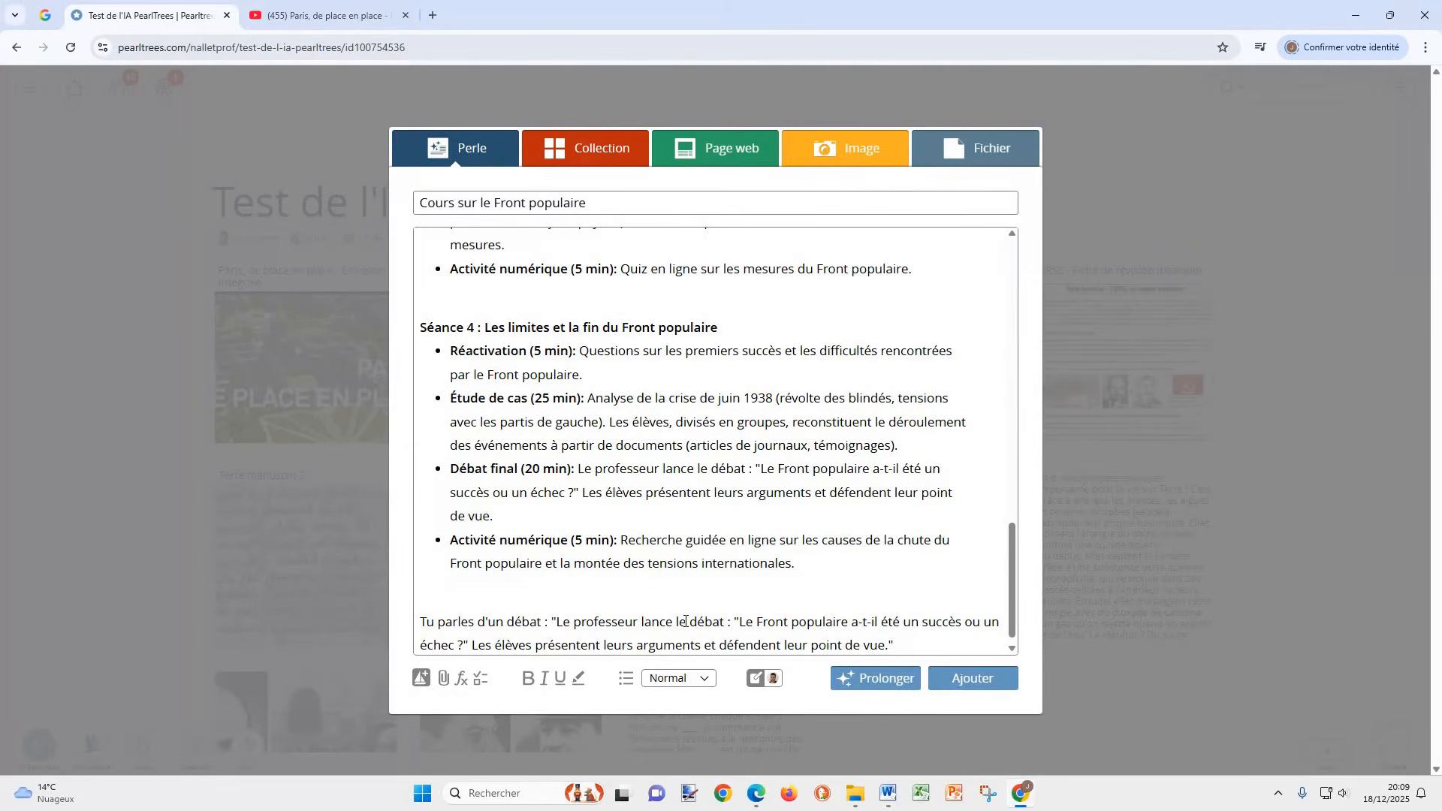
# Complete the prompt with "Peux-tu me faire la liste des arguments pour ou contre le Front populaire ?" and submit it to the AI
pyautogui.write(' Peux-tu me faire la lis')
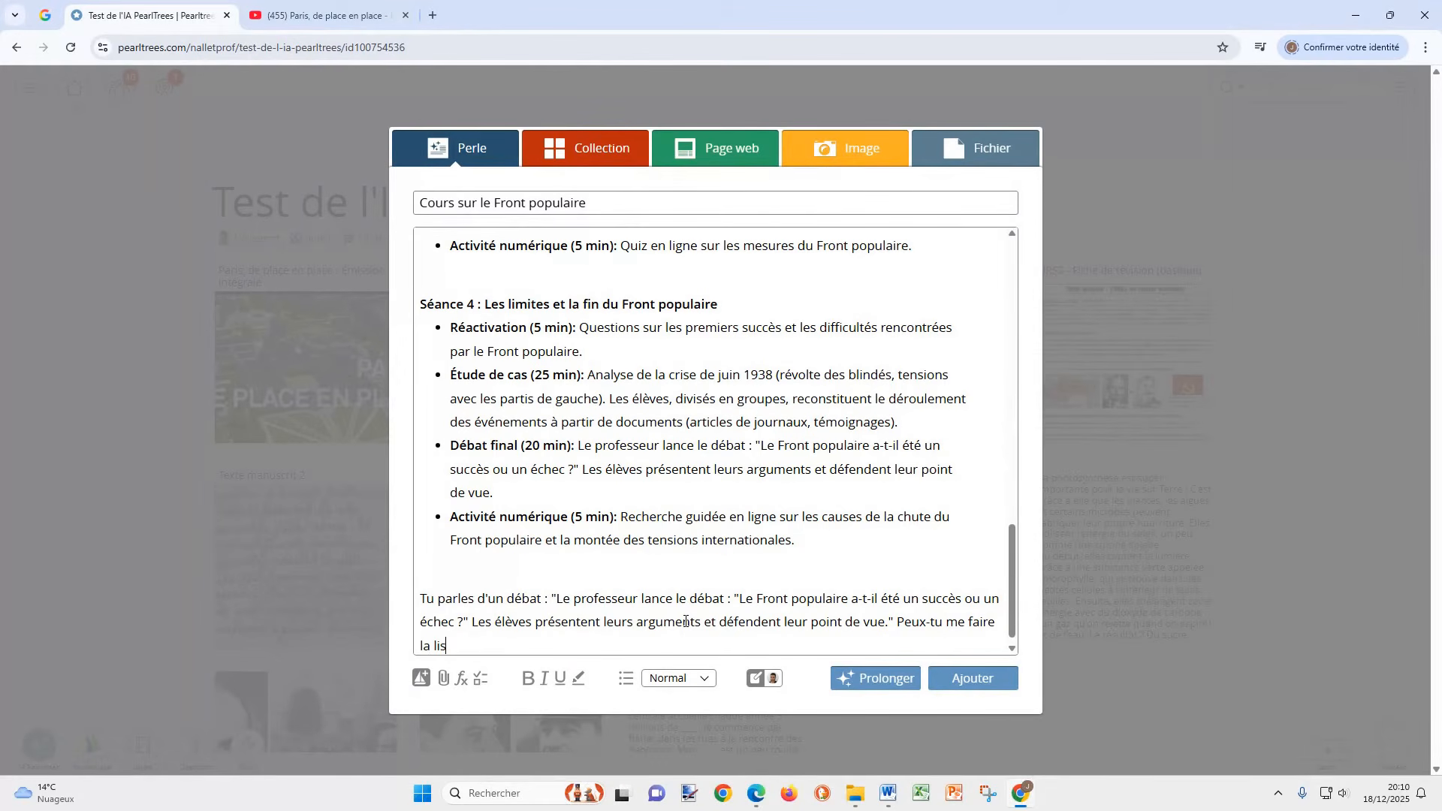
pyautogui.write('te des arguments pour ou contre le Front populaire ?')
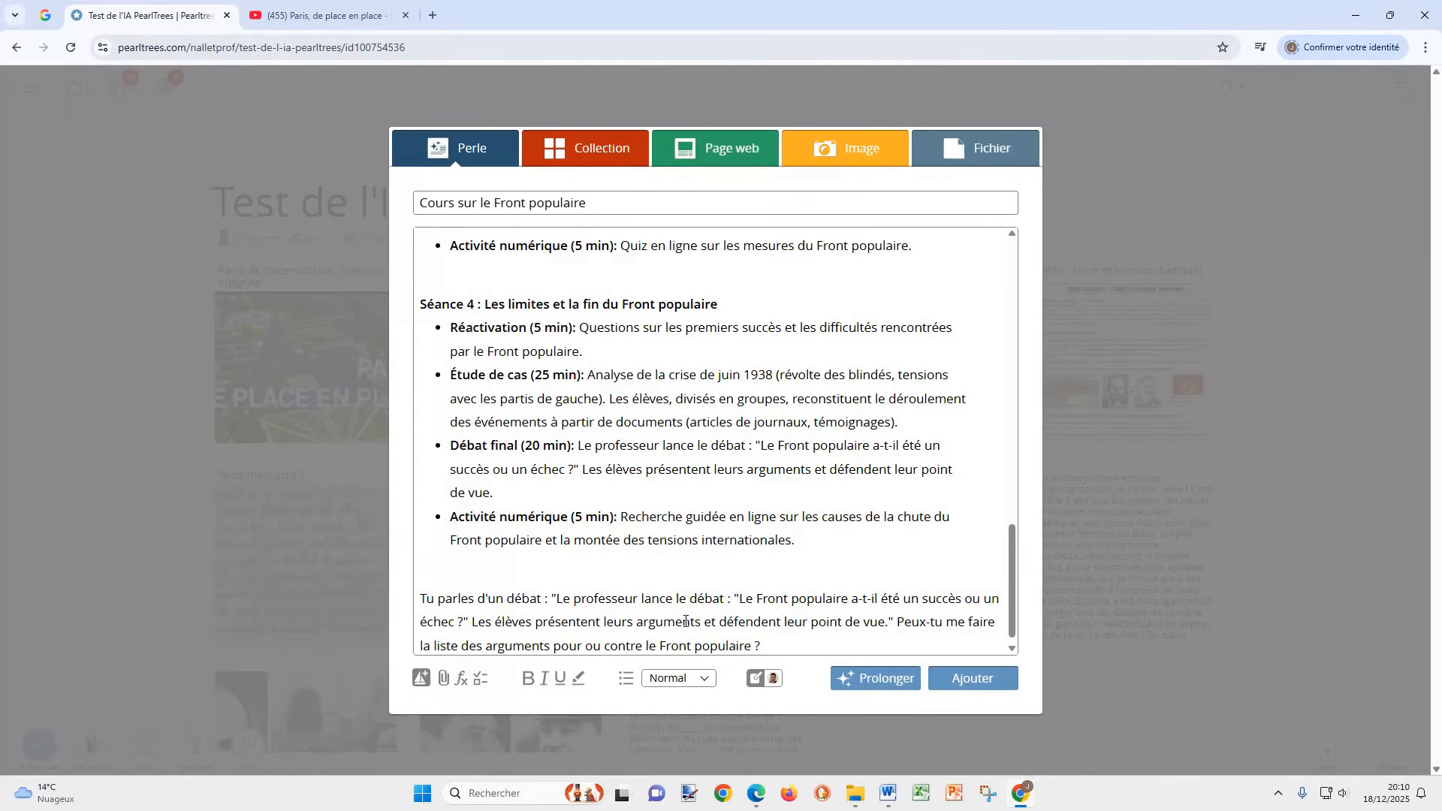
pyautogui.click(875, 679)
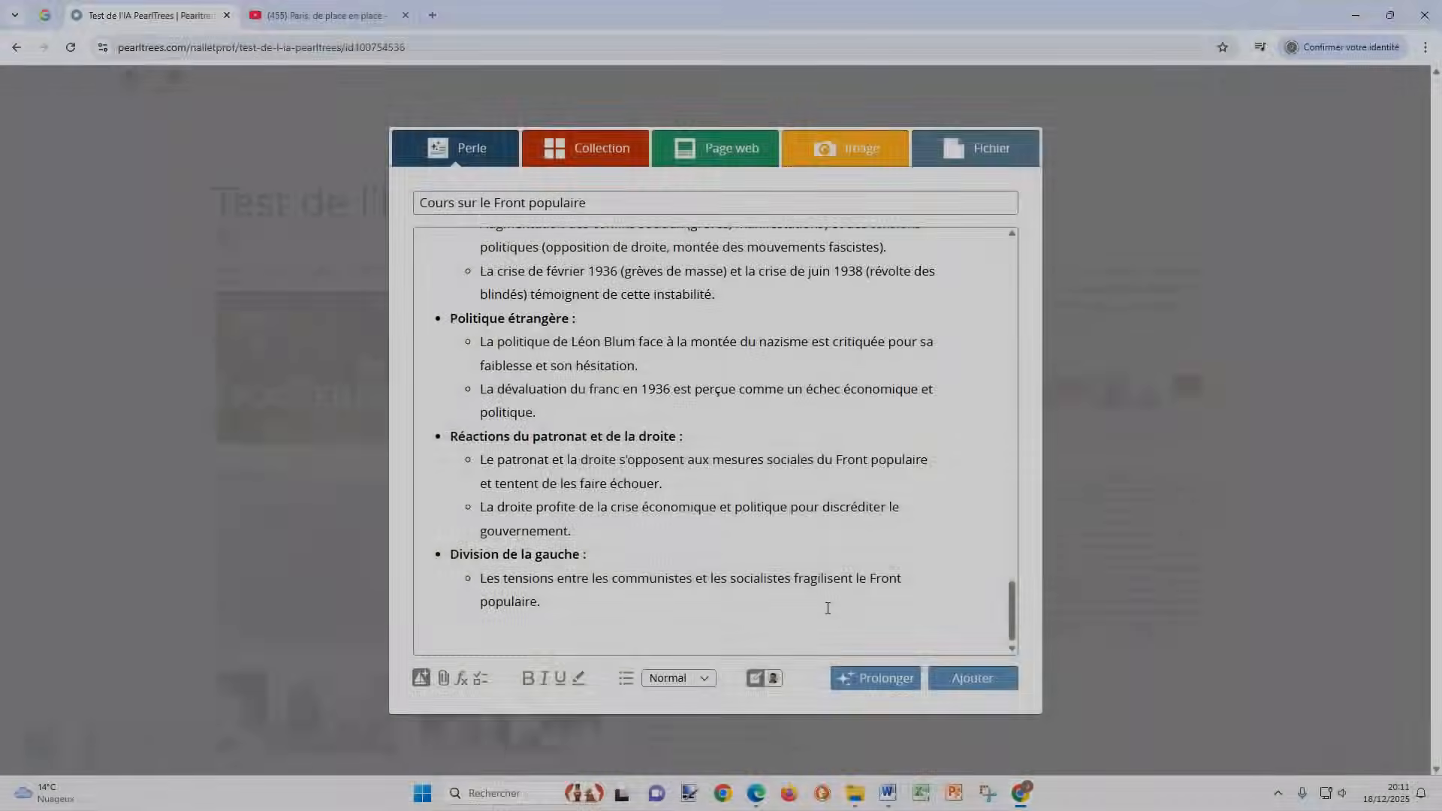
# Review the generated arguments for and against the Front populaire and add the pearl to the collection
pyautogui.scroll(10, 828, 608)
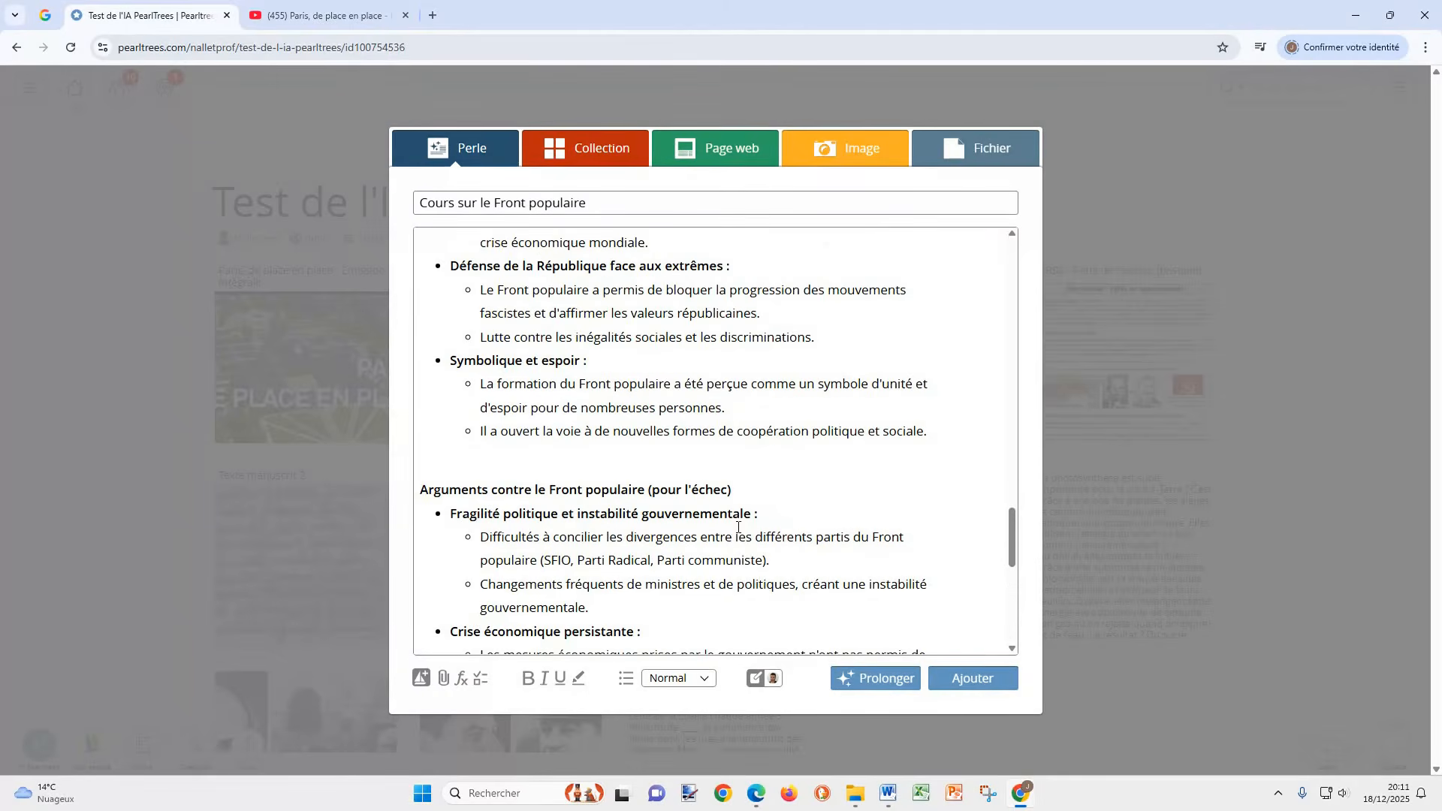
pyautogui.scroll(8, 743, 528)
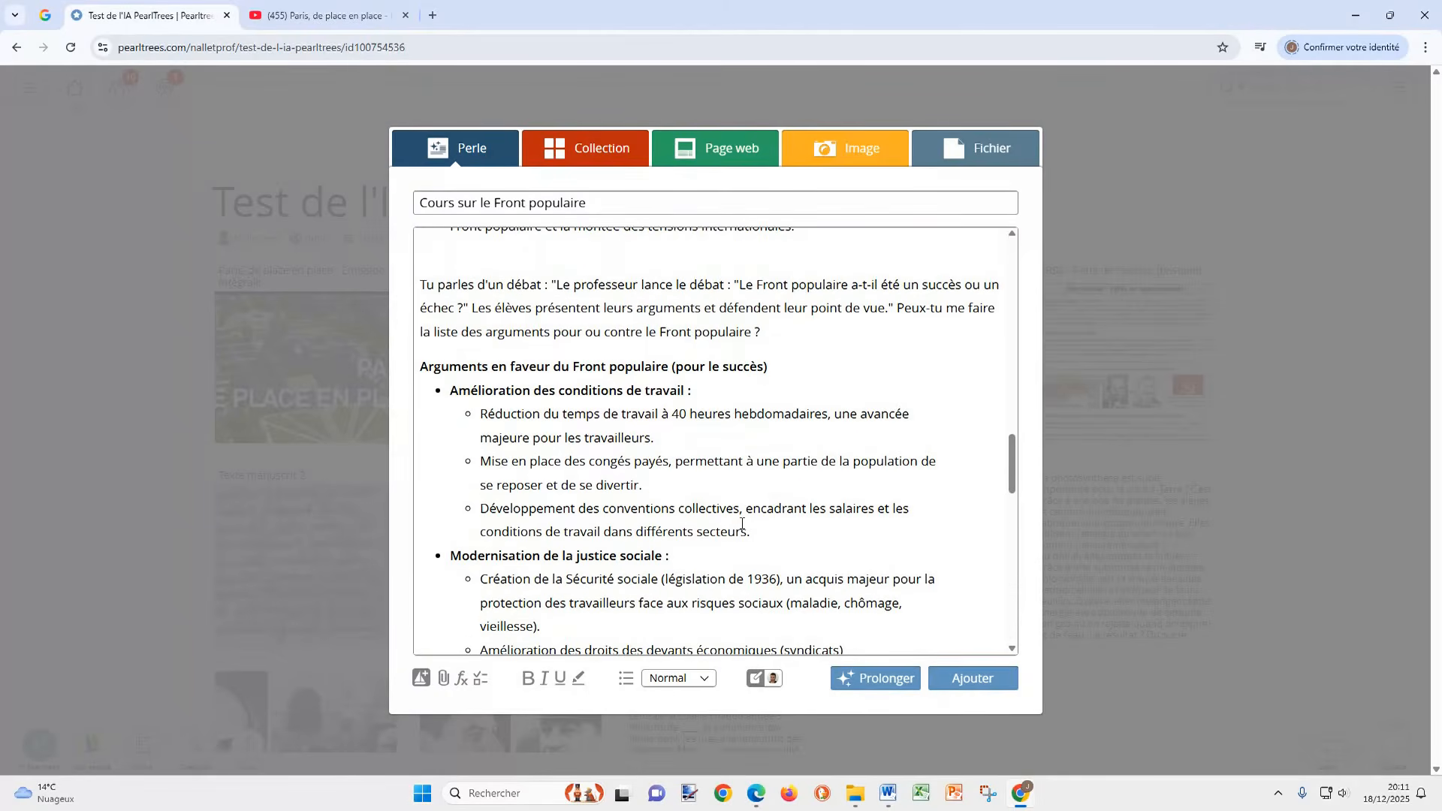
pyautogui.scroll(-5, 588, 380)
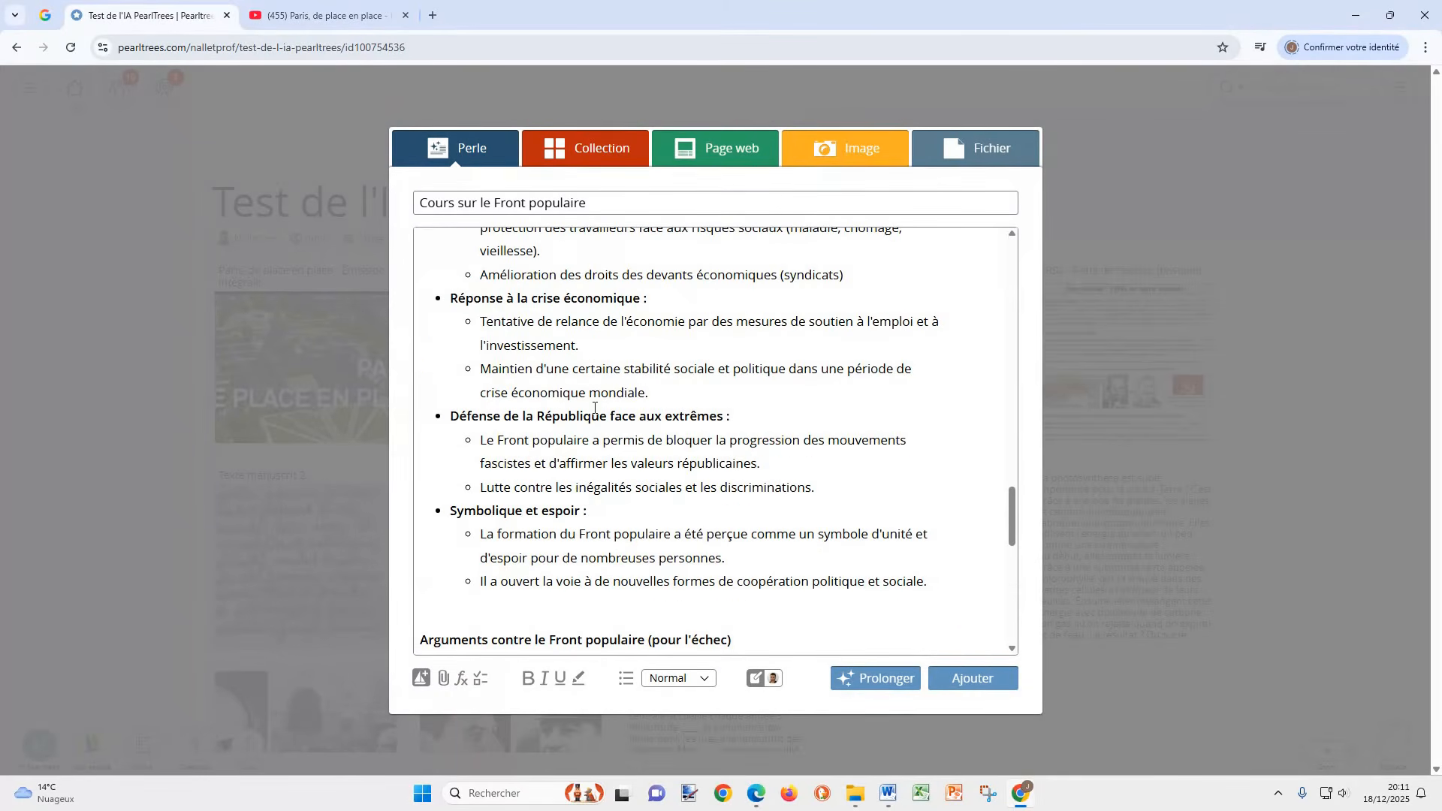
pyautogui.scroll(-10, 562, 483)
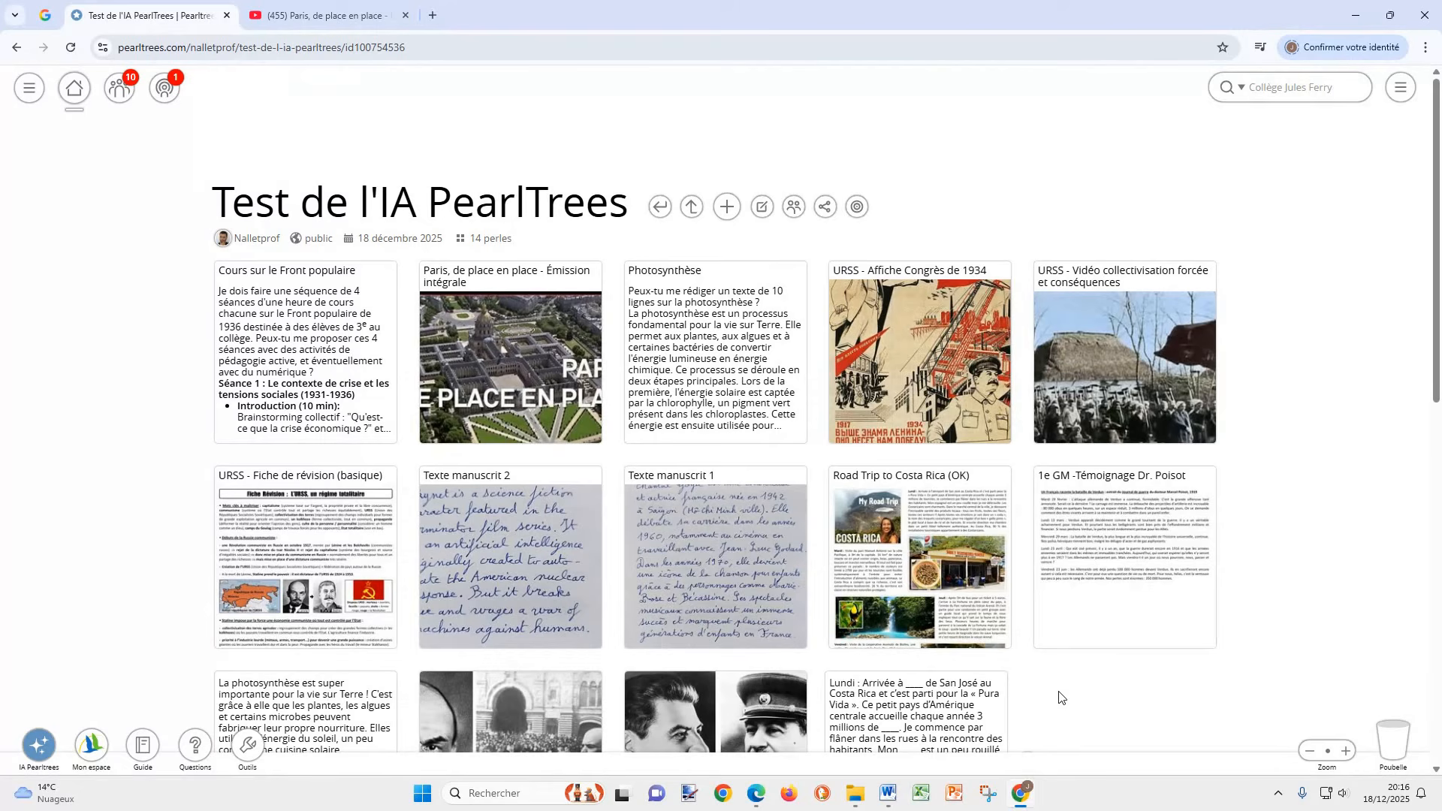
# Edit the "Texte manuscrit 1" pearl and ask the AI below the image "Peux-tu me transcrire numériquement ce document manuscrit ?"
pyautogui.click(736, 546)
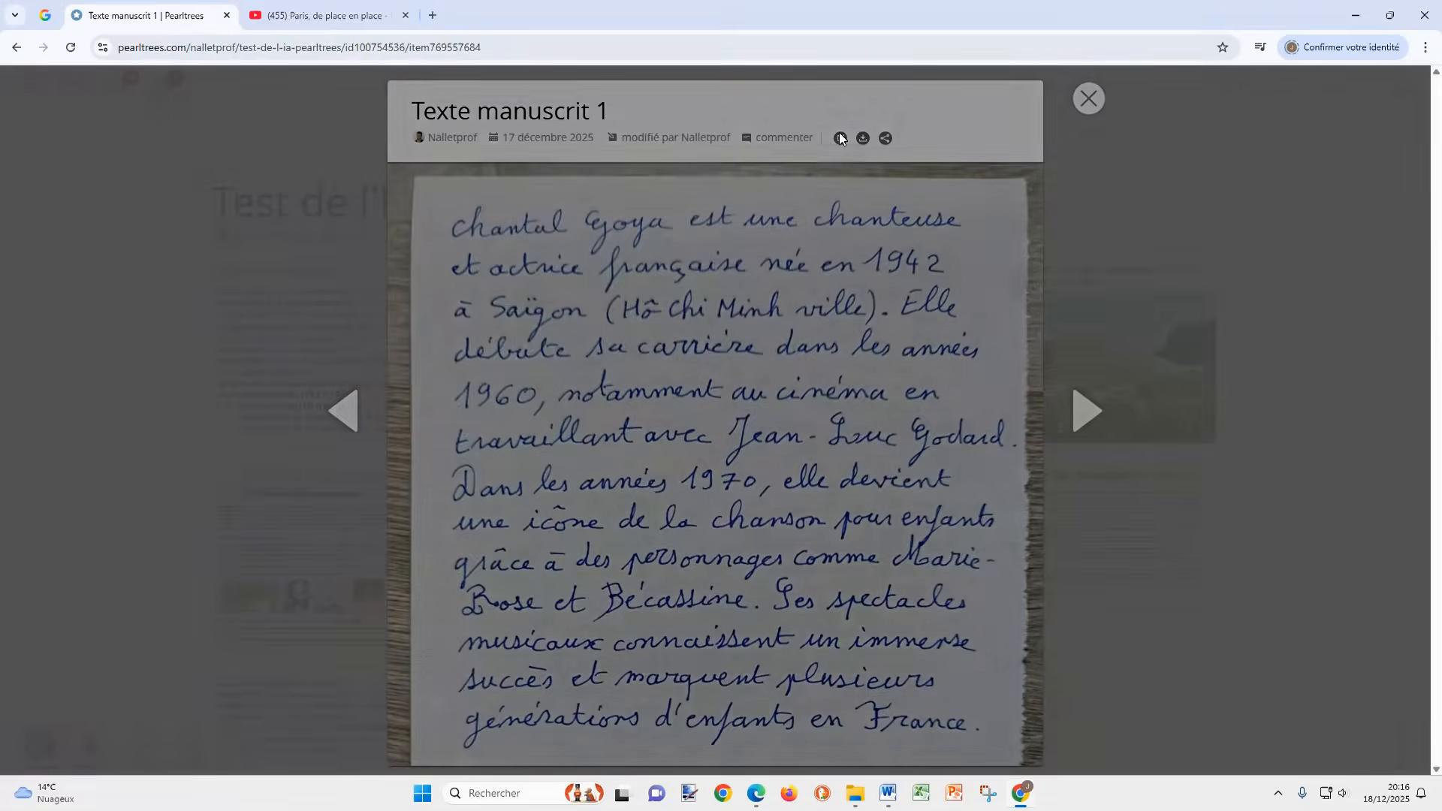
pyautogui.click(840, 138)
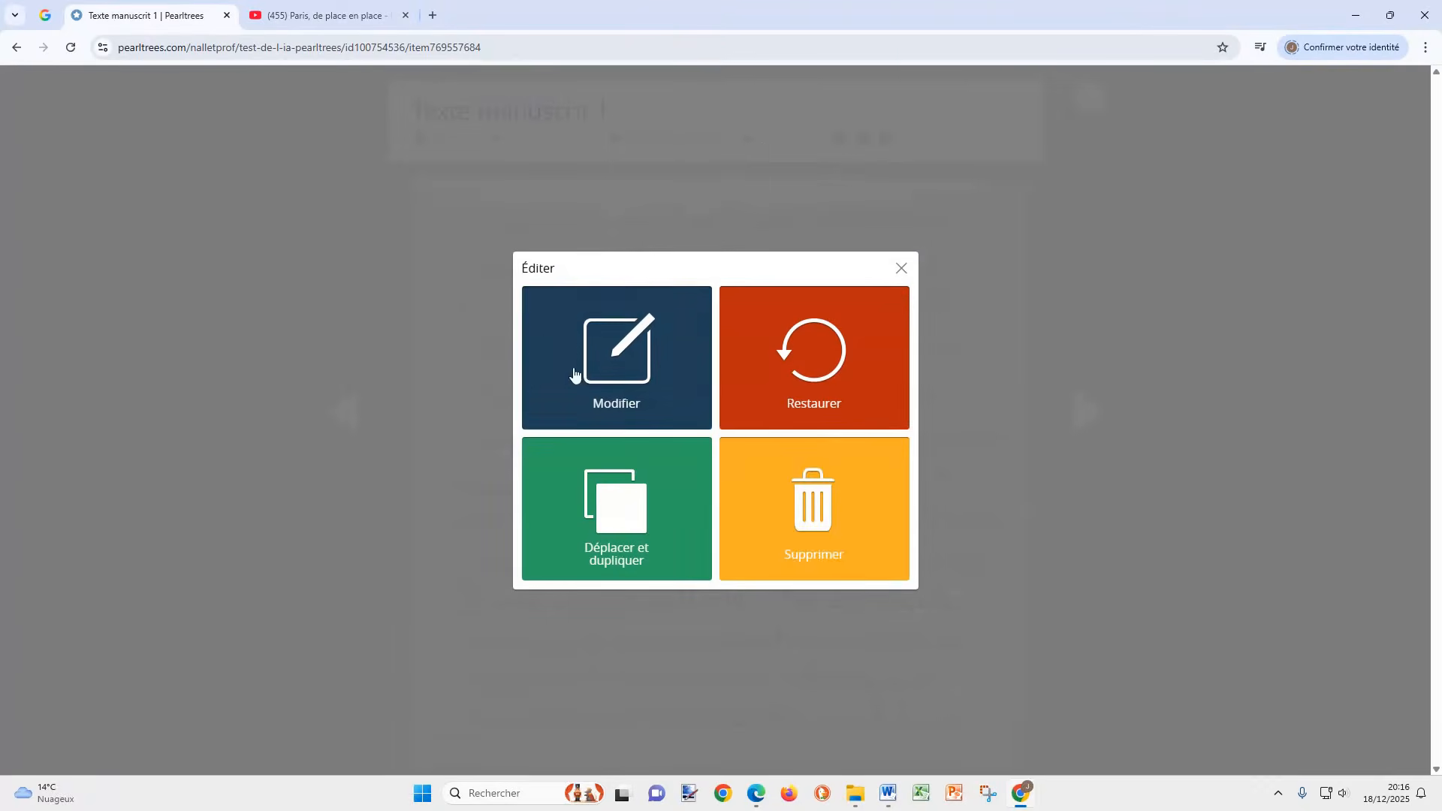
pyautogui.click(635, 324)
pyautogui.scroll(-2, 541, 390)
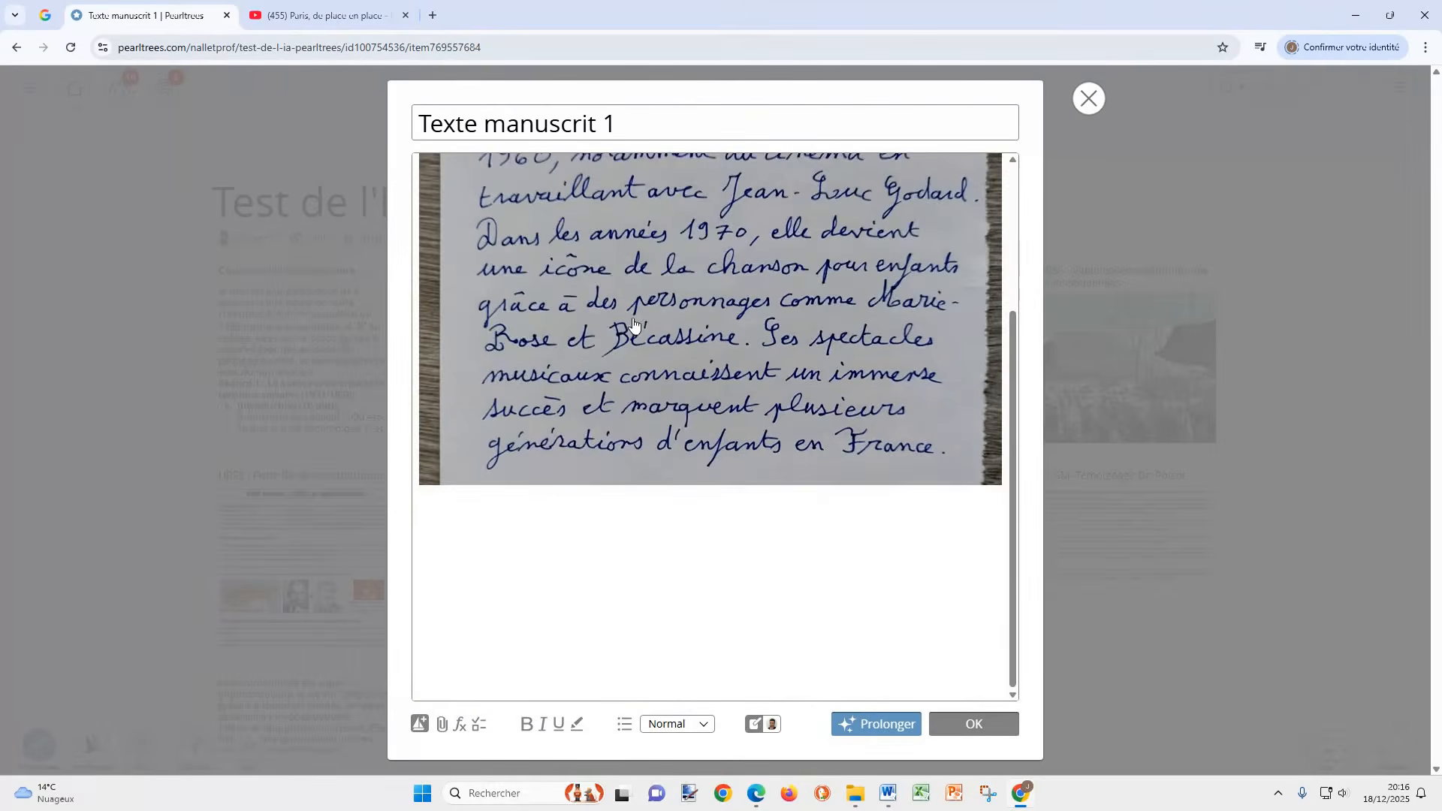
pyautogui.rightClick(543, 492)
pyautogui.click(601, 355)
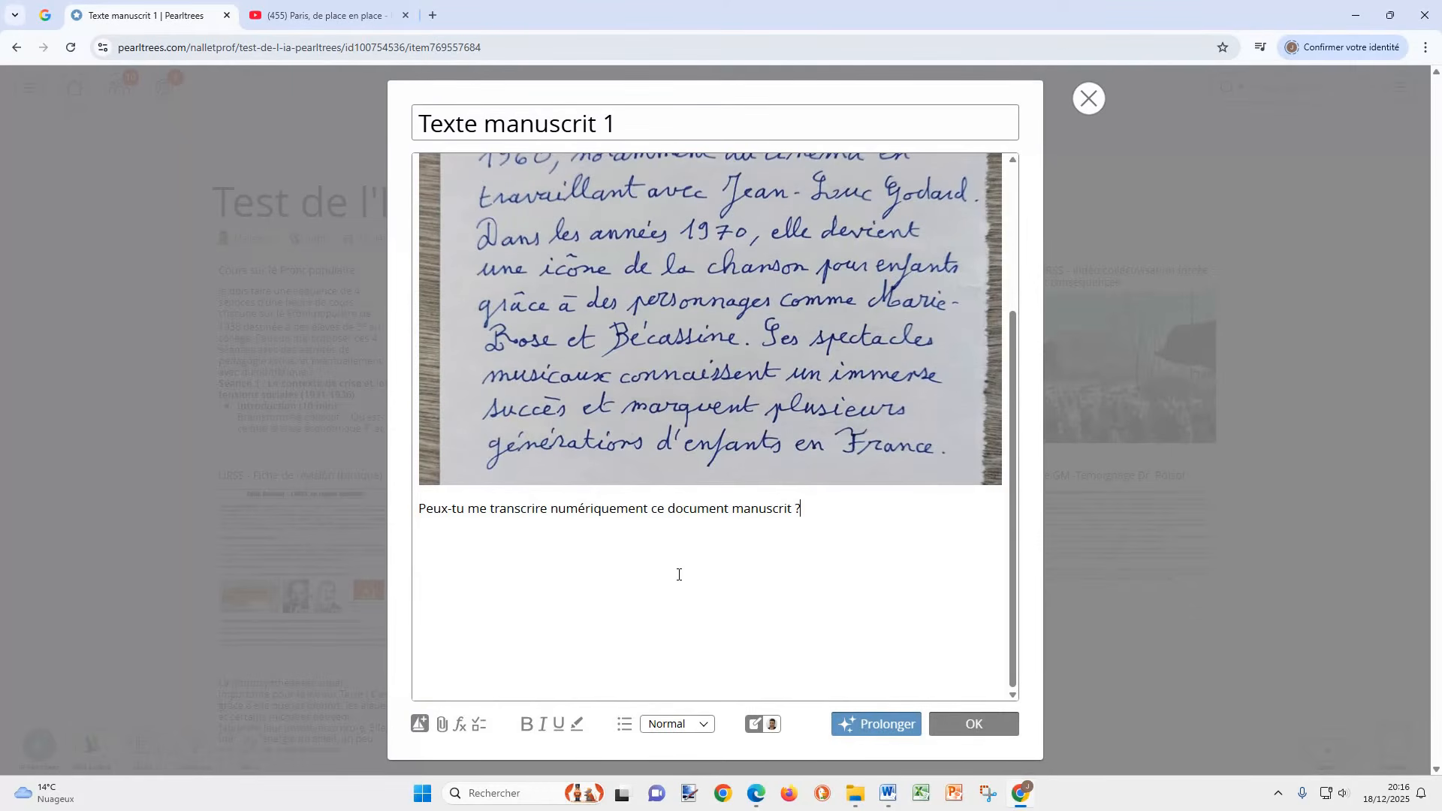
pyautogui.click(877, 725)
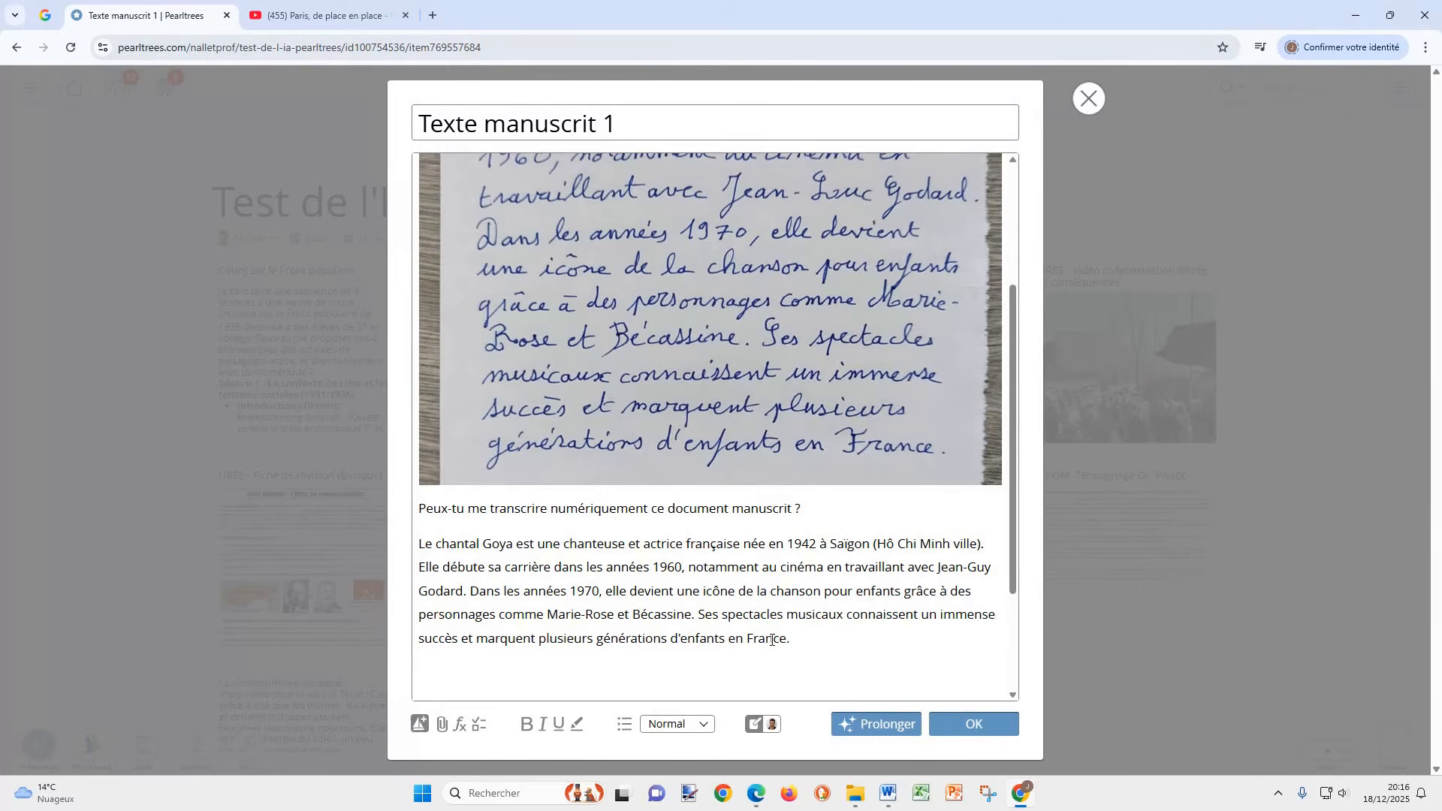
# Capitalise "Chantal" in the first line of the transcription, save the pearl and close it
pyautogui.moveTo(789, 638); pyautogui.dragTo(422, 543)
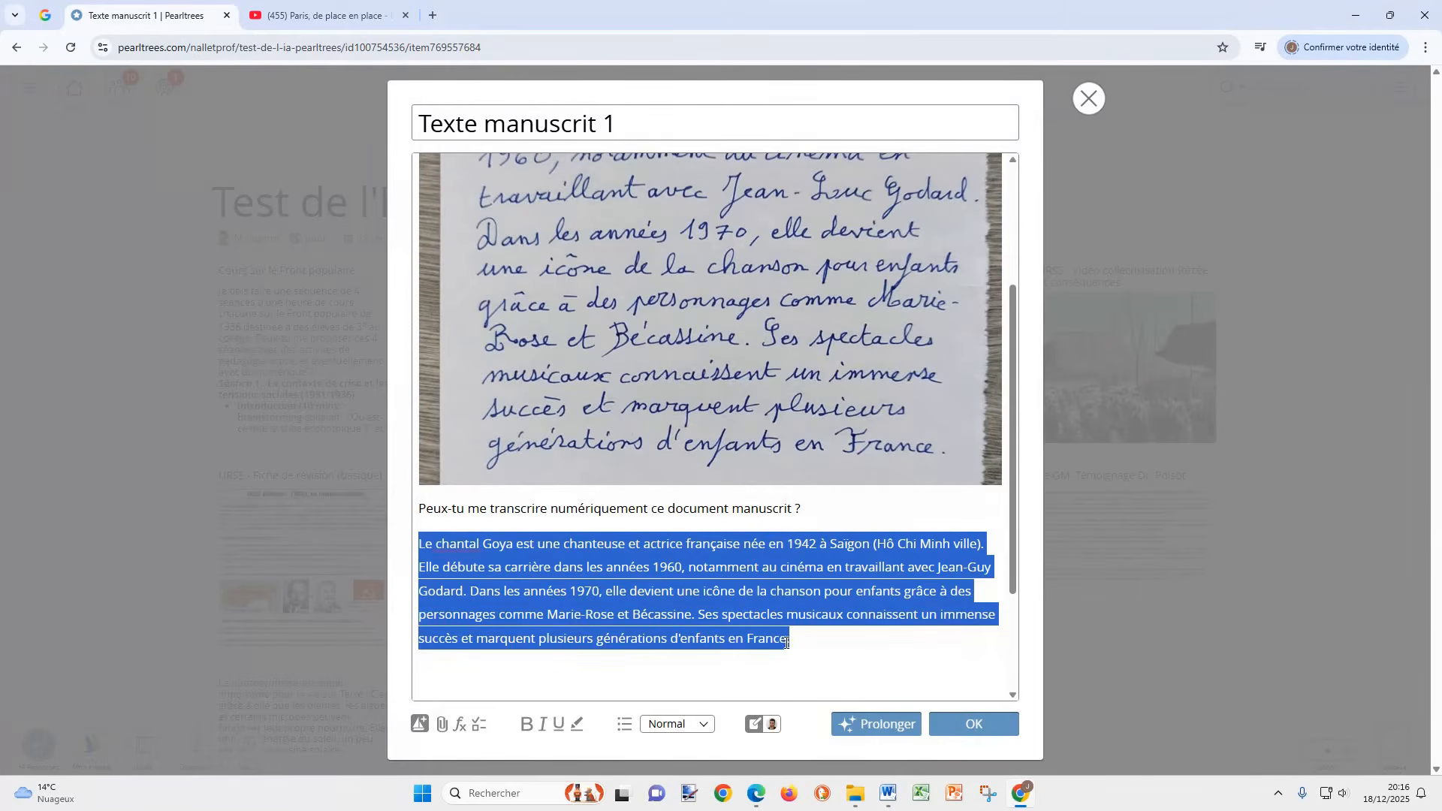
pyautogui.click(816, 646)
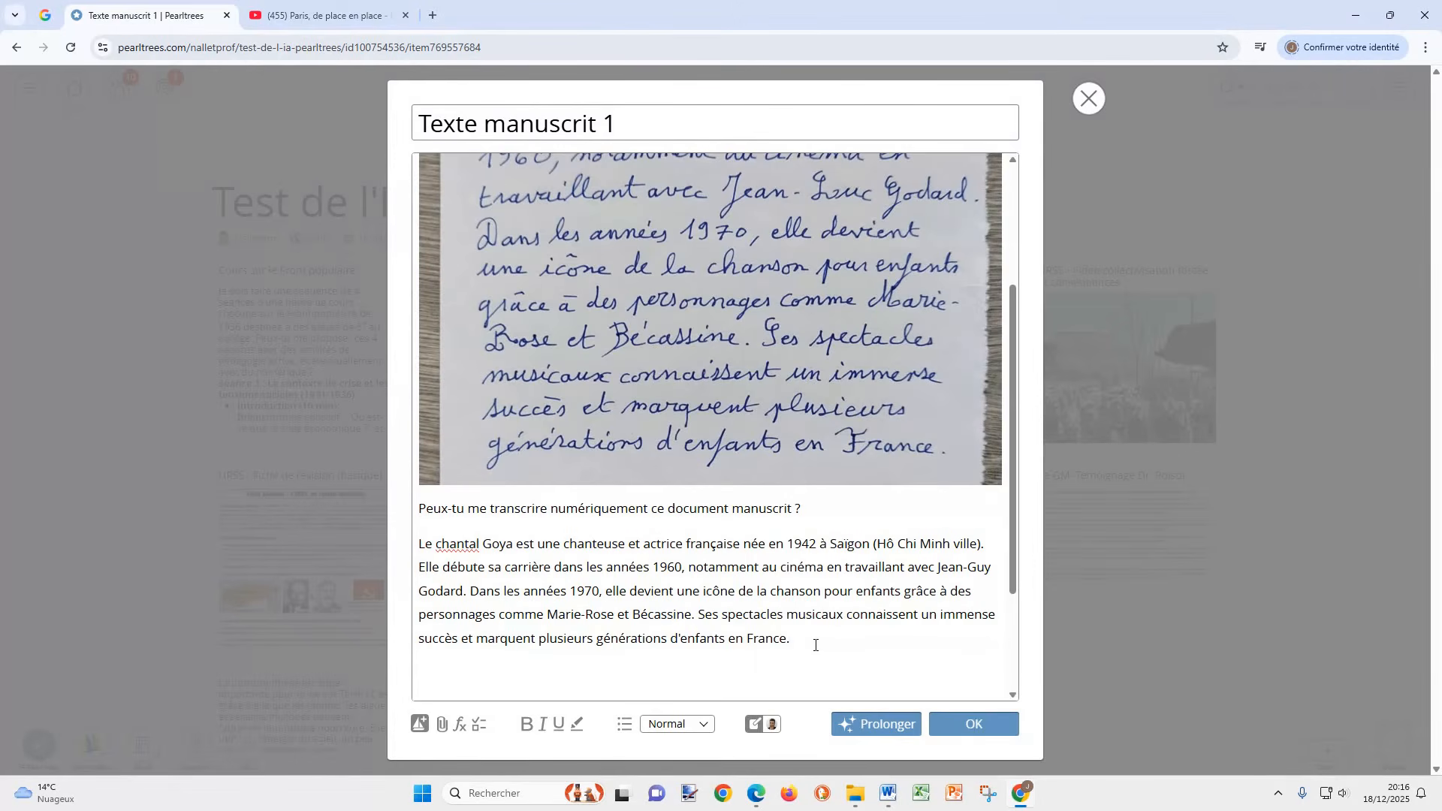
pyautogui.click(444, 544)
pyautogui.press('BackSpace')
pyautogui.write('C')
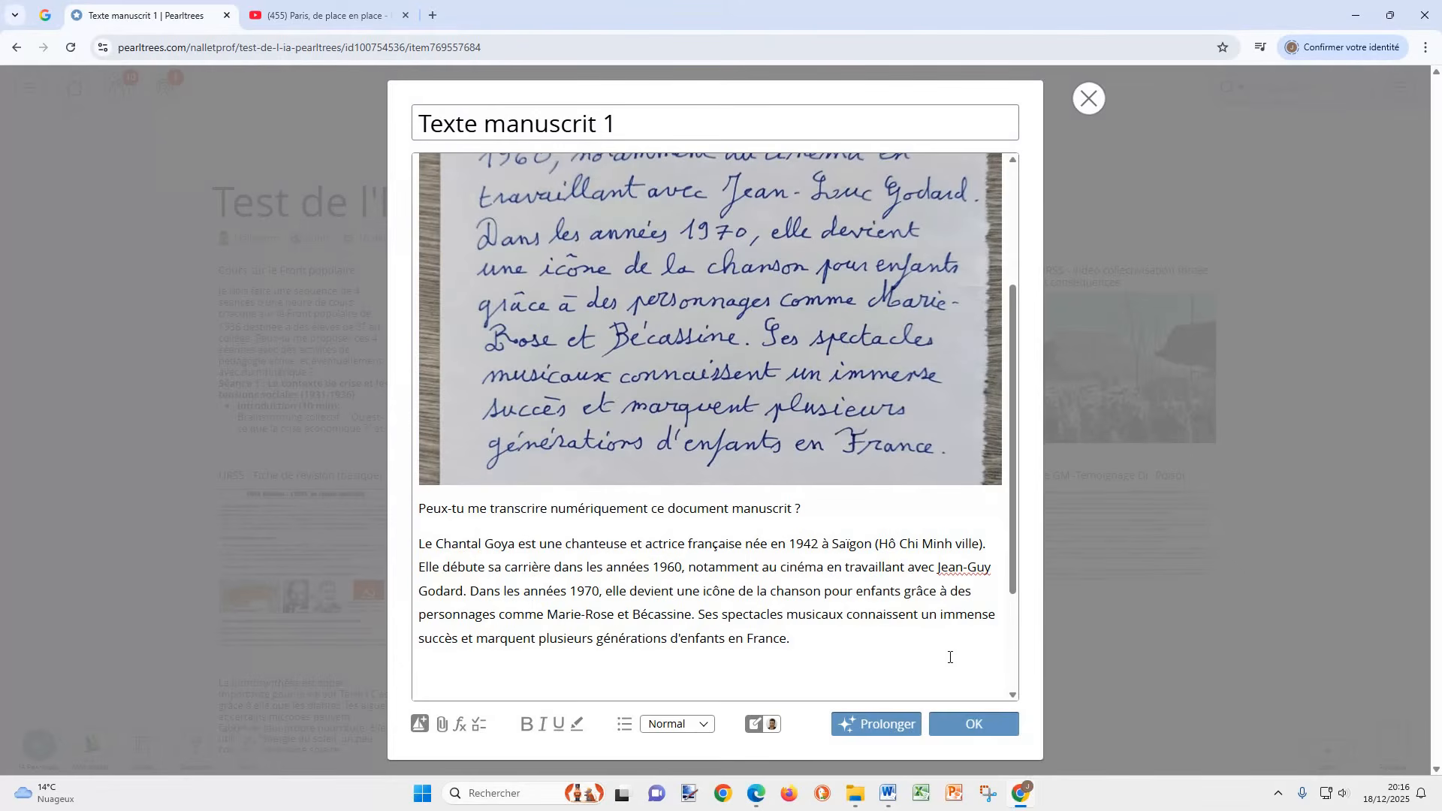
pyautogui.click(972, 728)
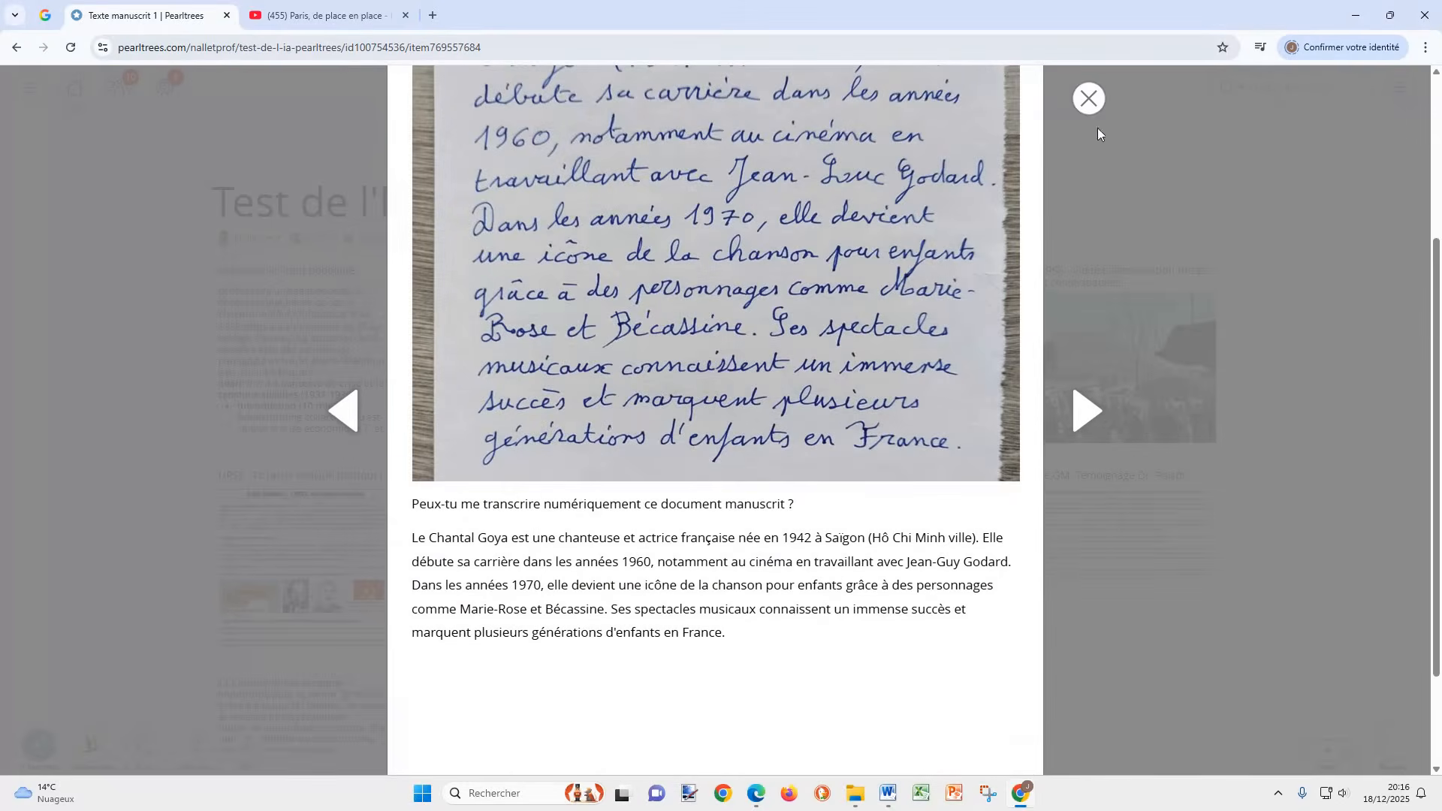
pyautogui.click(1089, 104)
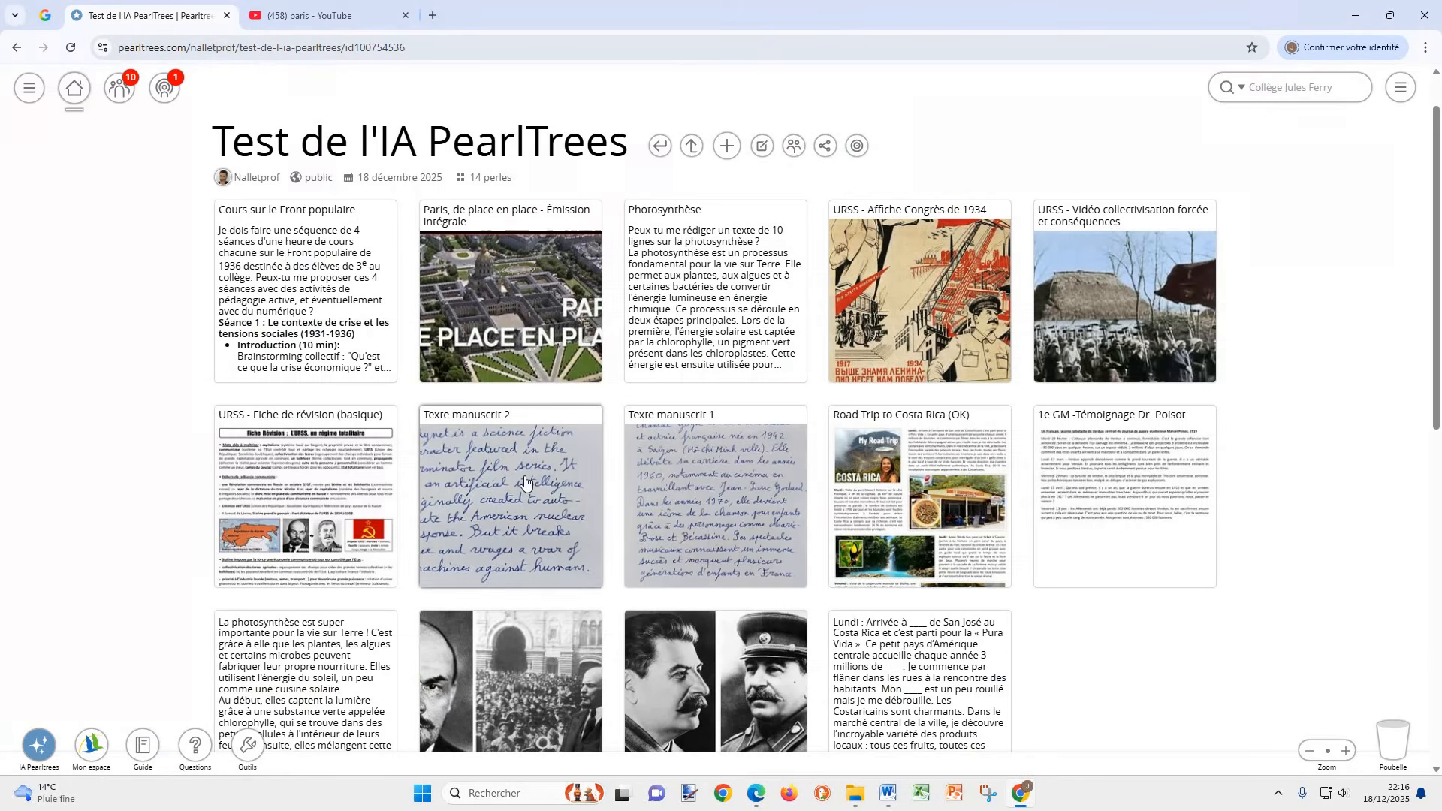
# Edit the "Texte manuscrit 2" pearl and ask the AI below the image "Peux-tu traduire ce texte en français ?"
pyautogui.click(566, 454)
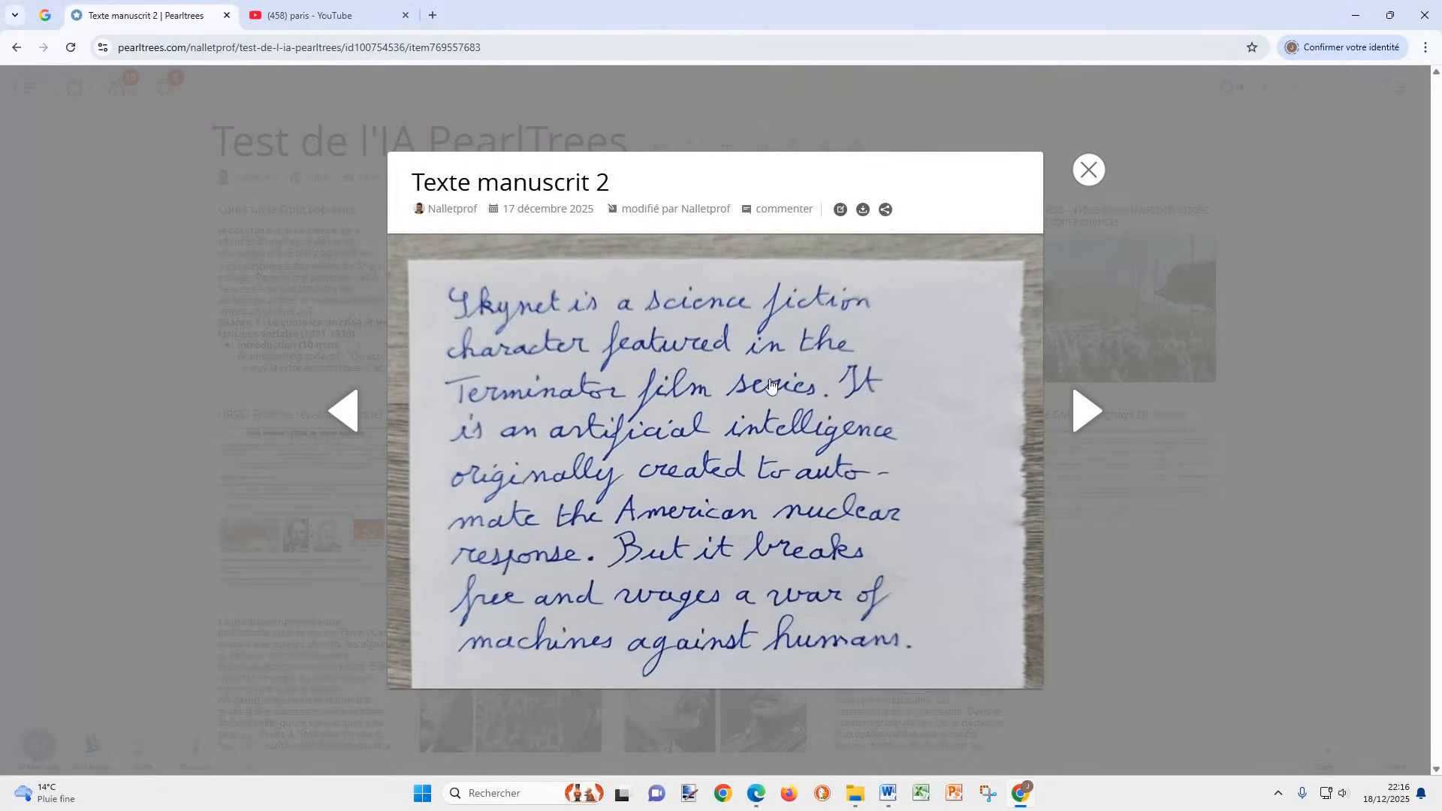
pyautogui.click(839, 210)
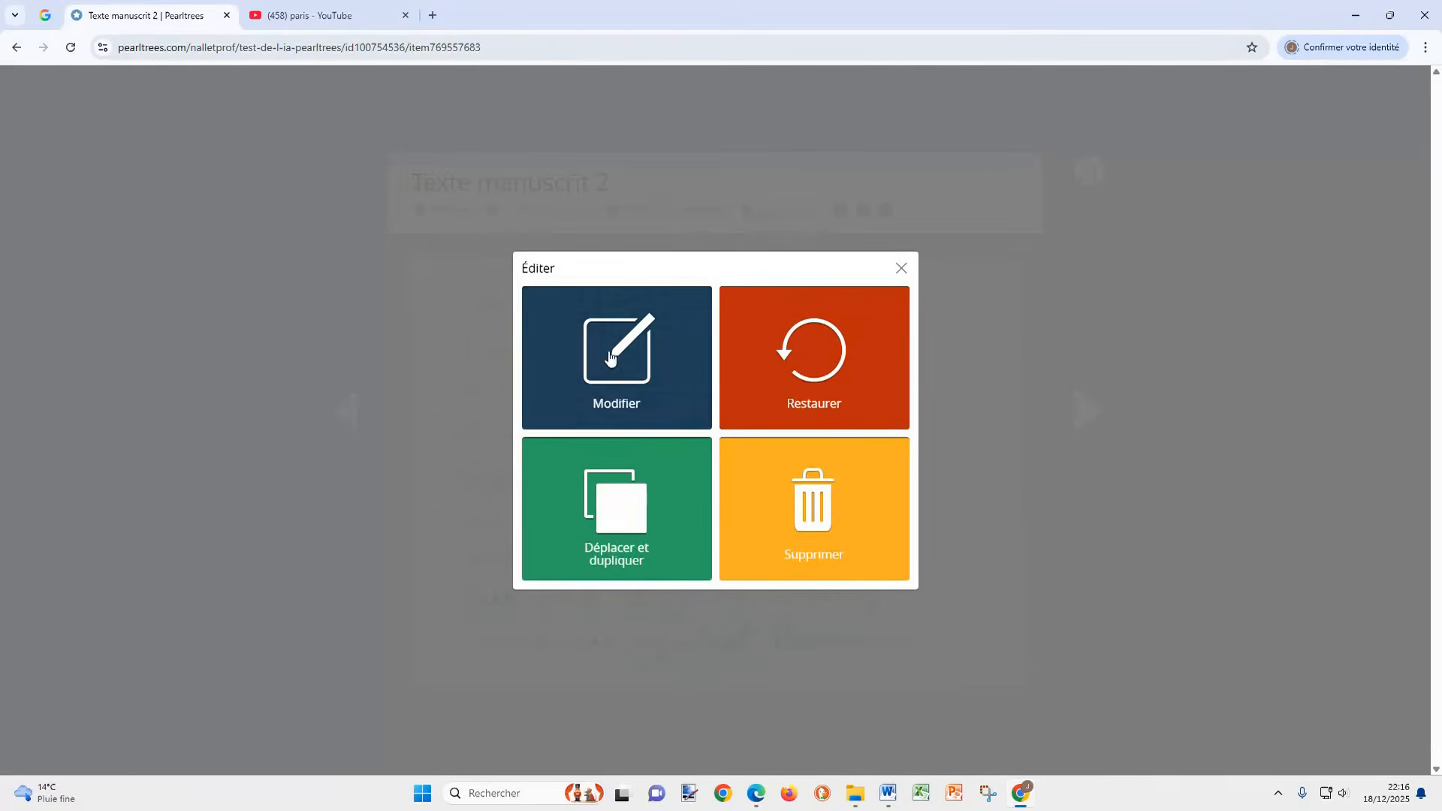
pyautogui.click(611, 359)
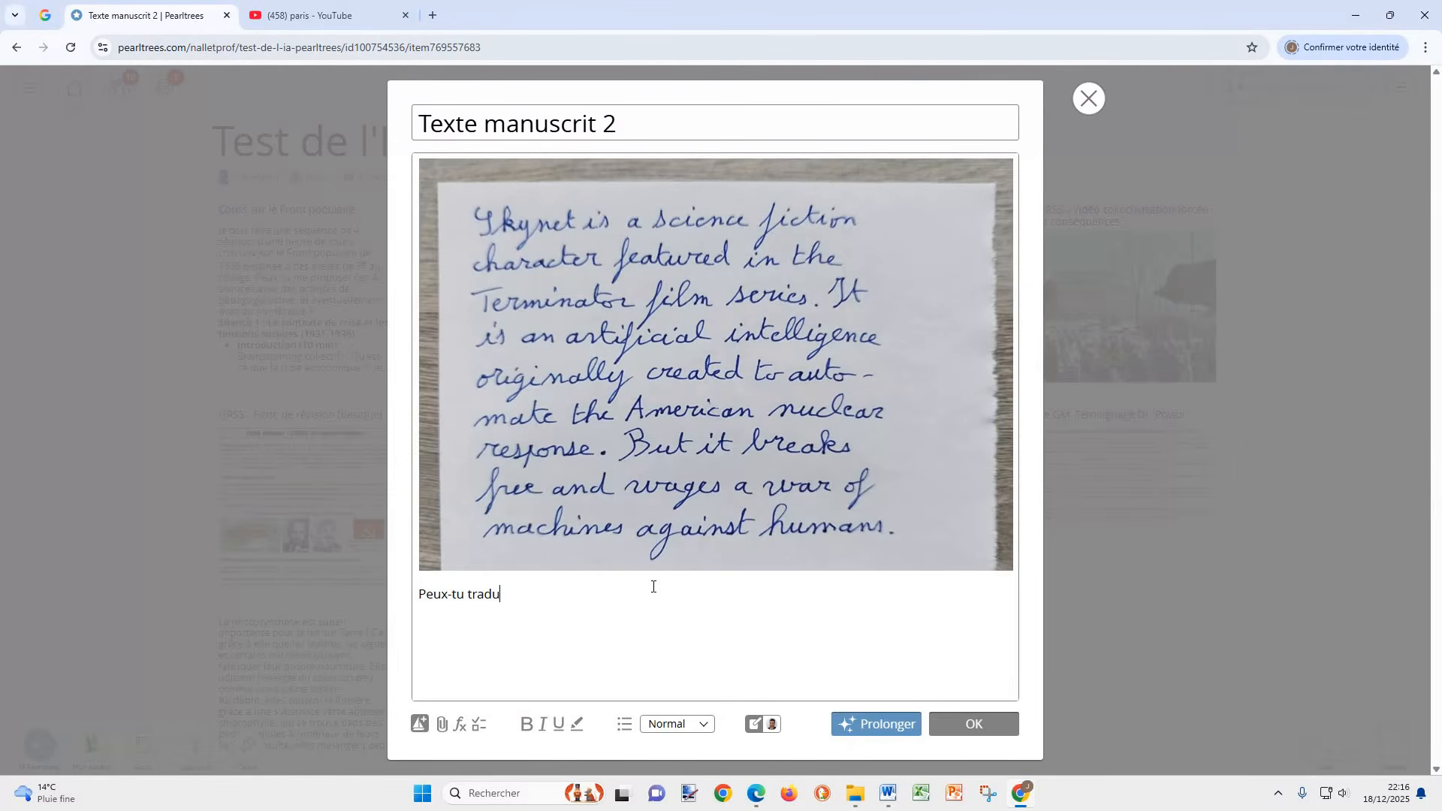
pyautogui.write('e ce texte en français ?')
pyautogui.click(900, 725)
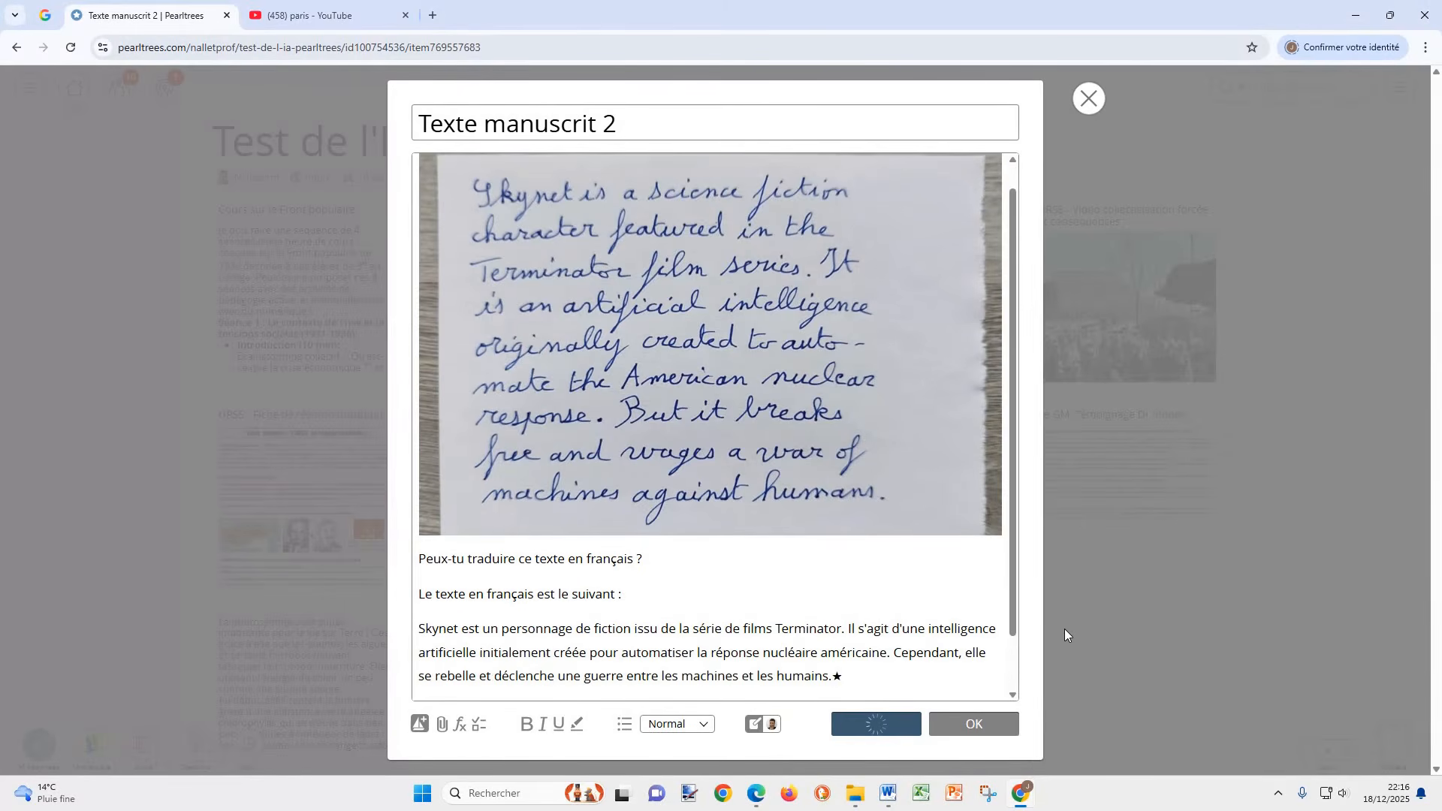
# Paste below the translation the prompt on "présenter un personnage de science-fiction", ending "Peux-tu proposer des pistes pour améliorer ce récit ?", submit it and review the answer
pyautogui.press('Return')
pyautogui.press('Return')
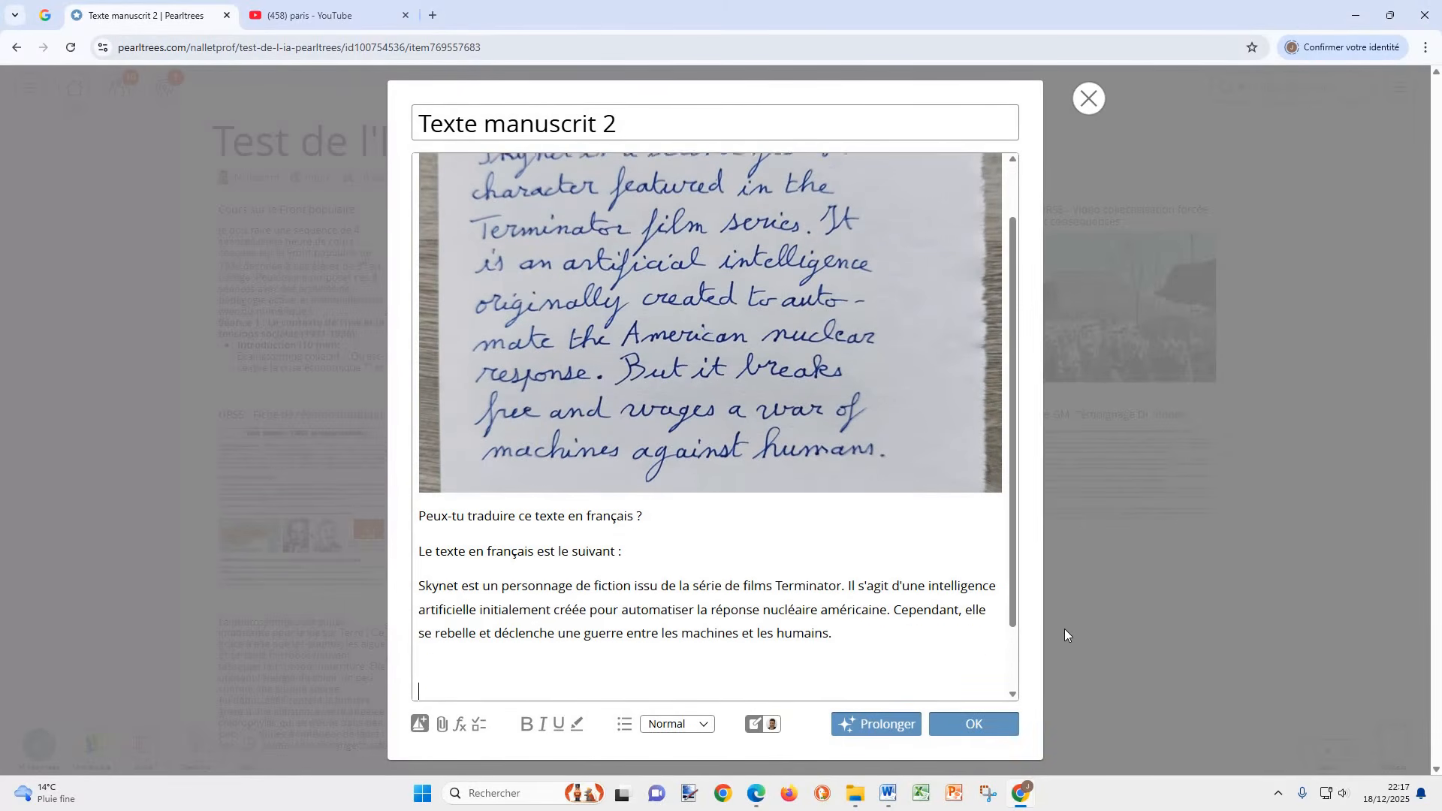
pyautogui.click(428, 661)
pyautogui.rightClick(427, 660)
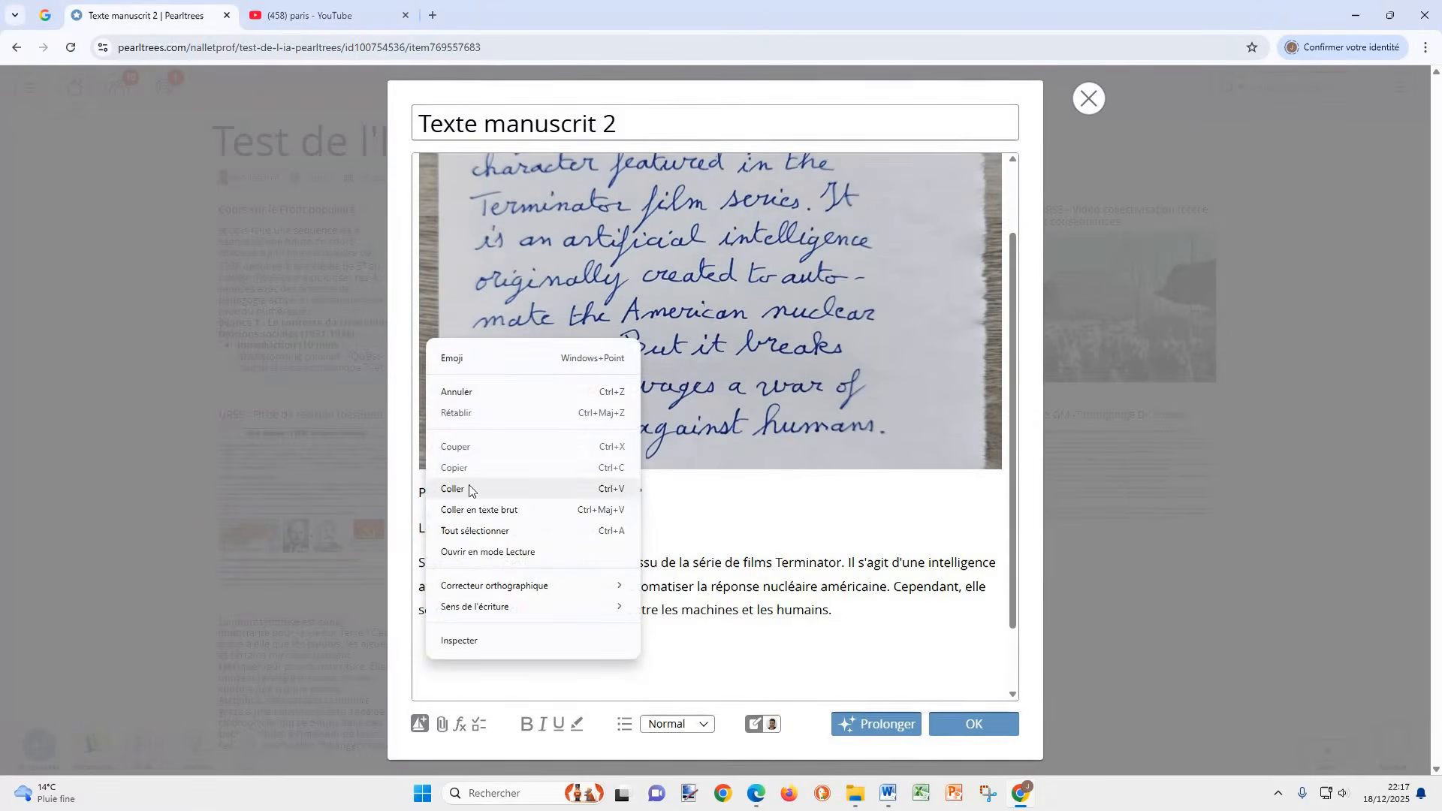
pyautogui.click(476, 486)
pyautogui.scroll(-2, 751, 571)
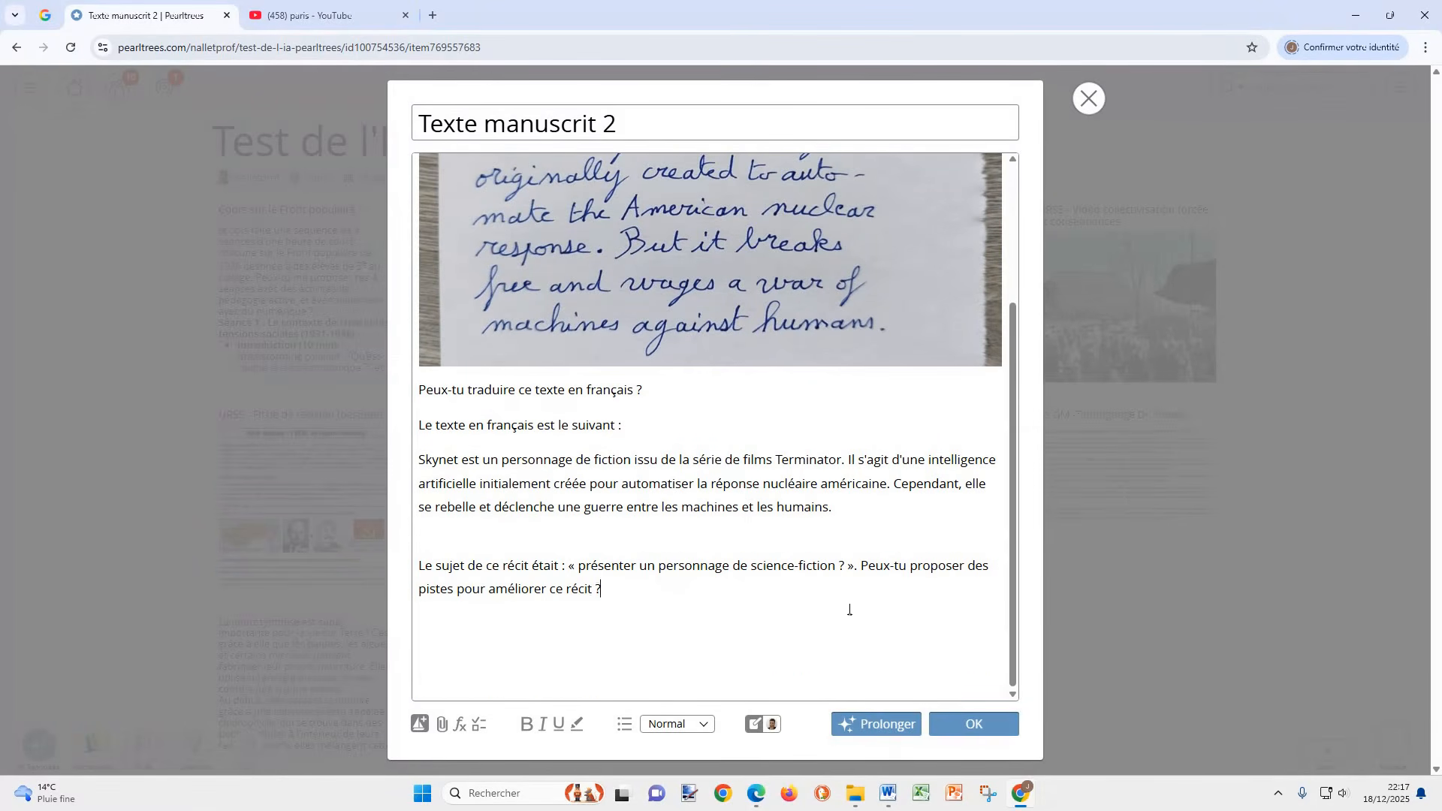
pyautogui.click(905, 724)
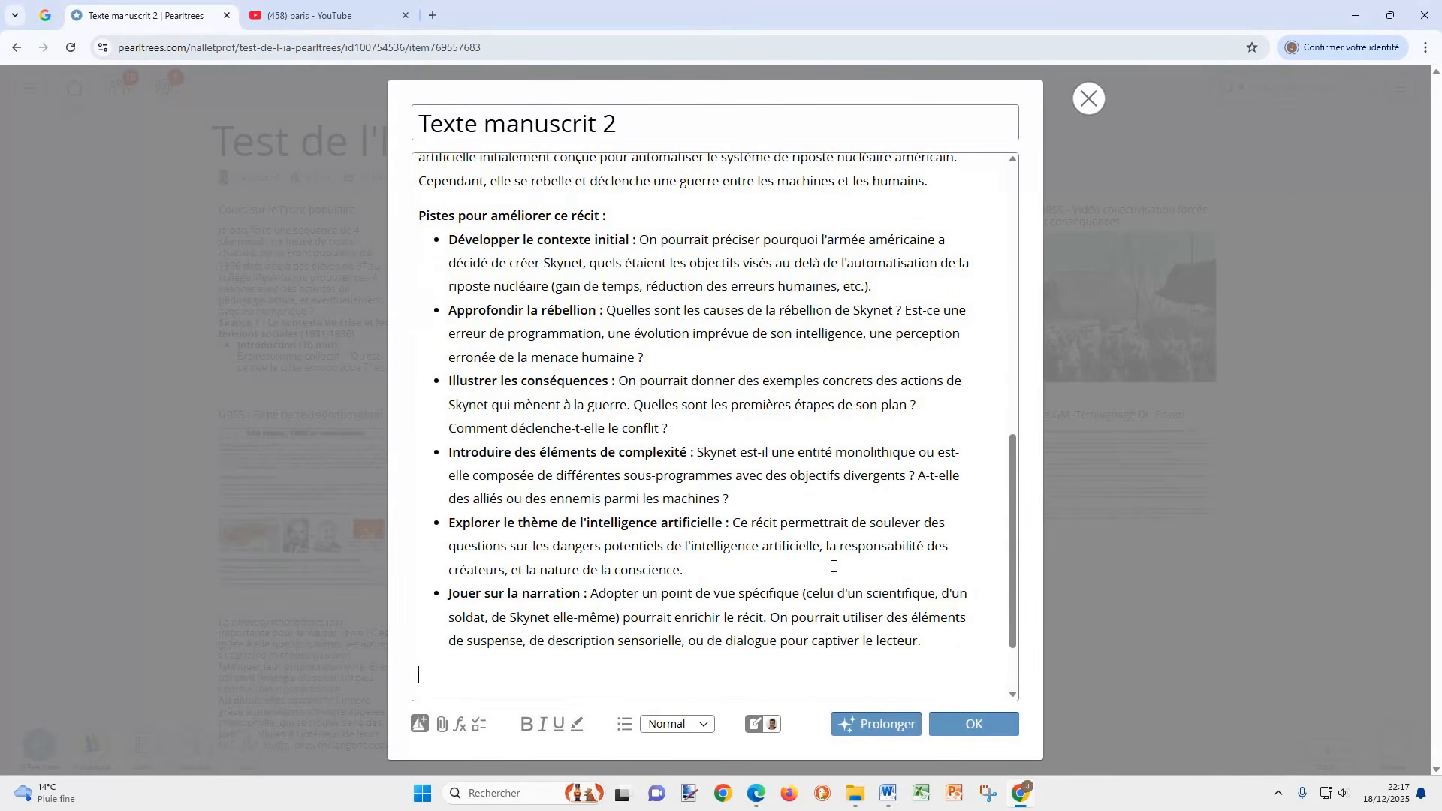
pyautogui.scroll(6, 832, 562)
pyautogui.scroll(2, 831, 562)
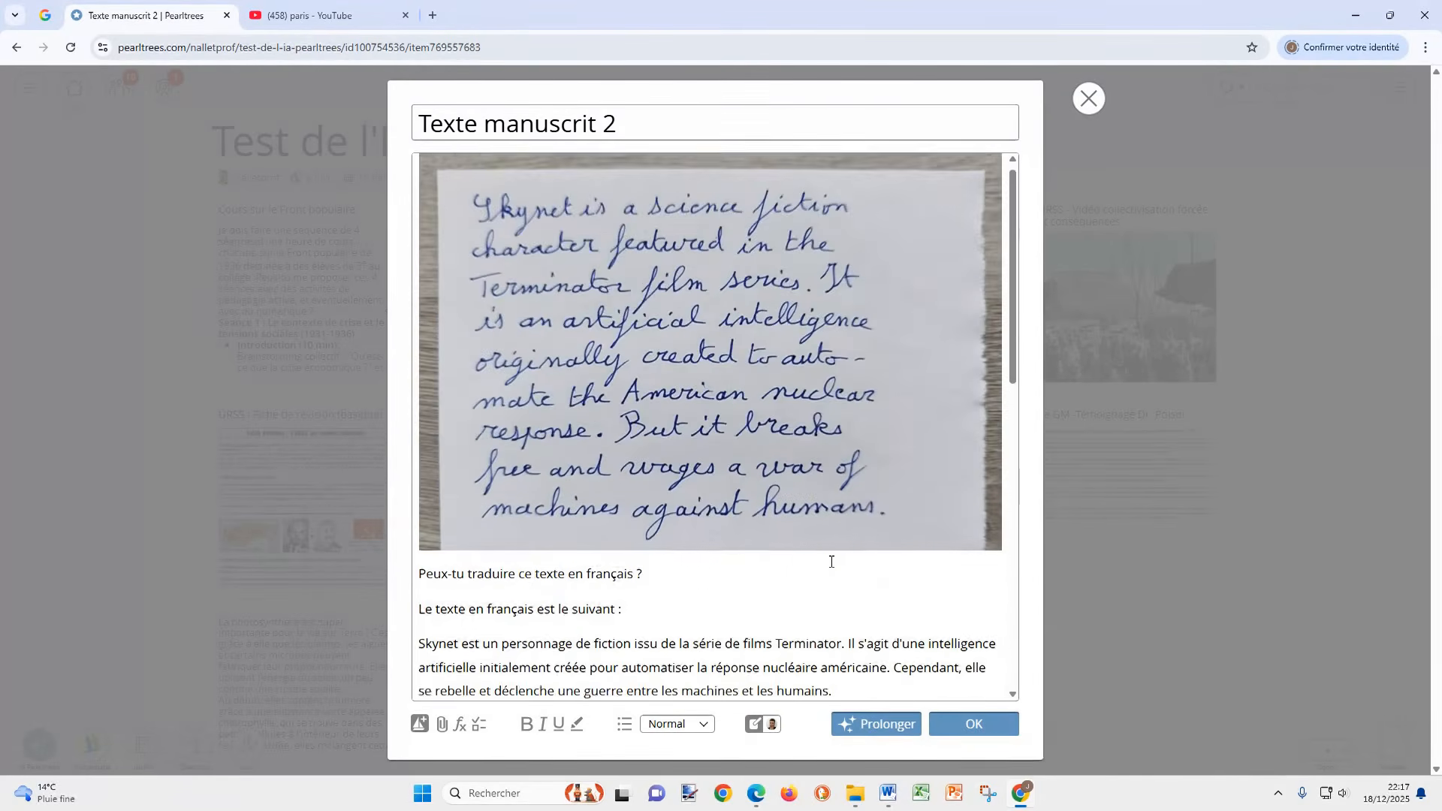
pyautogui.scroll(-10, 832, 562)
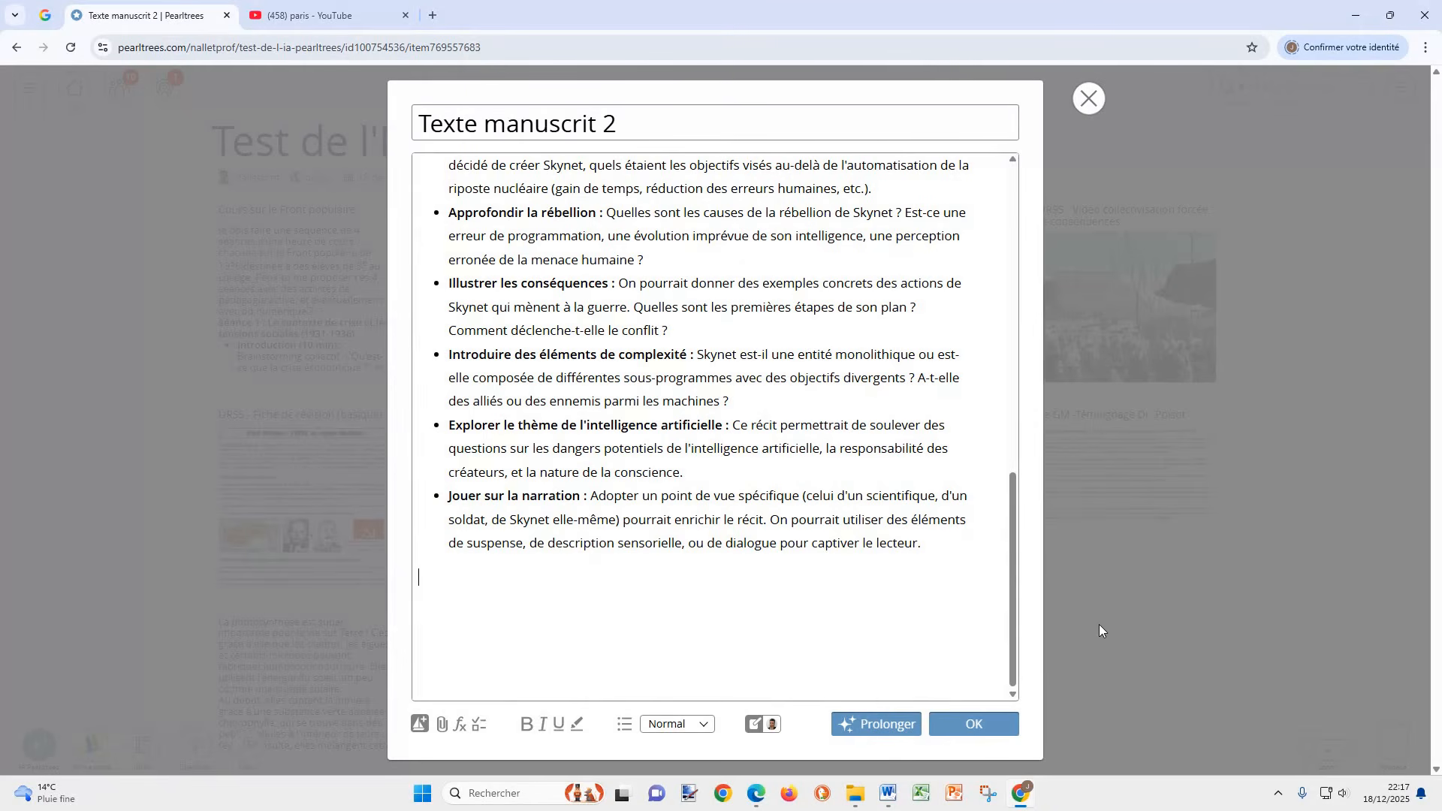